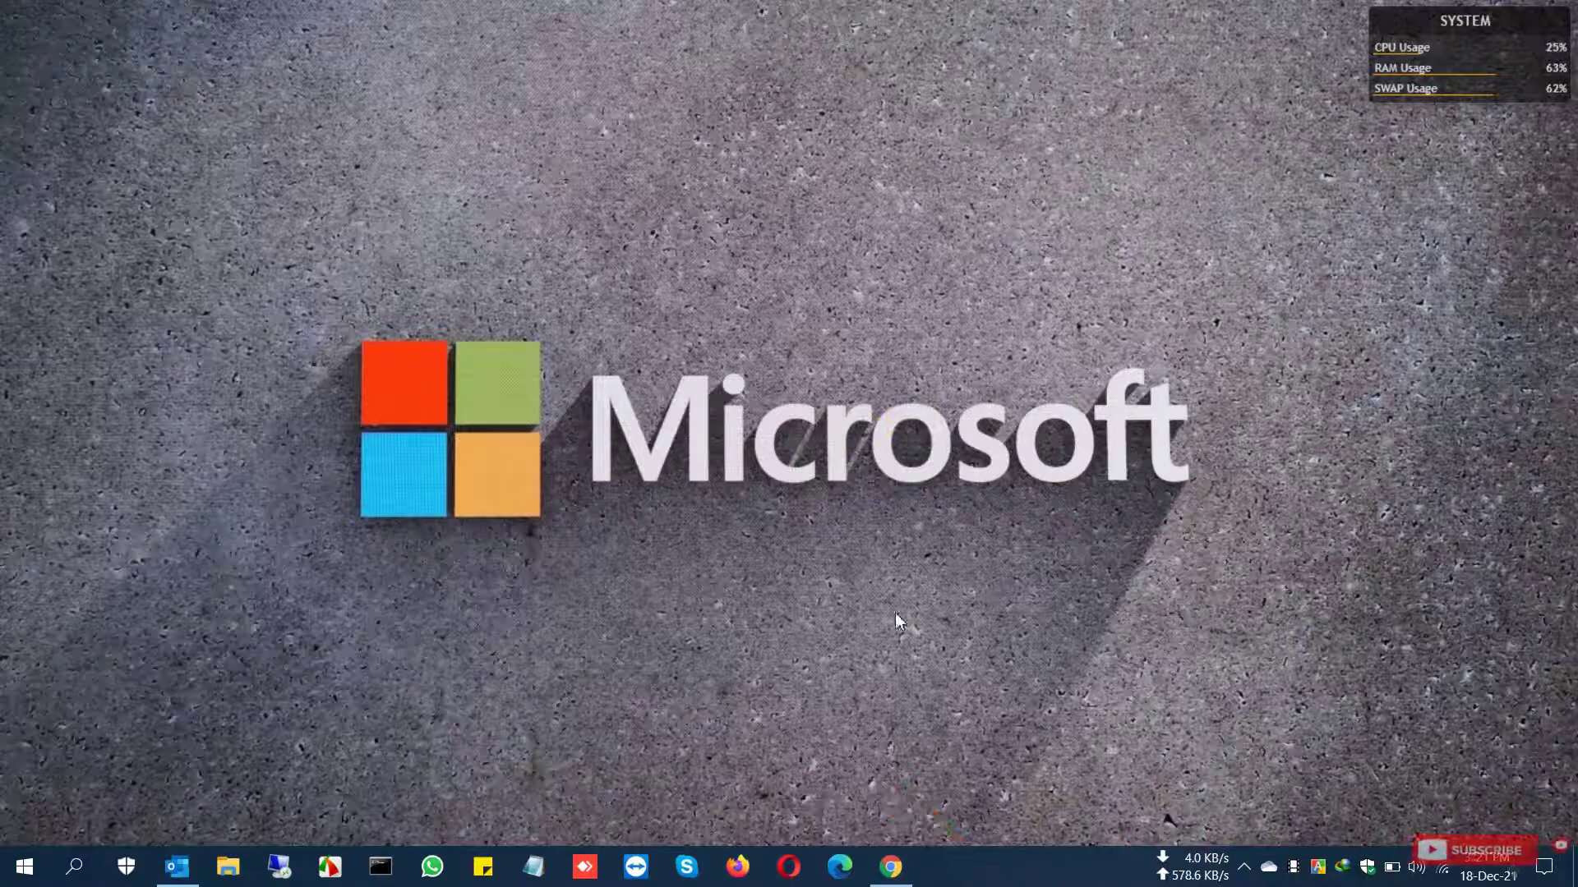
# Check the Outlook Inbox, then minimize Outlook and switch to the Chrome tab.
pyautogui.click(181, 853)
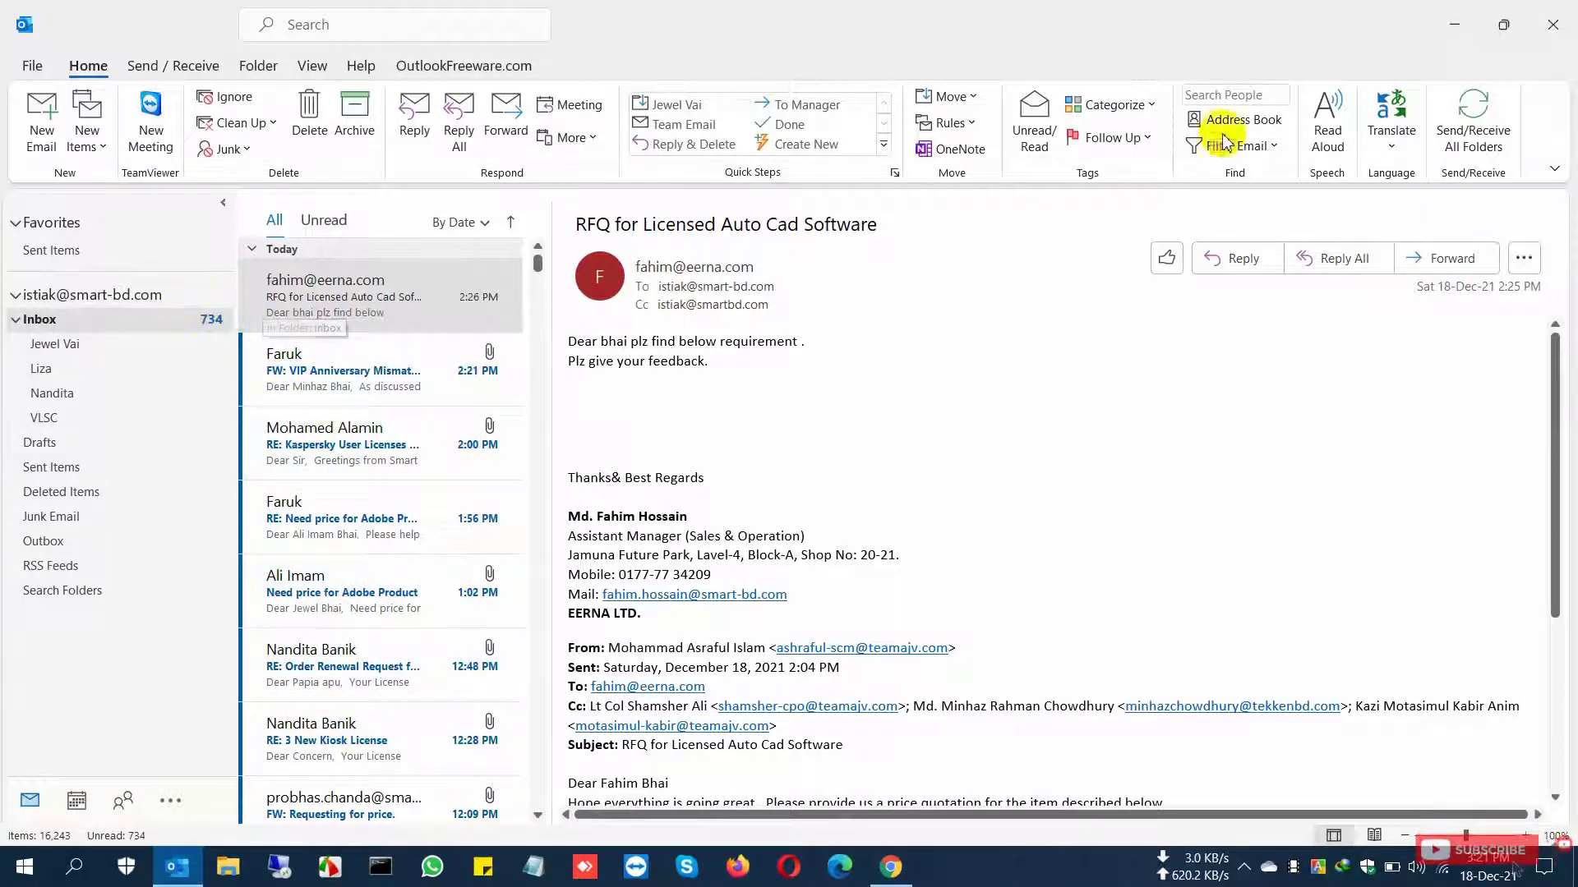
pyautogui.click(1451, 23)
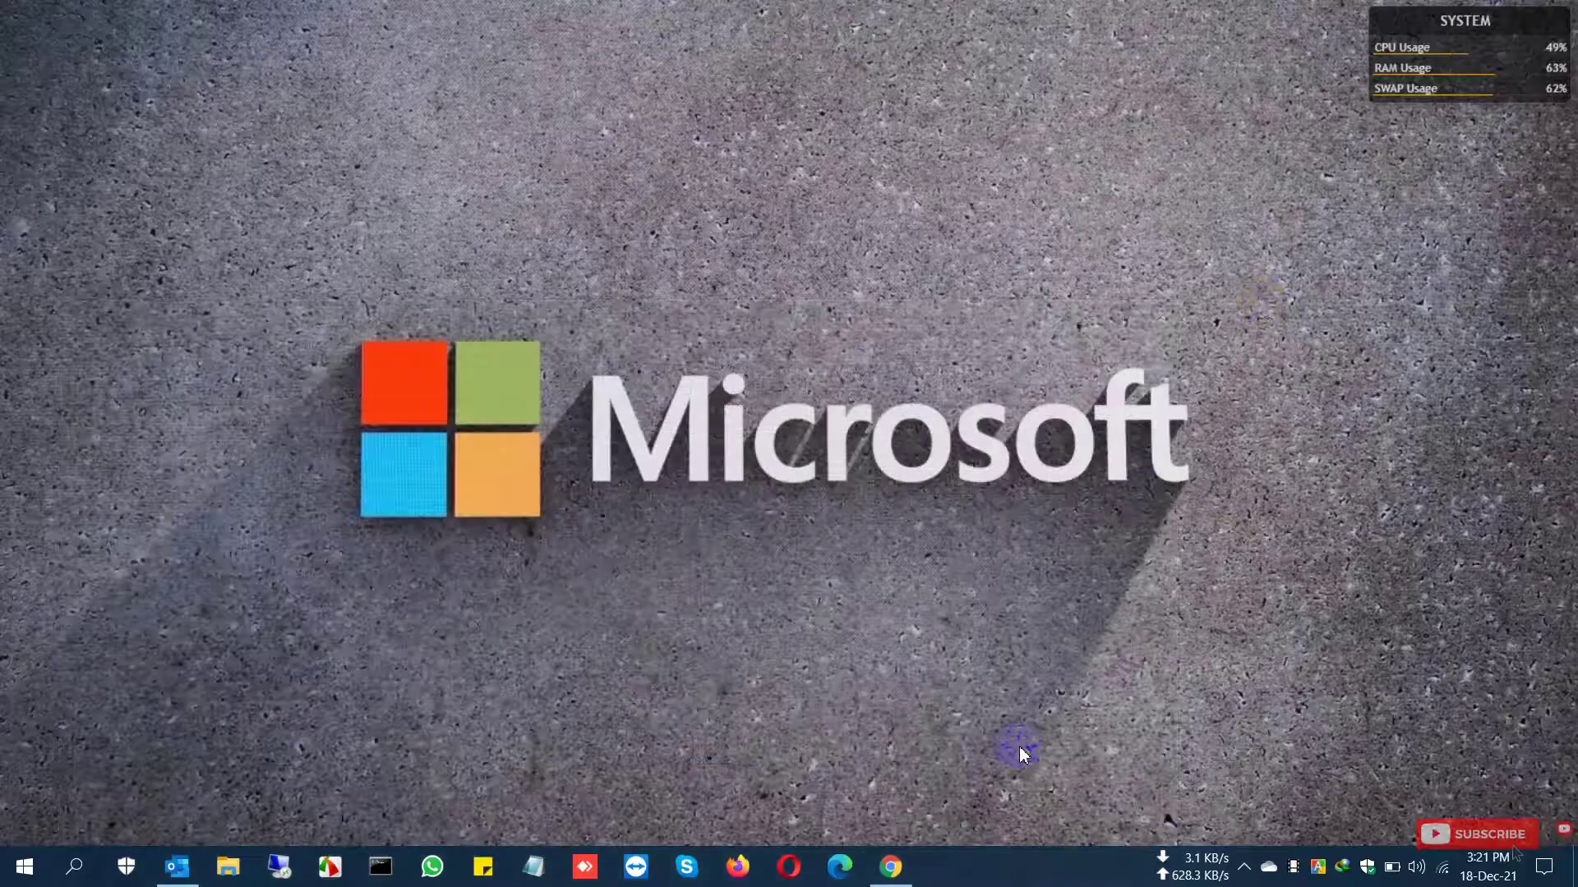
pyautogui.click(900, 870)
# Search Google for 'duplicate mail remover freeware' and pick out the Remove Duplicate Messages result.
pyautogui.click(410, 56)
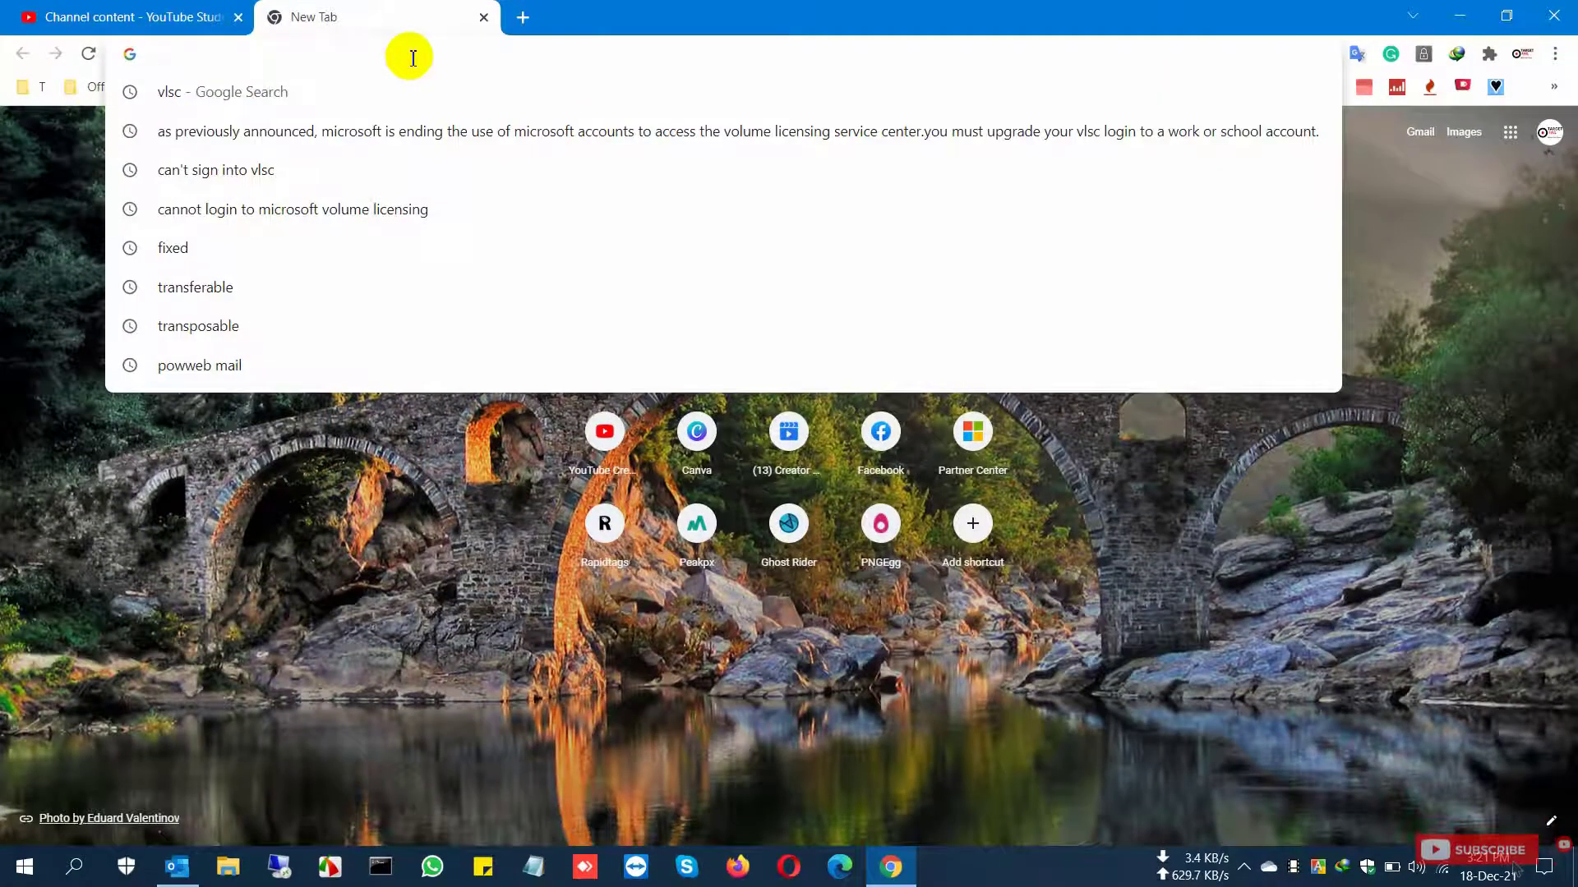
pyautogui.write('duplicat')
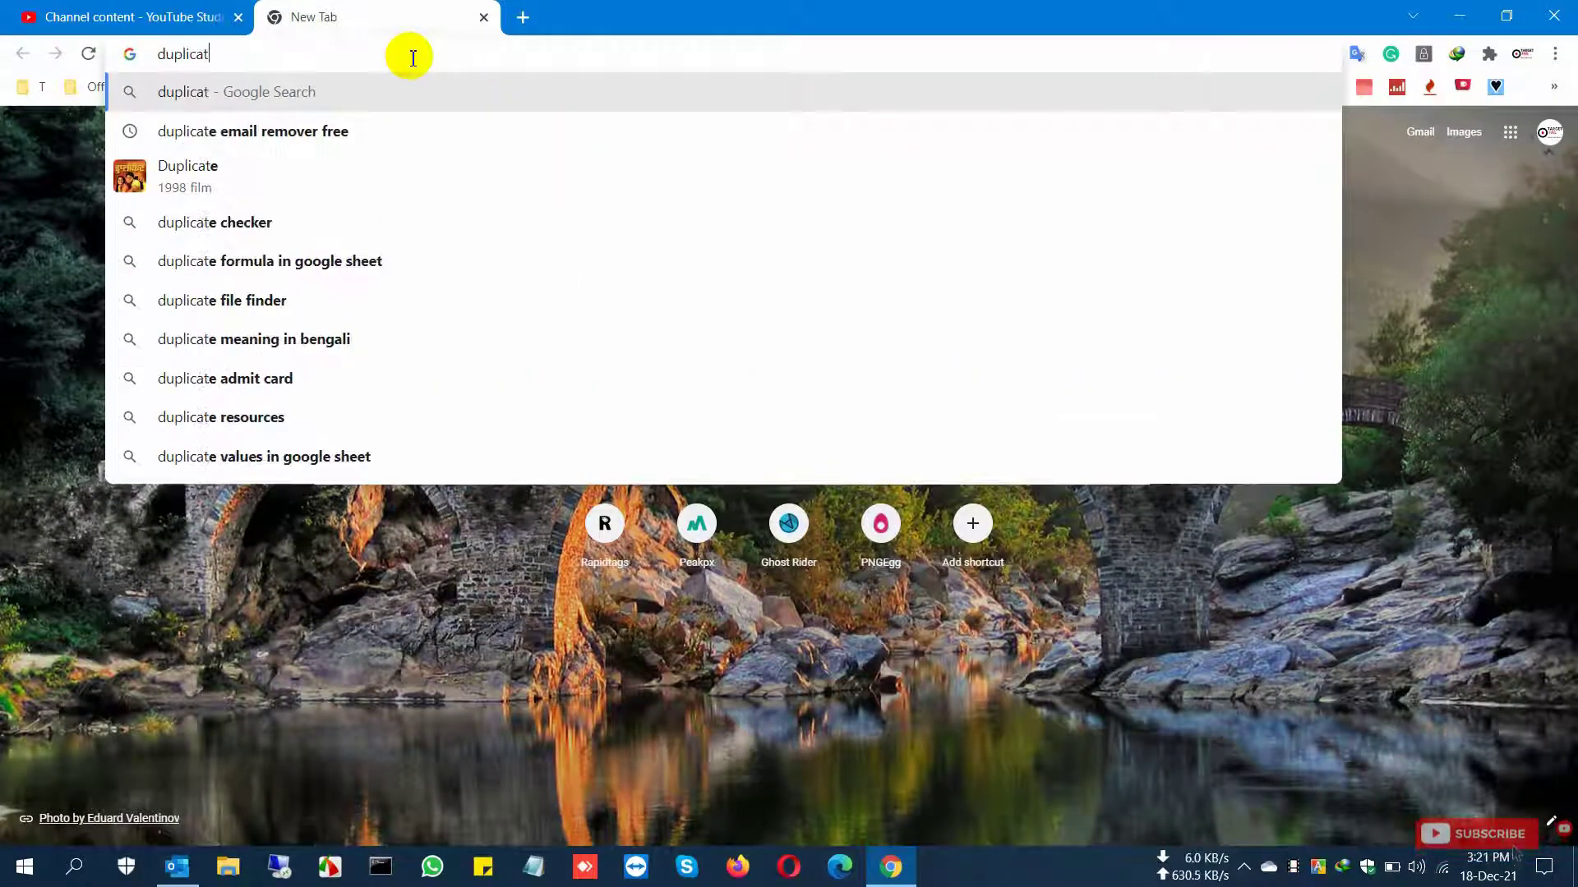
pyautogui.write('e mau')
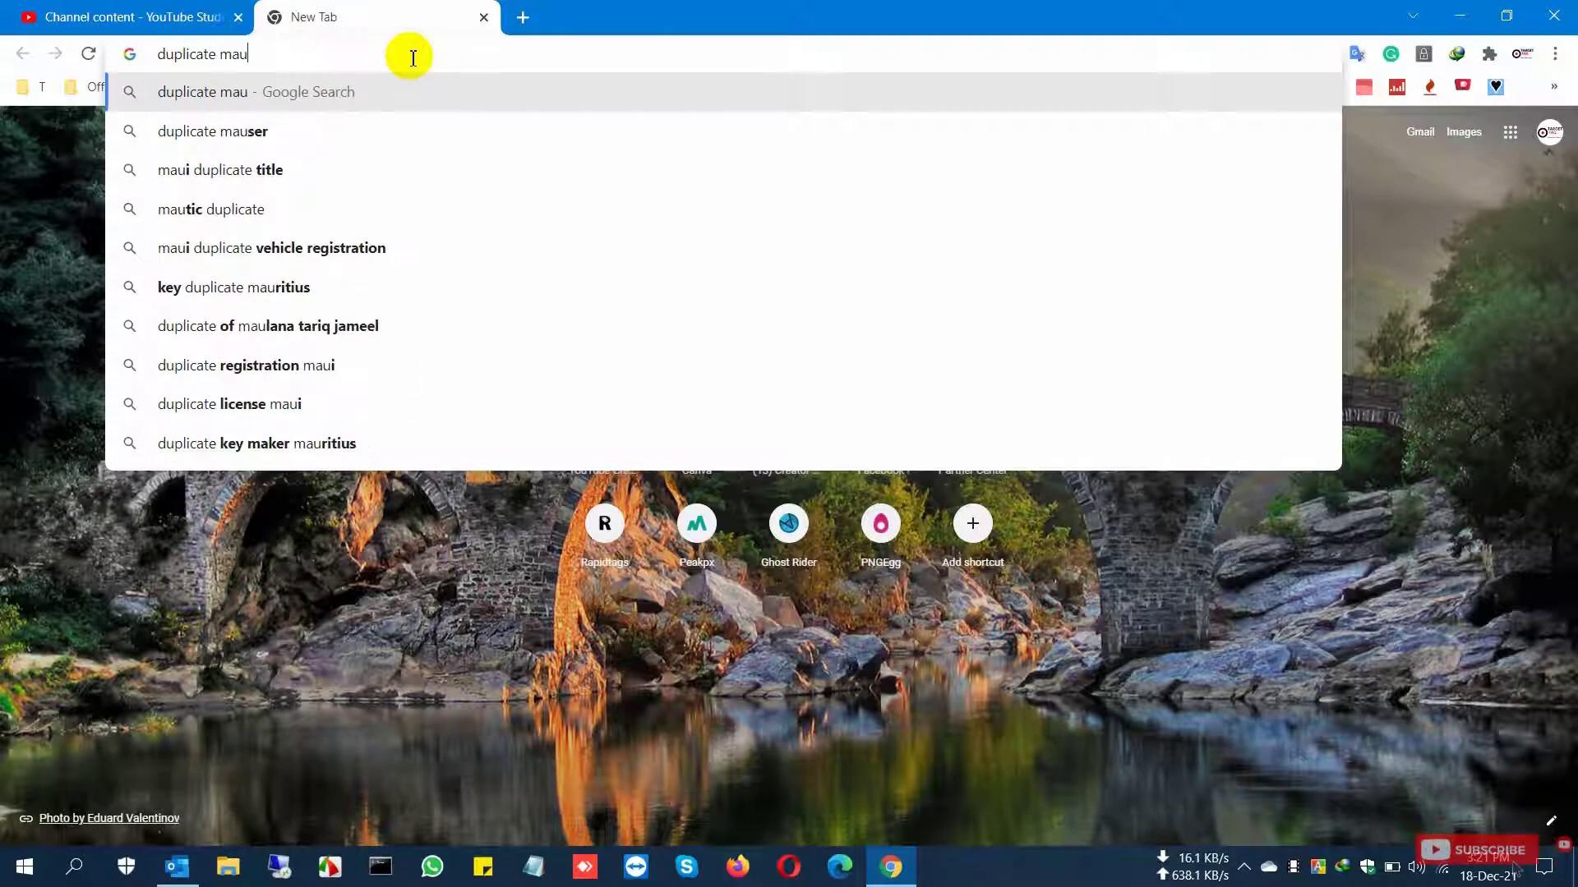
pyautogui.press('BackSpace')
pyautogui.write('il remo')
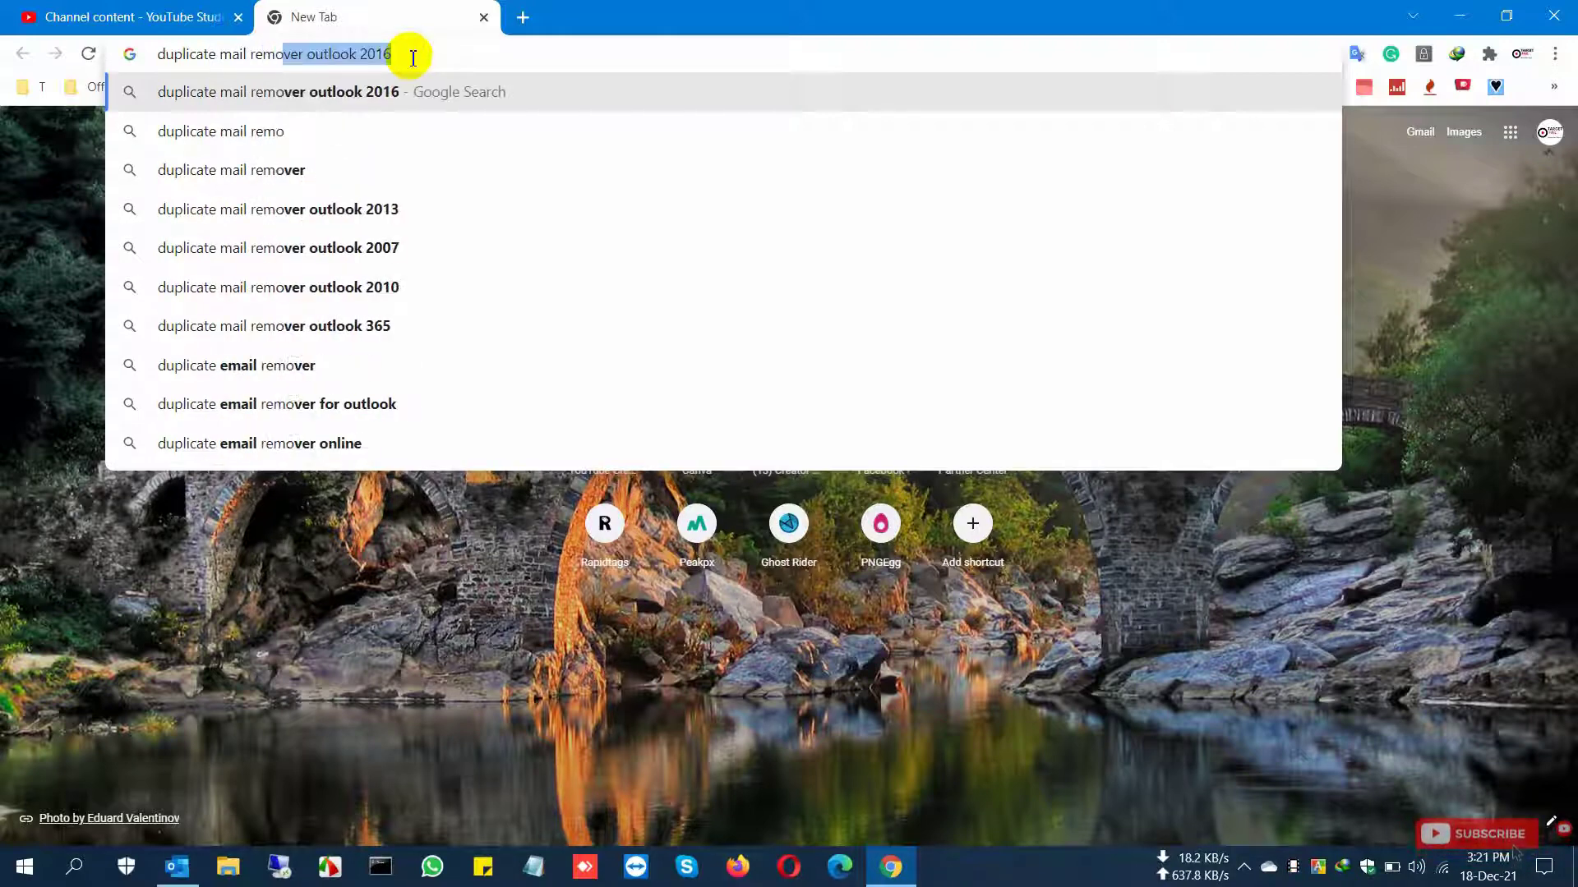
pyautogui.write('ver freeware')
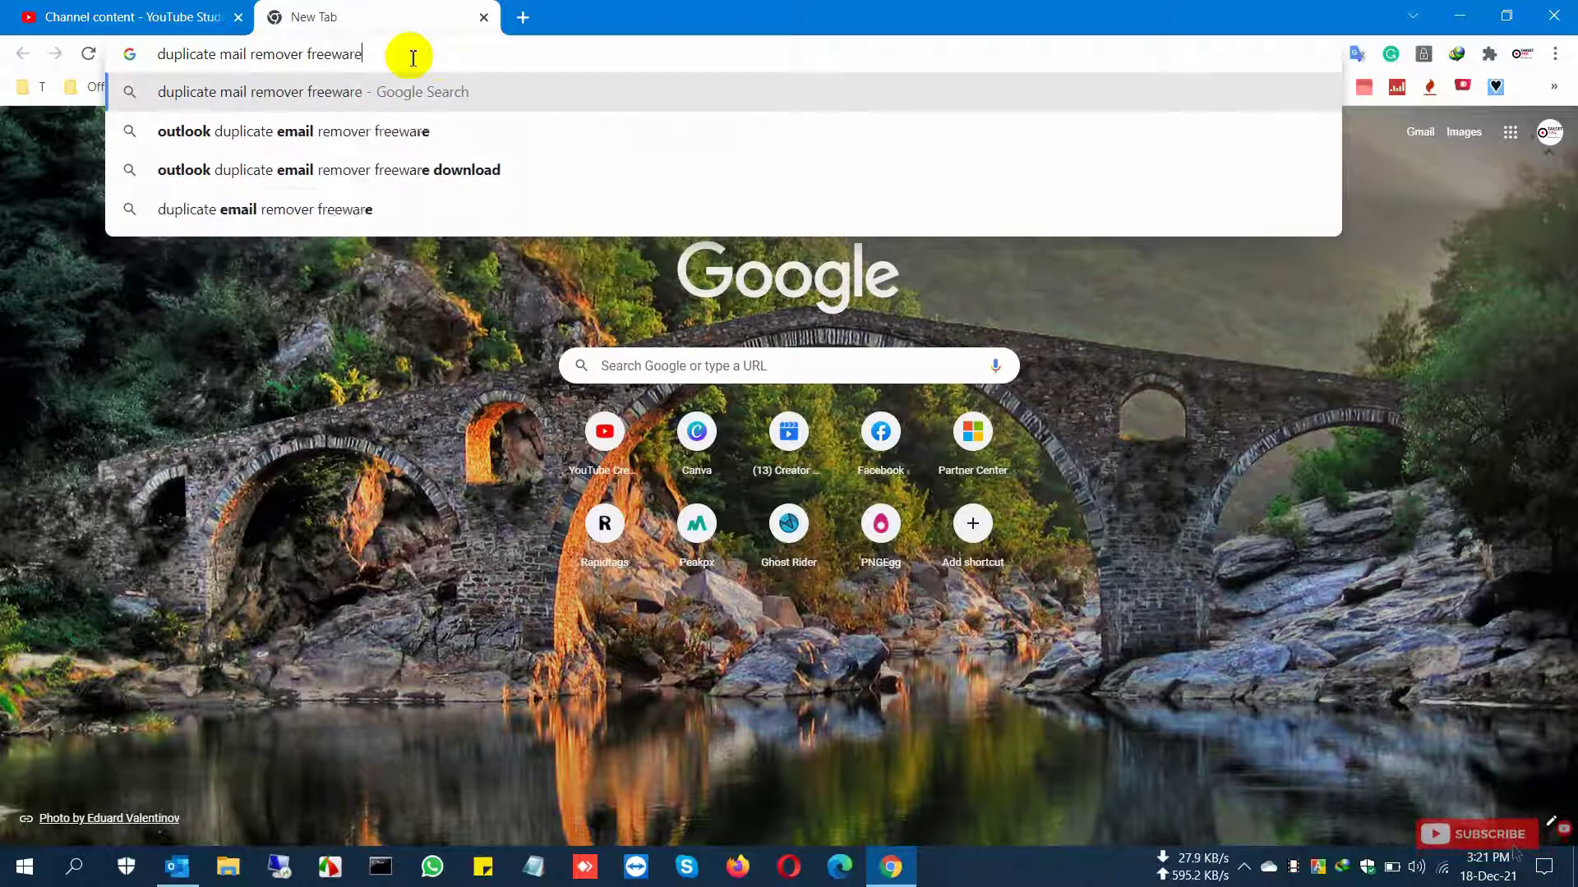
pyautogui.press('Return')
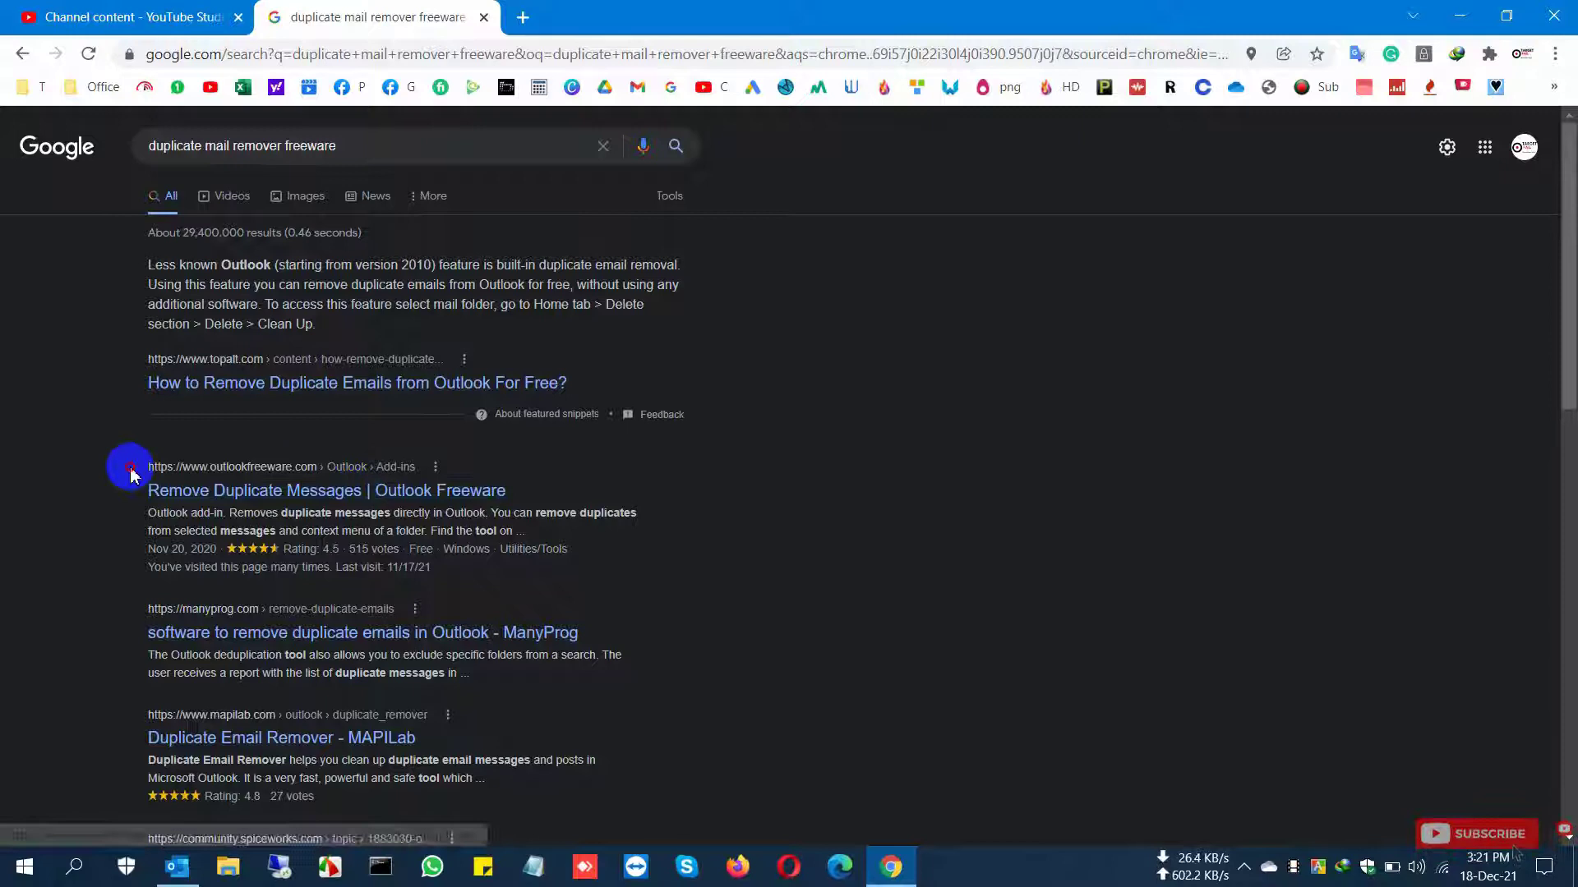
pyautogui.moveTo(132, 485); pyautogui.dragTo(516, 487)
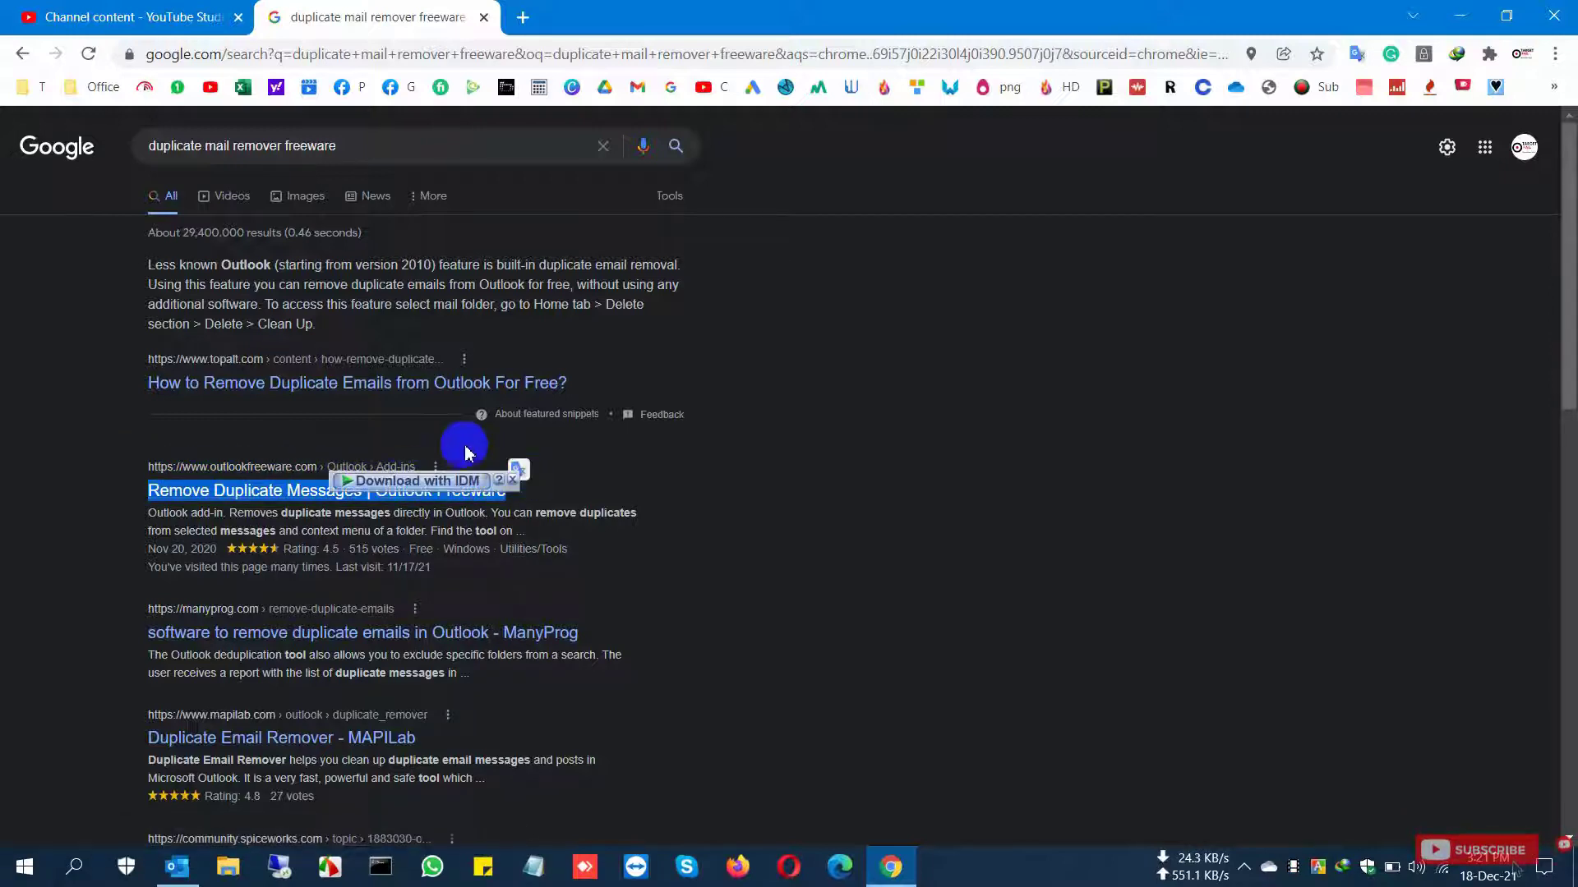
pyautogui.click(721, 514)
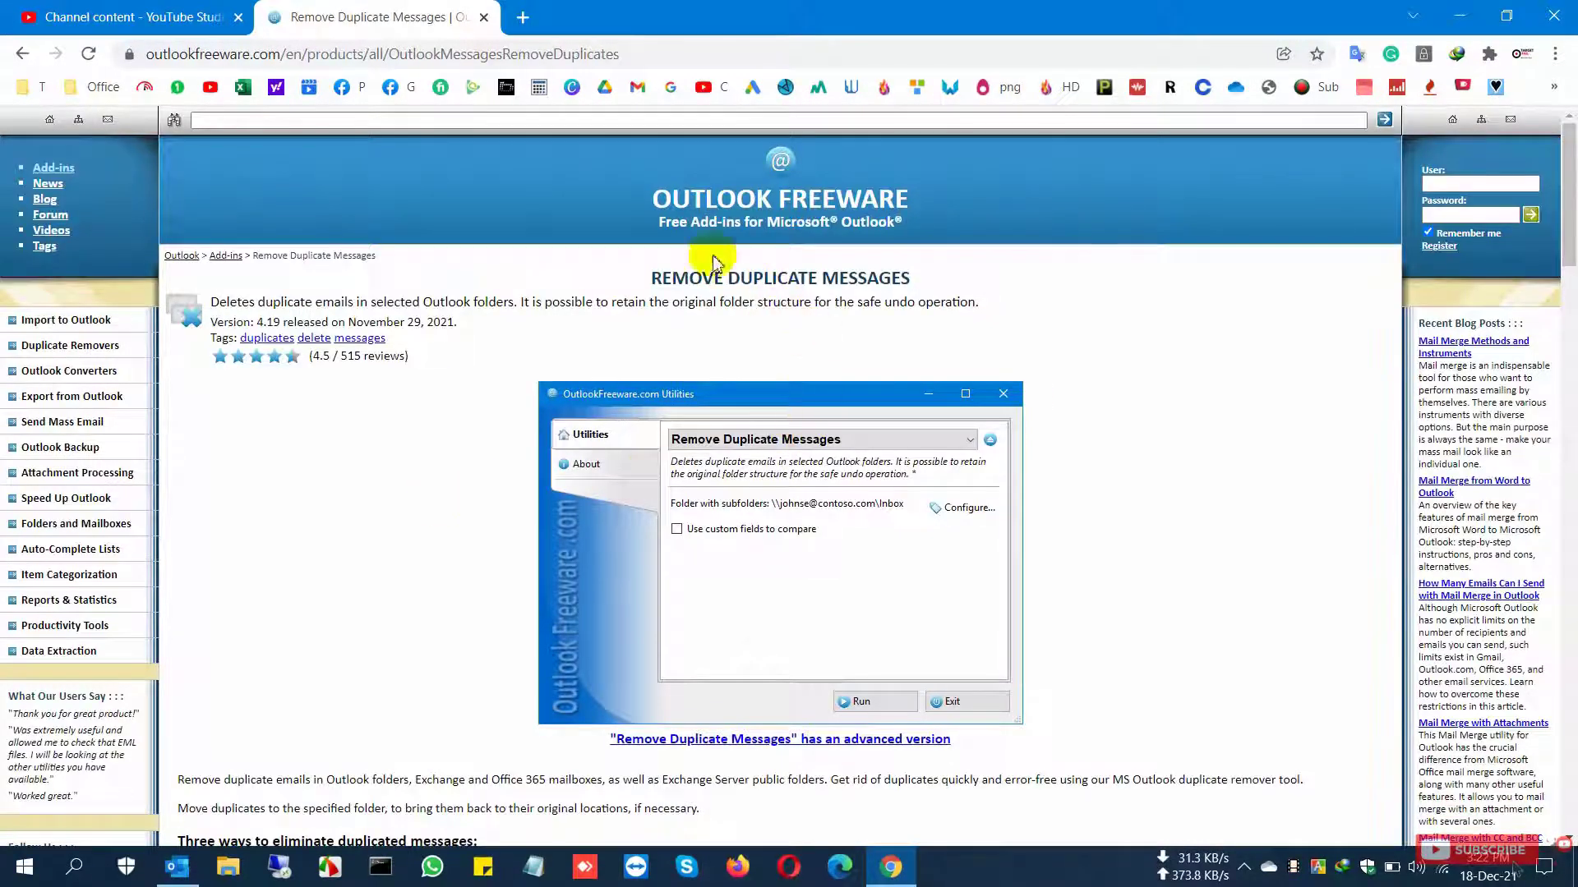
# Scroll the Remove Duplicate Messages page down to the free limited version 4.19 download link.
pyautogui.moveTo(651, 281); pyautogui.dragTo(912, 284)
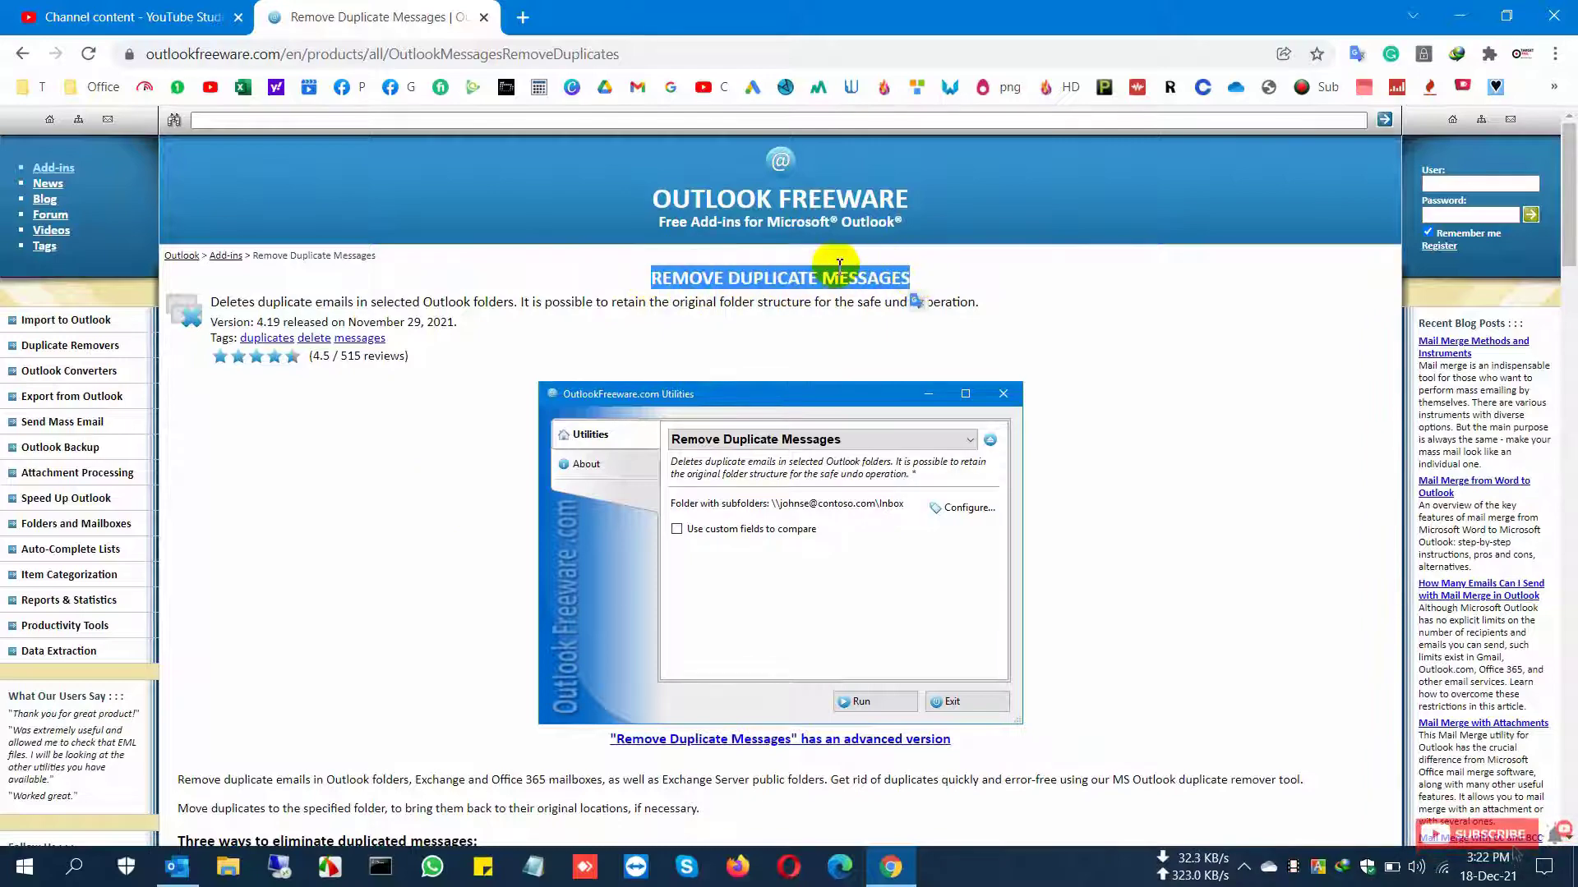
pyautogui.scroll(-4, 742, 645)
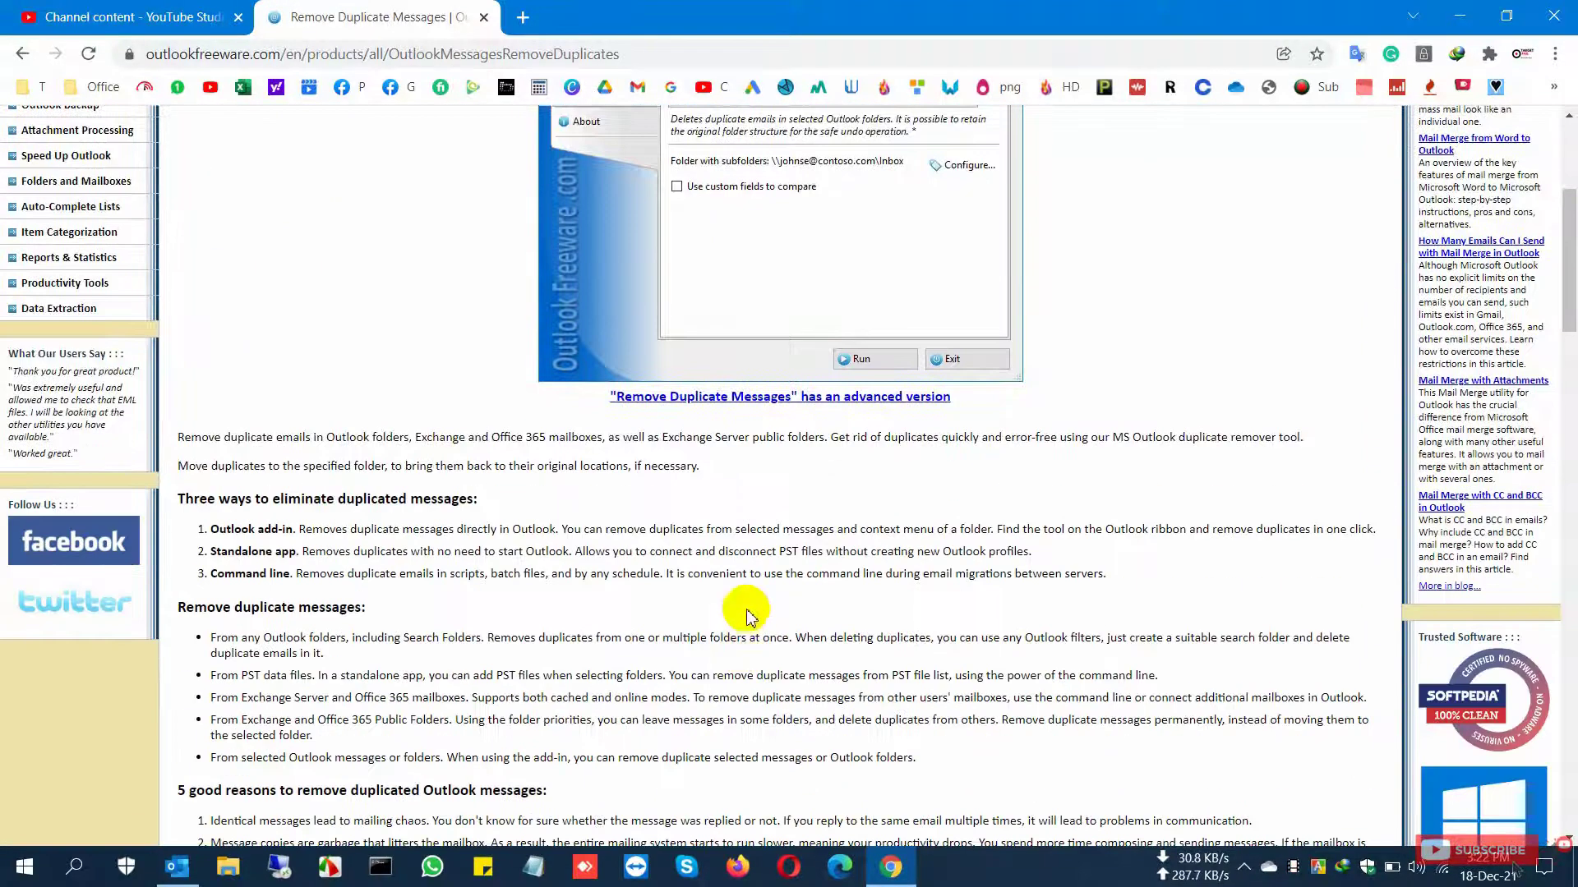
pyautogui.scroll(-20, 838, 413)
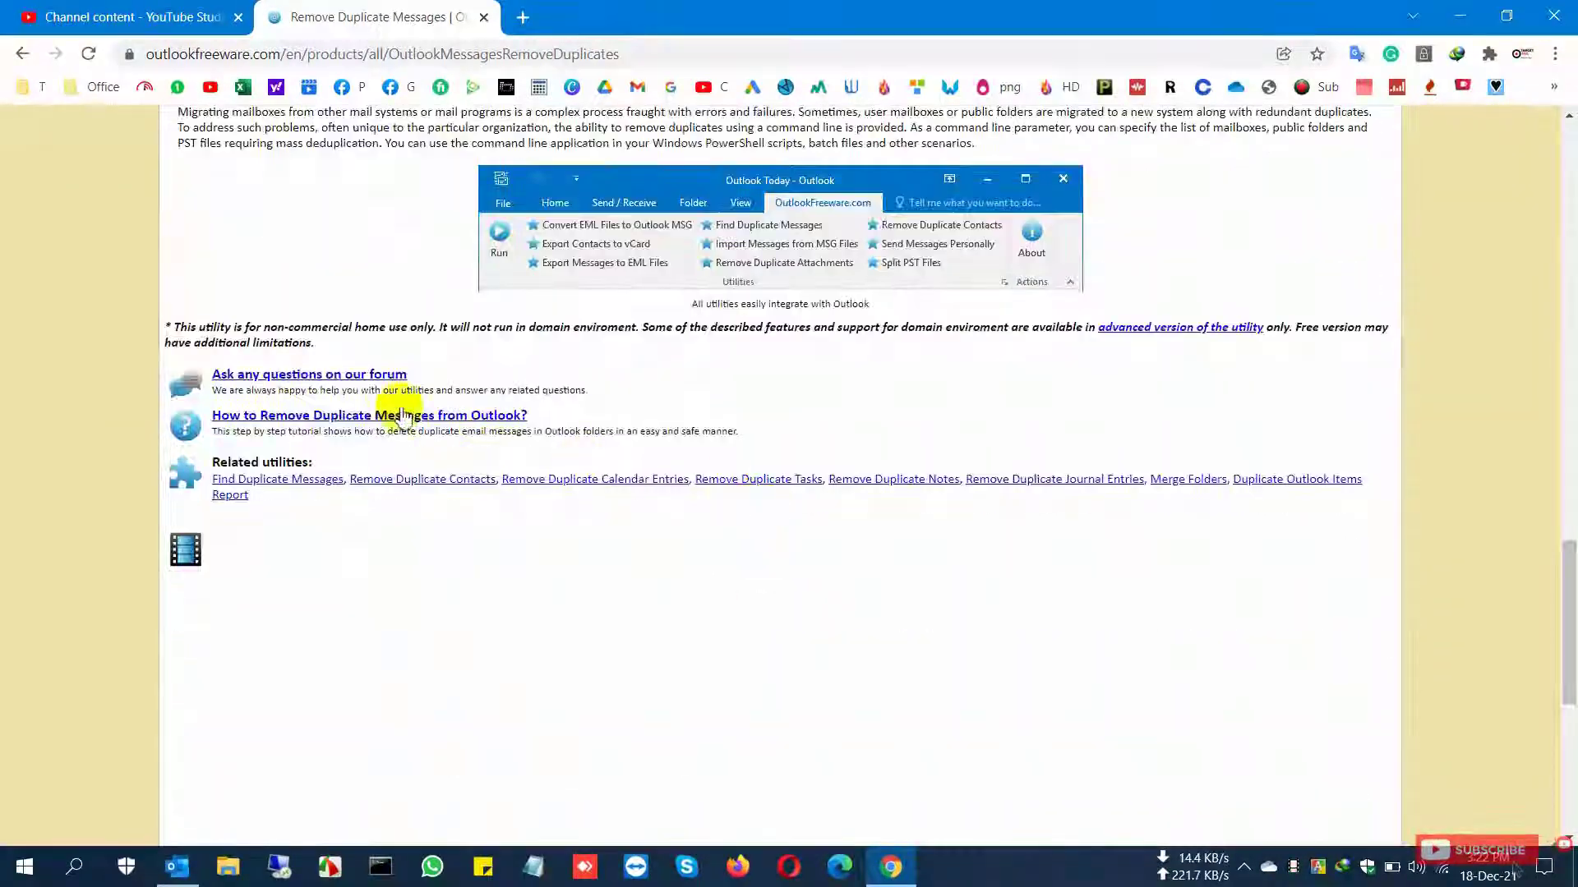
pyautogui.moveTo(212, 432); pyautogui.dragTo(700, 433)
pyautogui.scroll(-4, 645, 468)
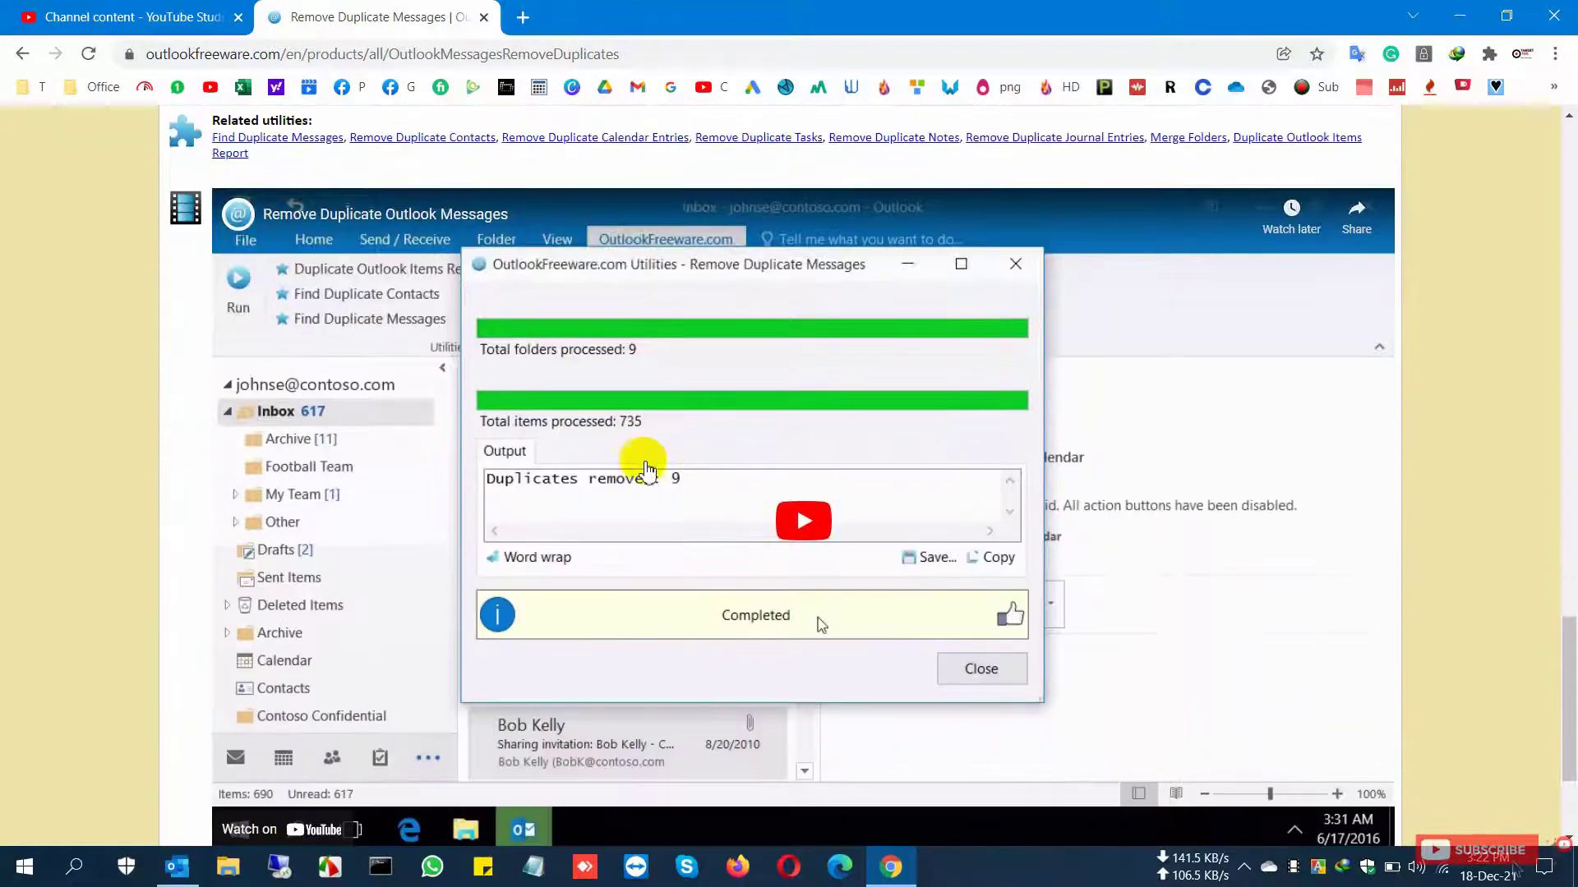
pyautogui.scroll(-3, 773, 583)
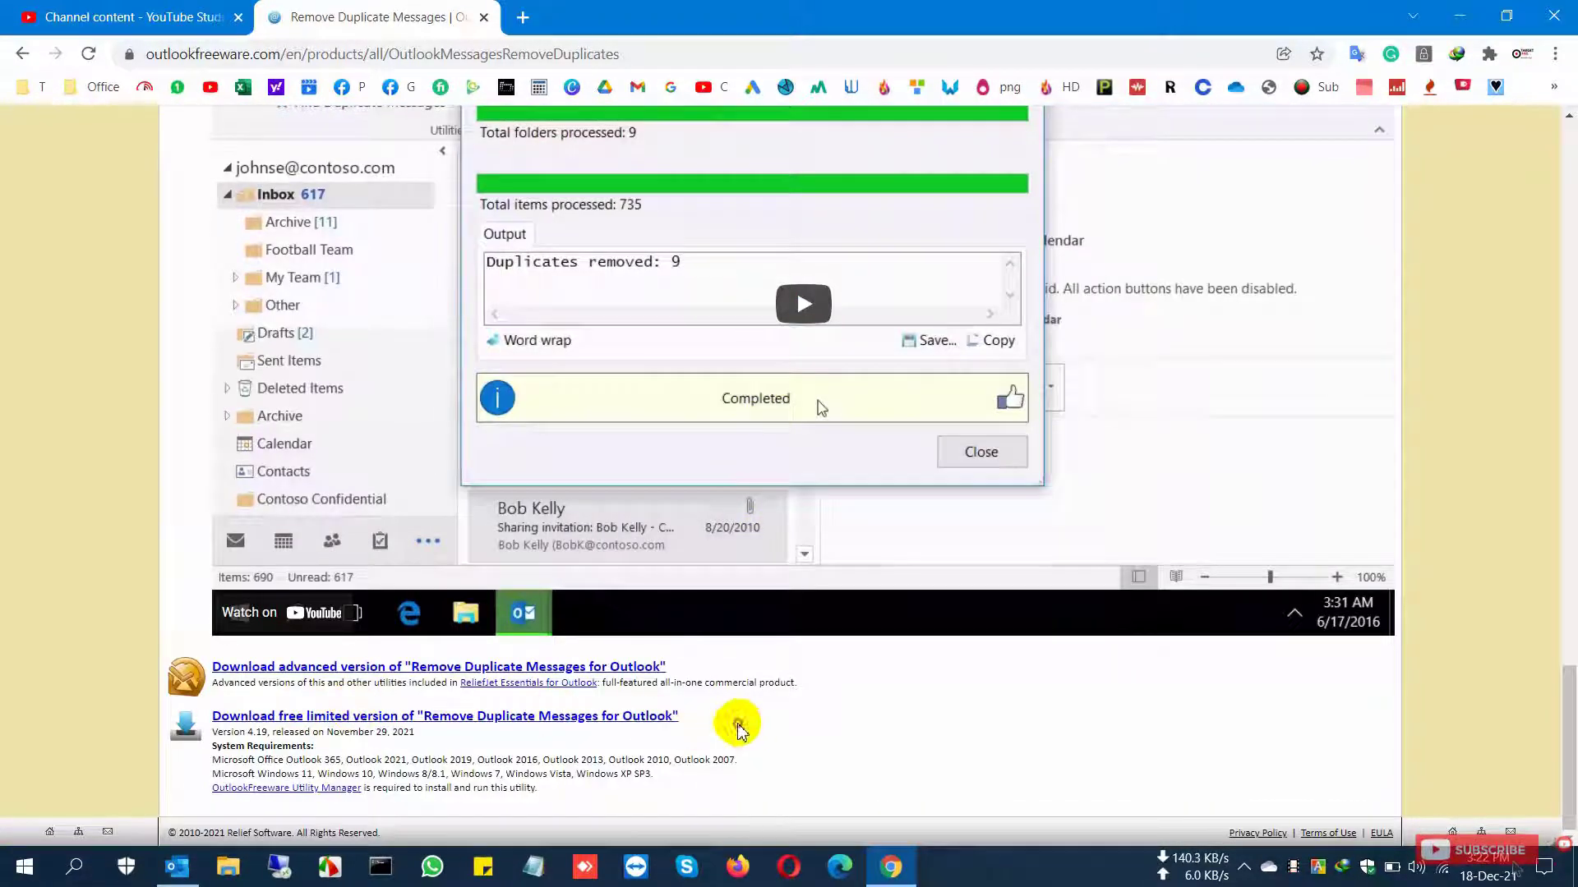
pyautogui.moveTo(738, 731)
pyautogui.mouseDown()
pyautogui.moveTo(268, 712)
pyautogui.moveTo(722, 722)
pyautogui.mouseUp()
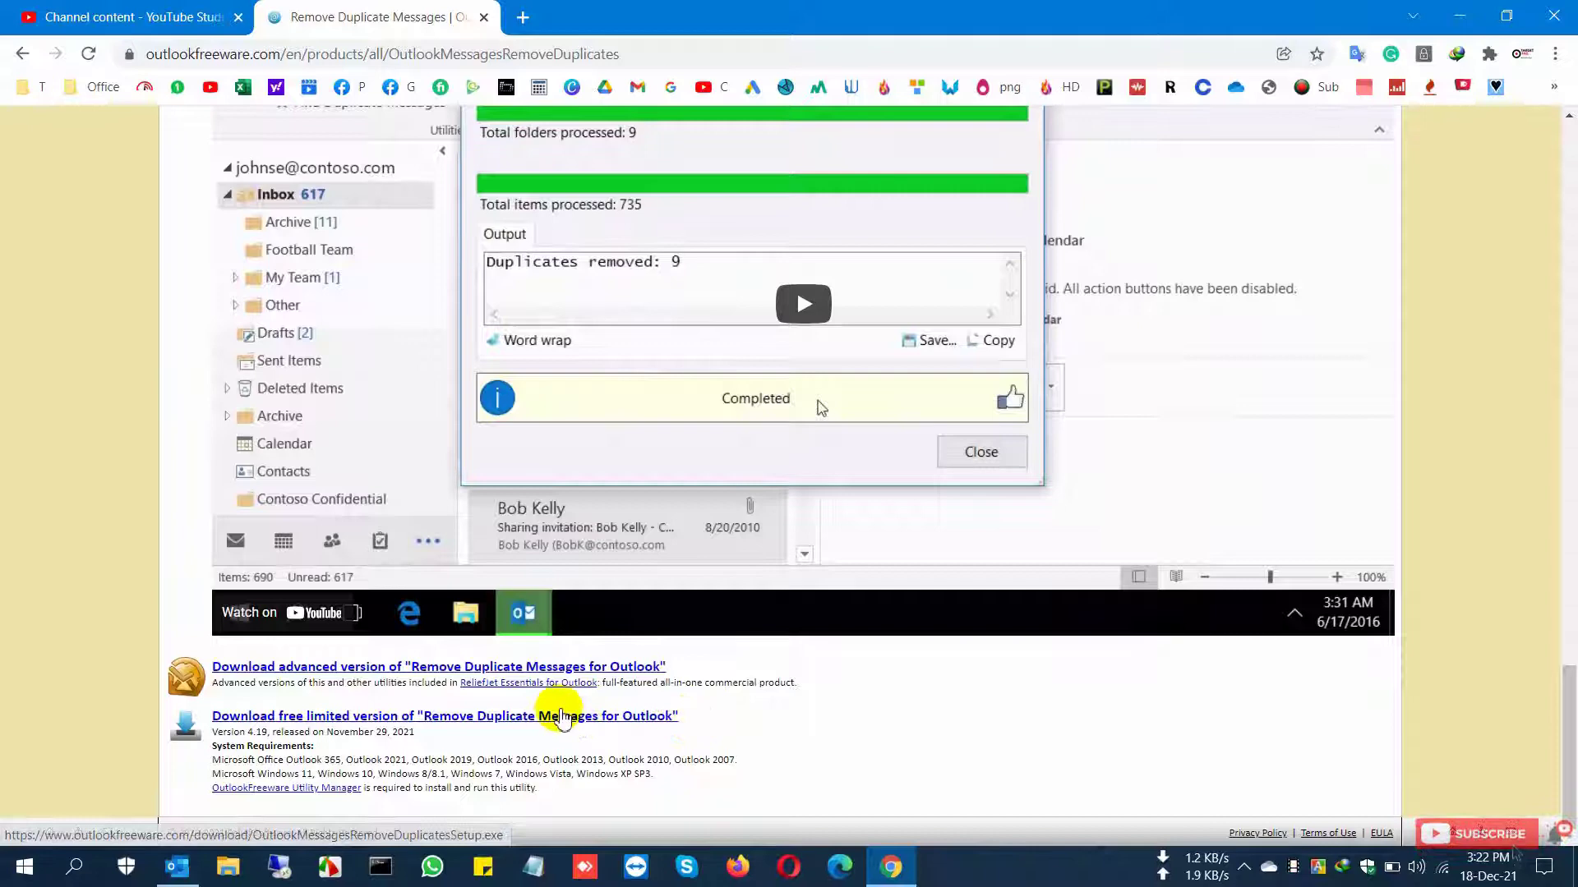
# Download OutlookMessagesRemoveDuplicatesSetup via Internet Download Manager and open its Downloads\Programs folder.
pyautogui.click(588, 723)
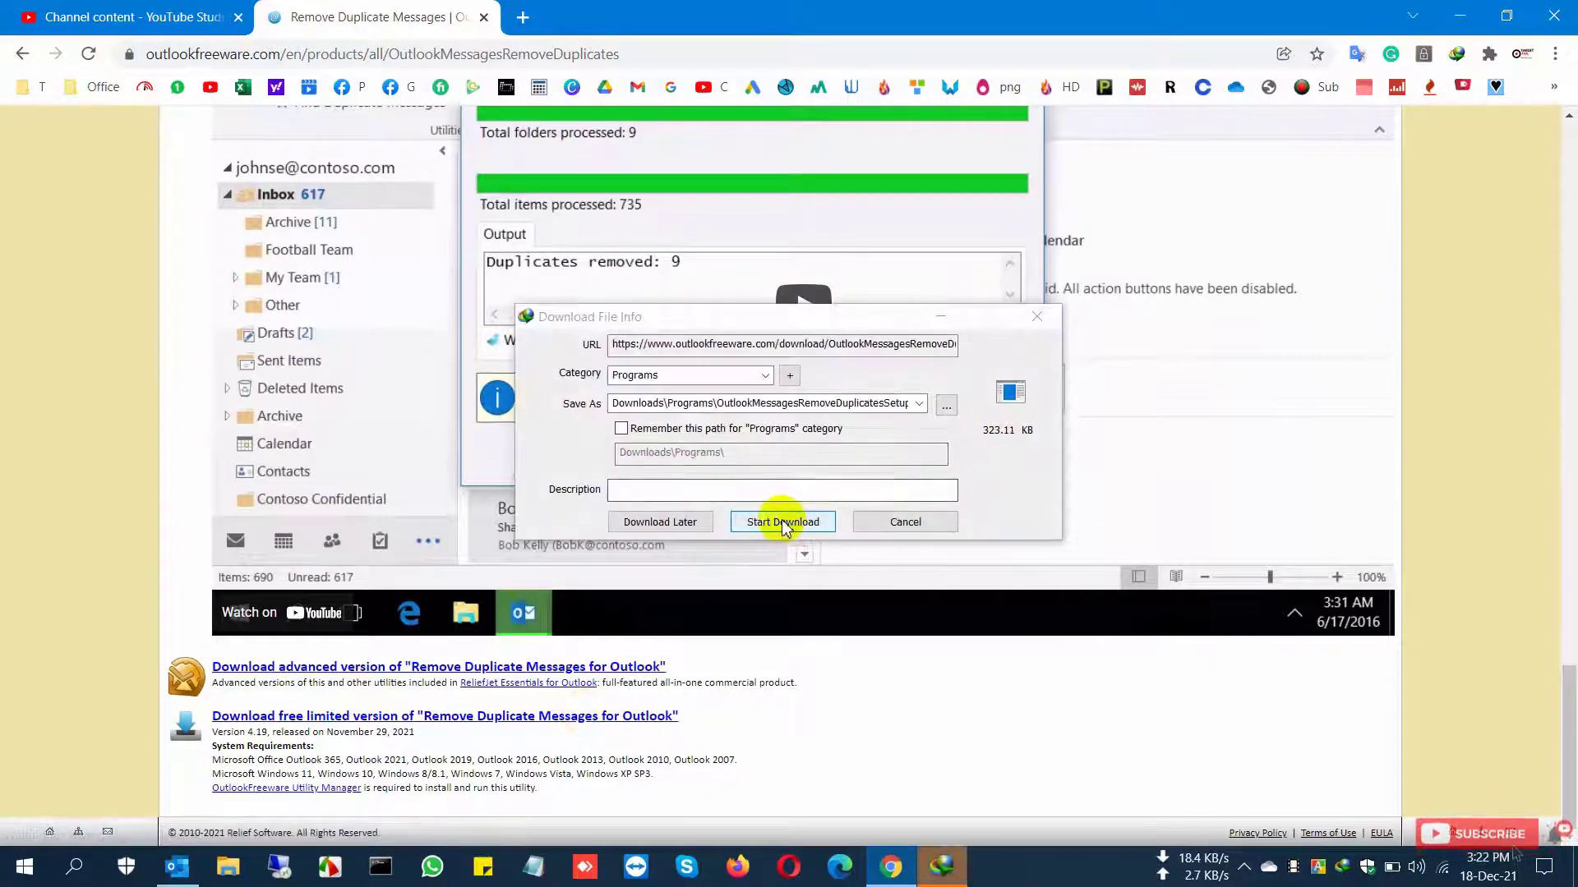
pyautogui.click(783, 519)
pyautogui.click(927, 503)
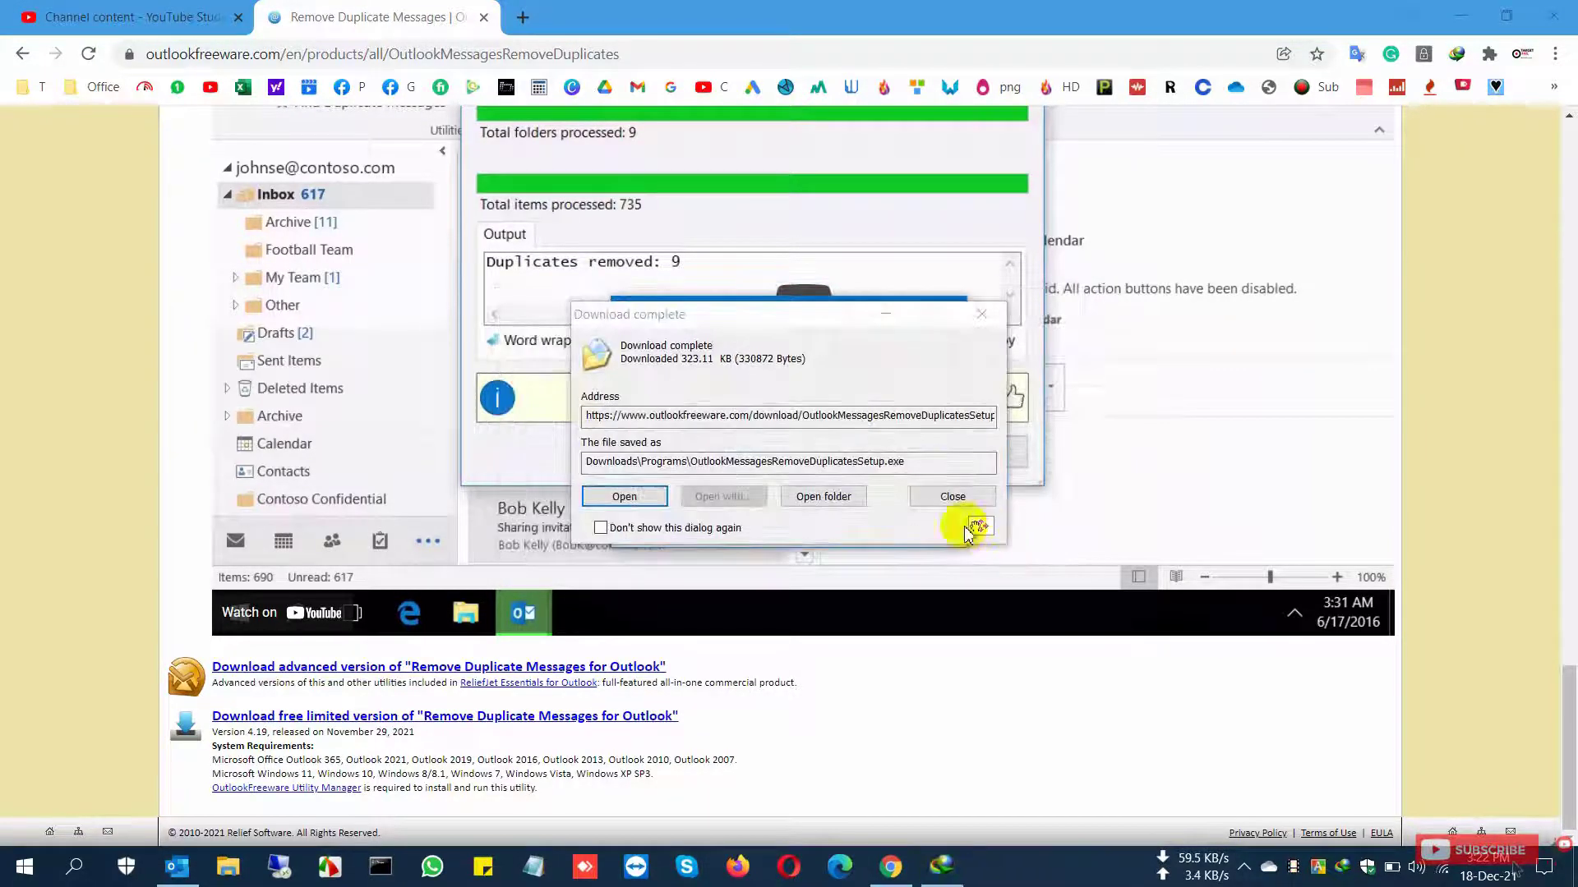
pyautogui.click(818, 503)
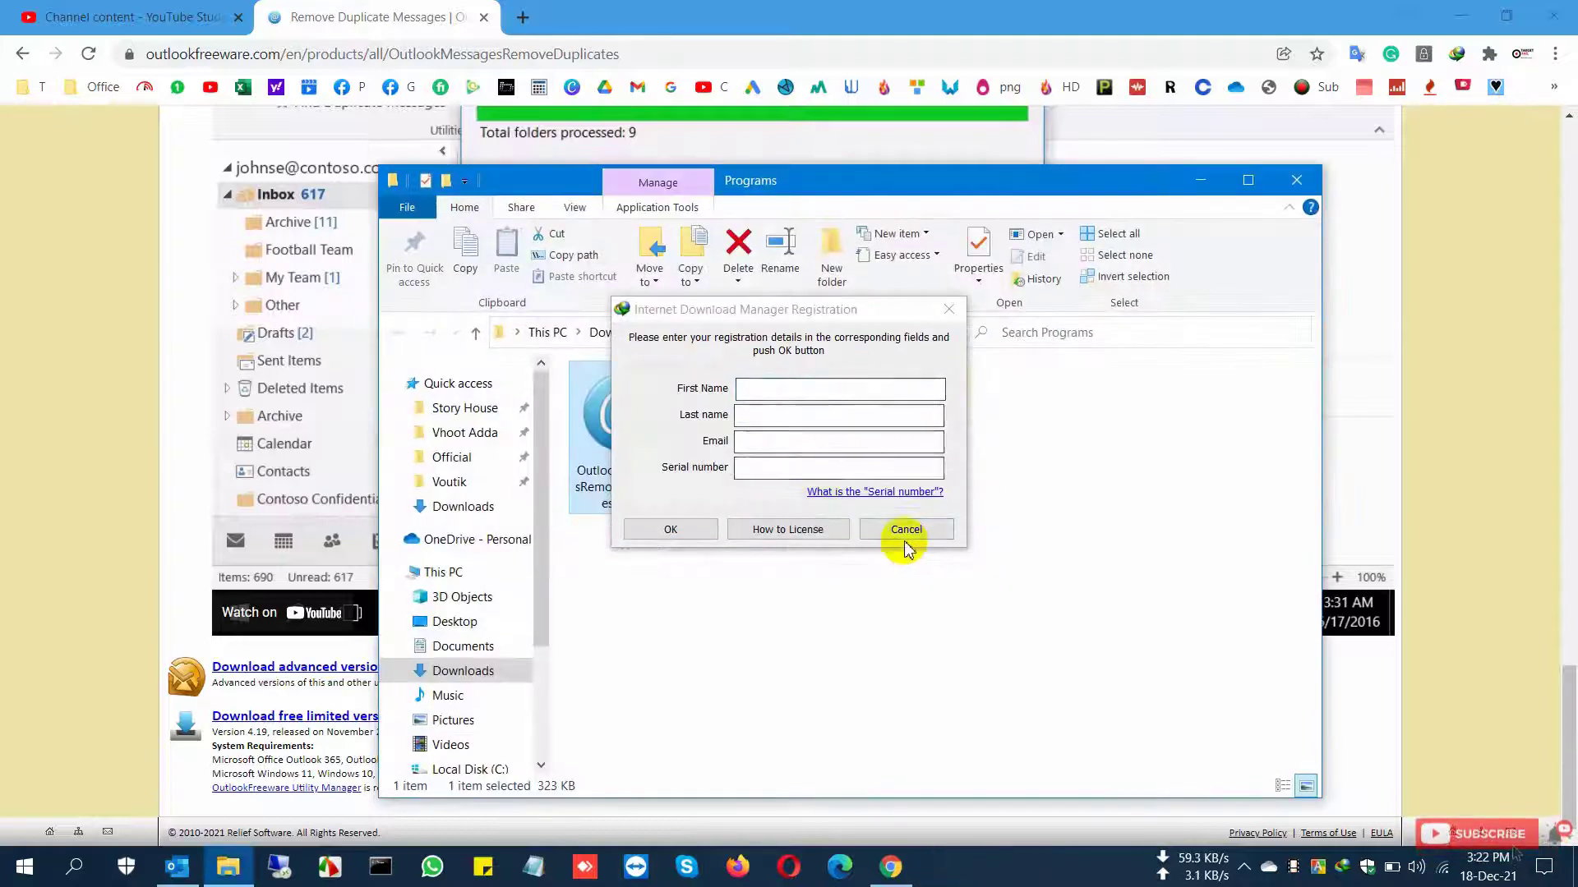
pyautogui.click(901, 533)
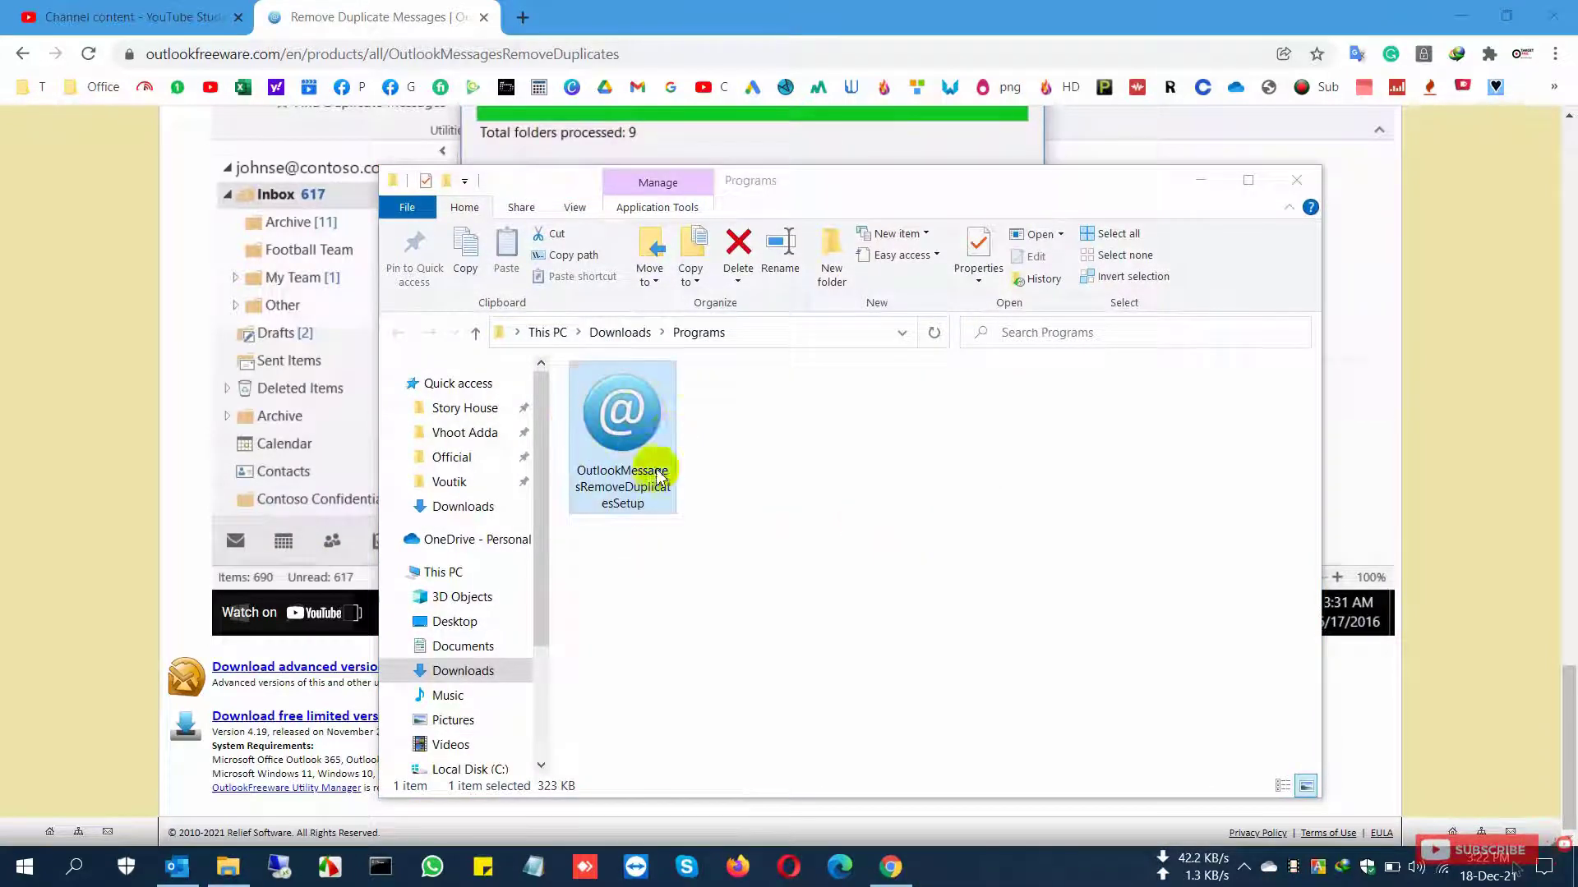
# Minimize Chrome, inspect the setup file in the Programs folder, then close the folder.
pyautogui.click(1446, 21)
pyautogui.click(1448, 21)
pyautogui.moveTo(843, 189); pyautogui.dragTo(839, 124)
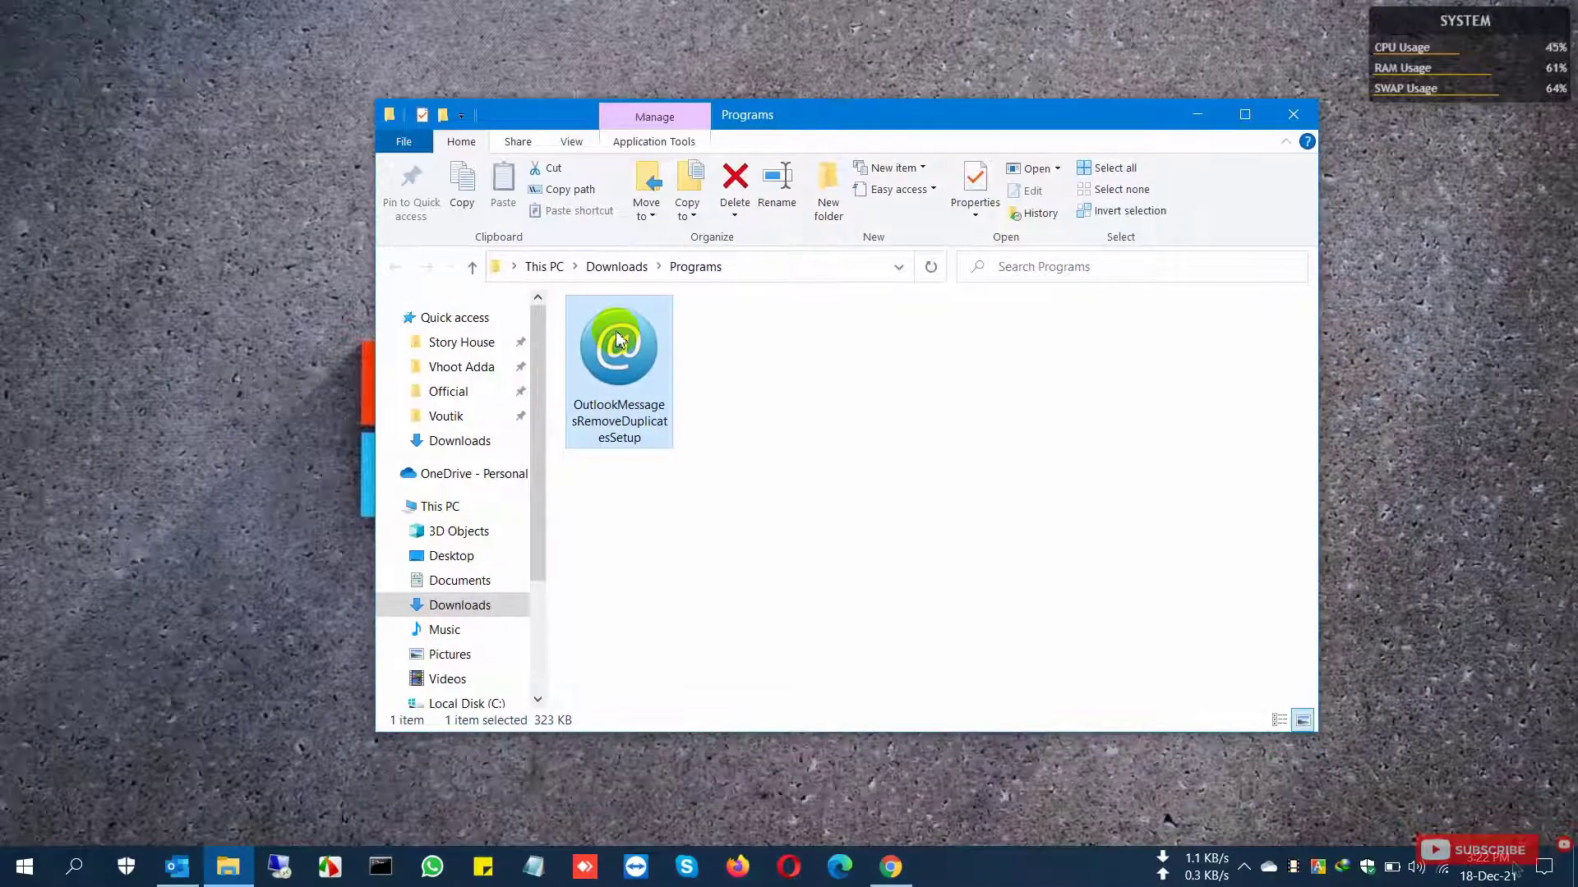
pyautogui.rightClick(625, 372)
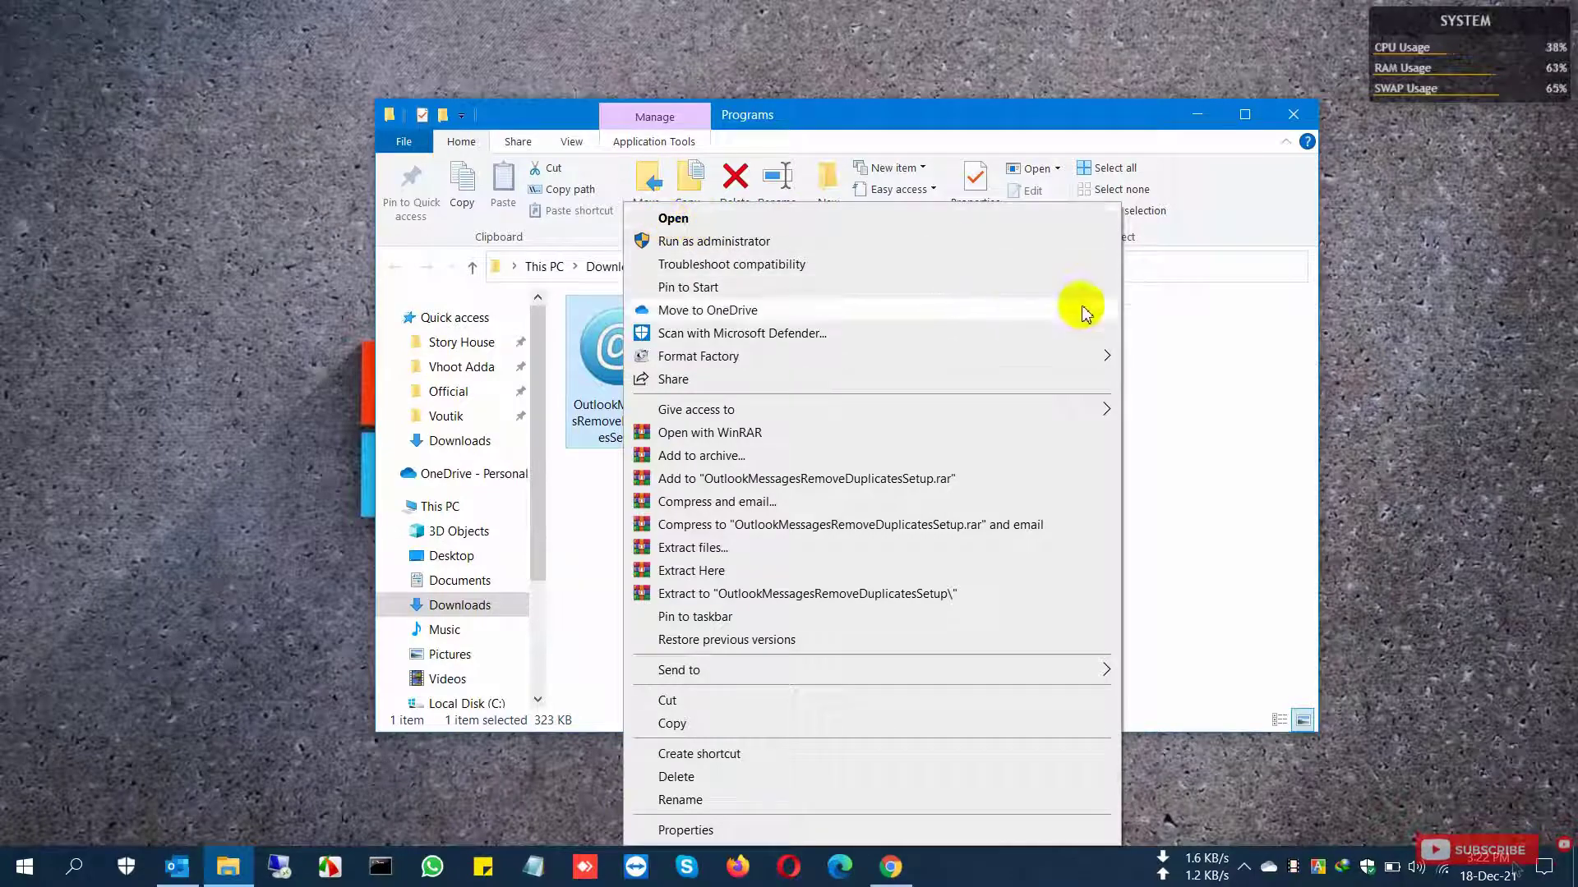
pyautogui.click(1150, 349)
pyautogui.click(1281, 127)
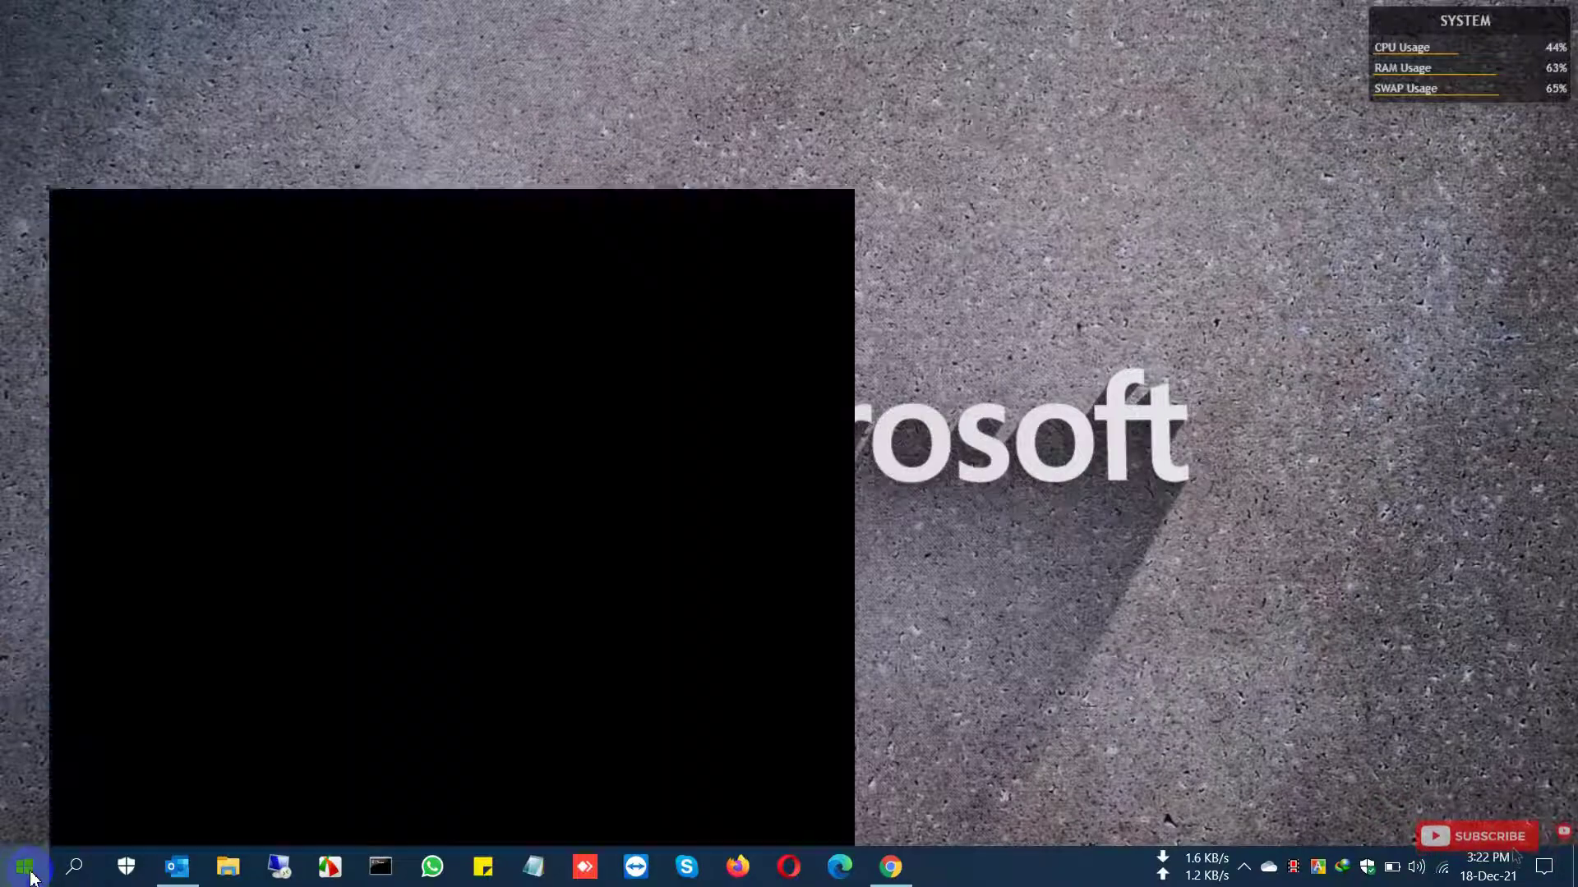
# Open Control Panel's installed programs list and check the OutlookFreeware.com Utilities 4.18.1 entry.
pyautogui.click(29, 873)
pyautogui.write('co')
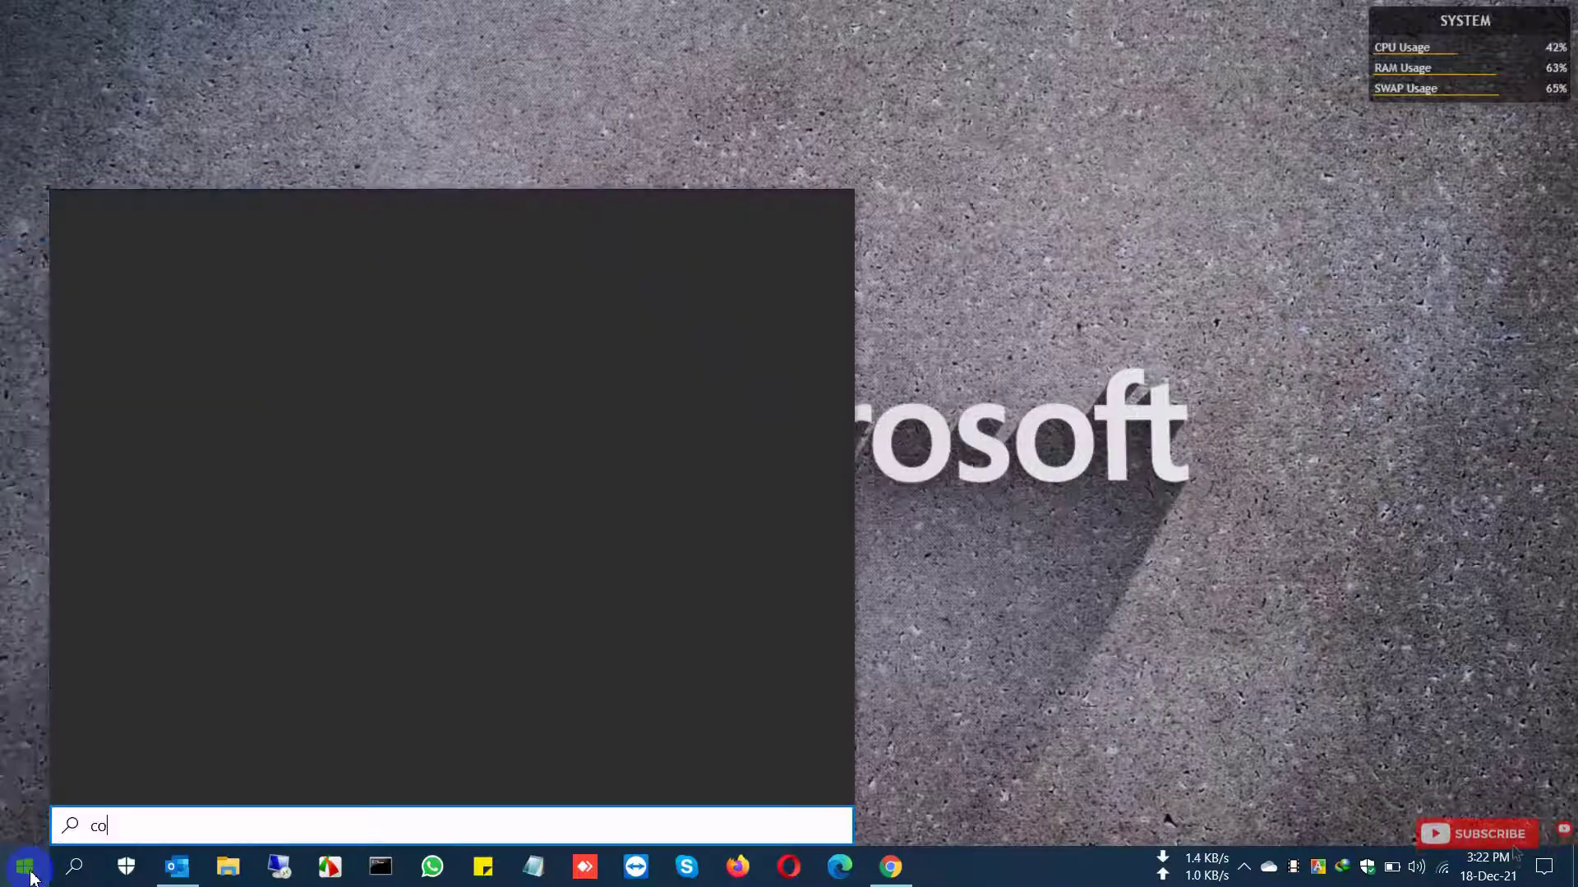
pyautogui.write('ntrol')
pyautogui.press('Return')
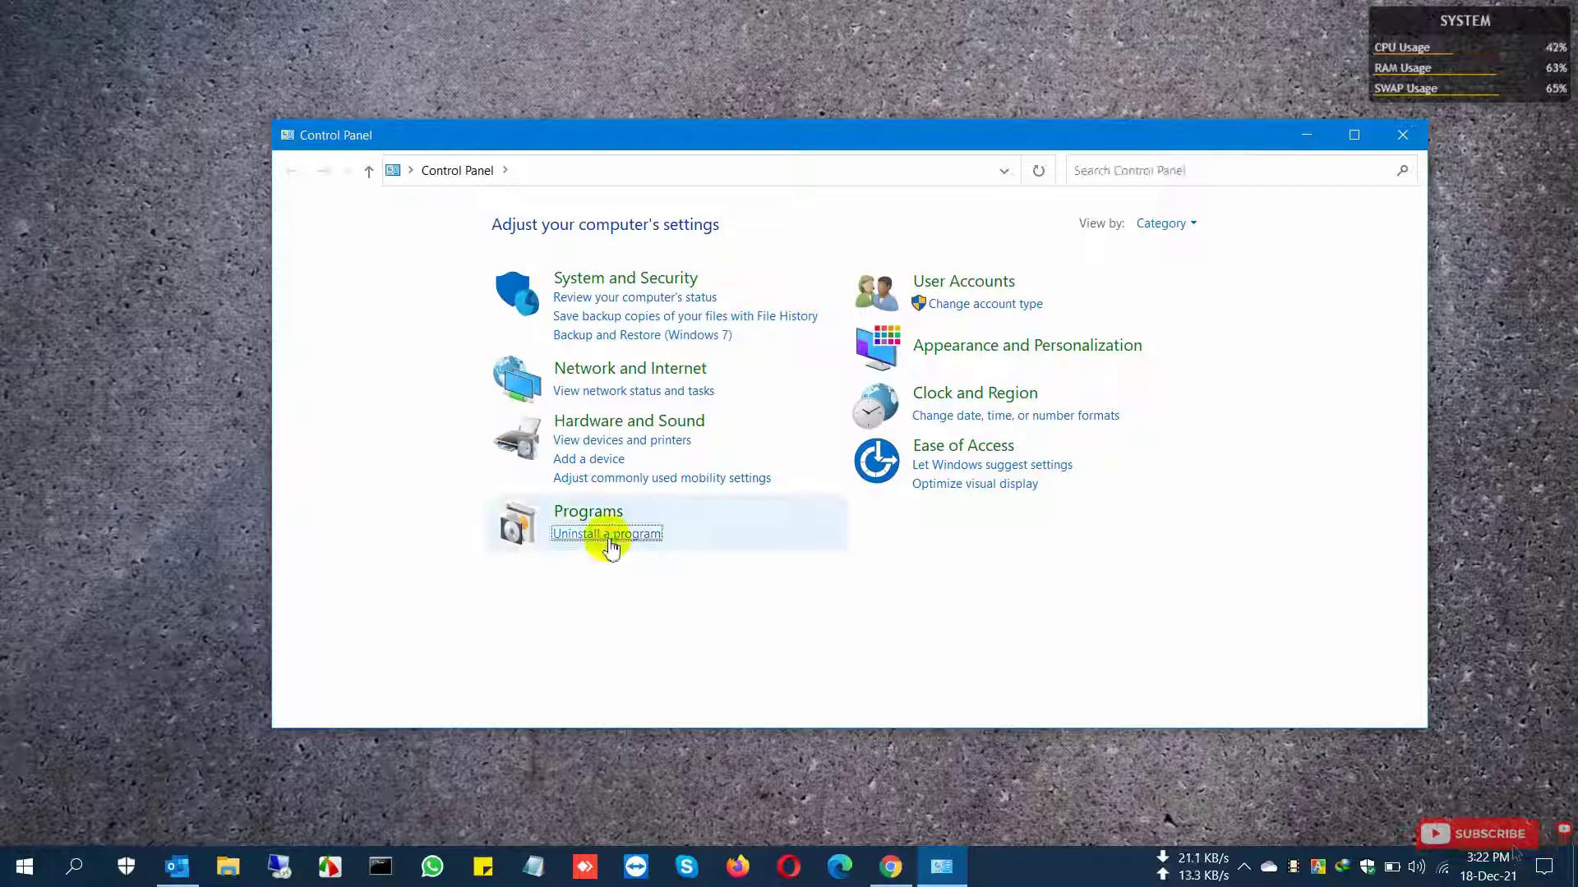
pyautogui.click(609, 536)
pyautogui.click(567, 530)
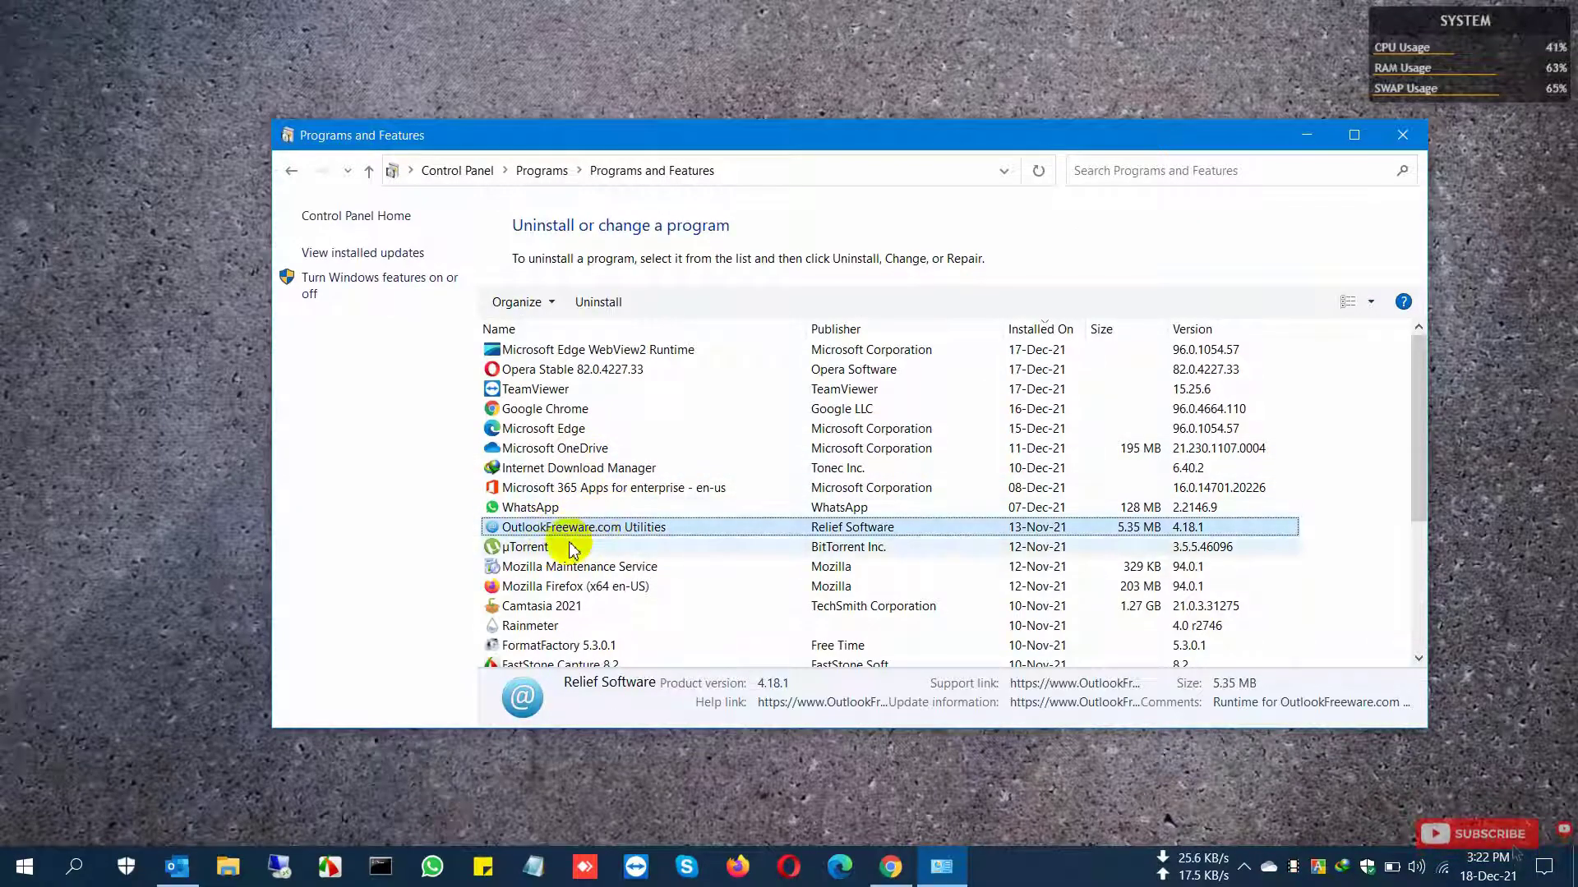
# Close Programs and Features, then launch Remove Duplicate Messages from Outlook's OutlookFreeware.com tab.
pyautogui.click(1404, 138)
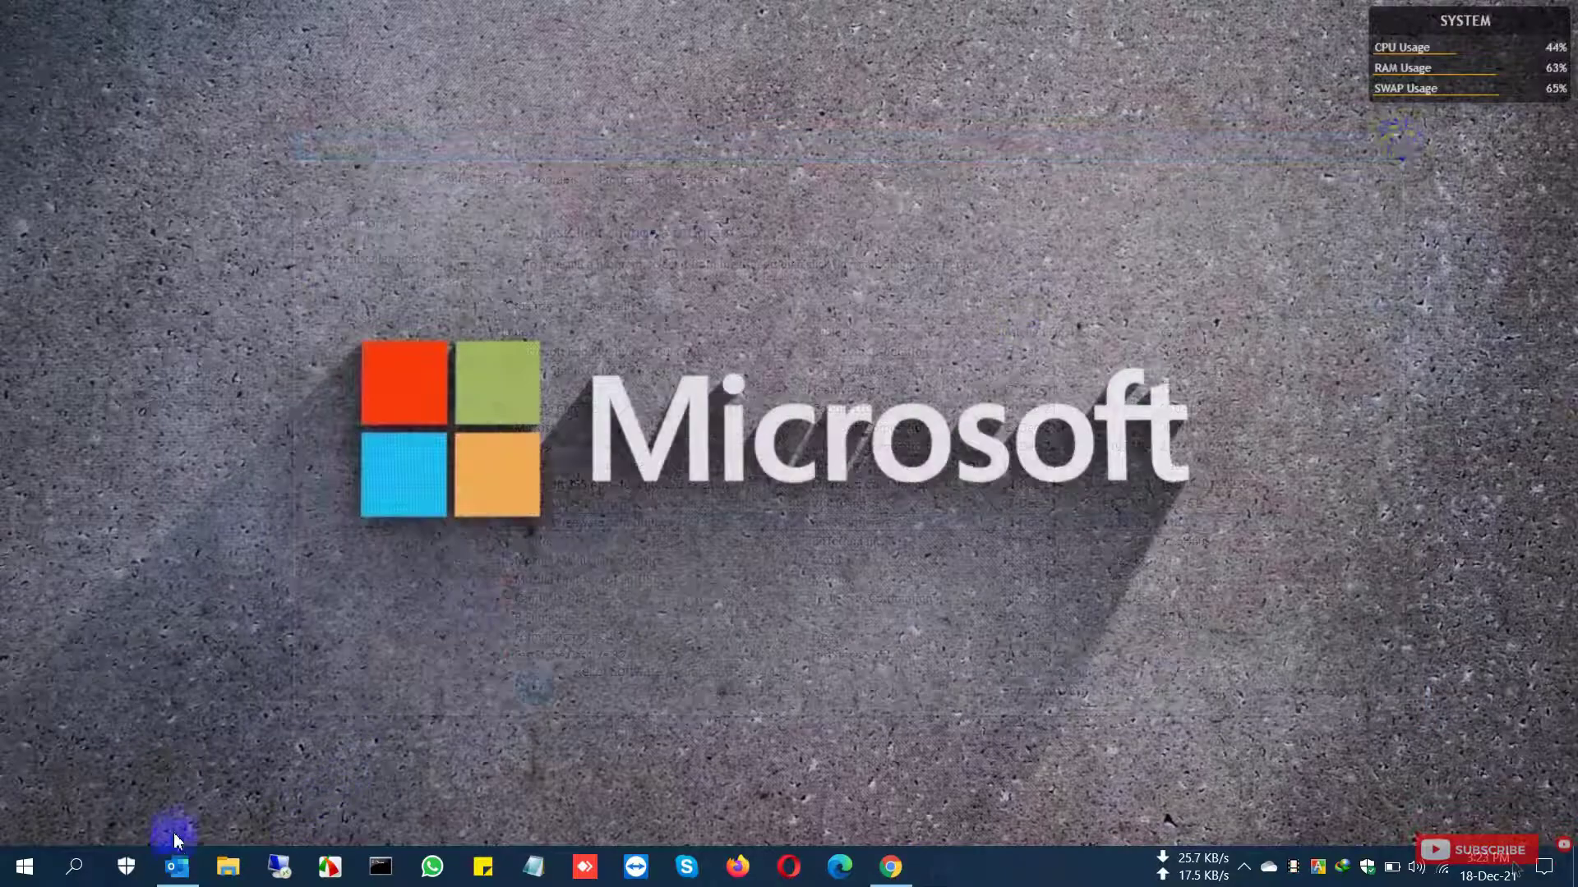
pyautogui.click(179, 873)
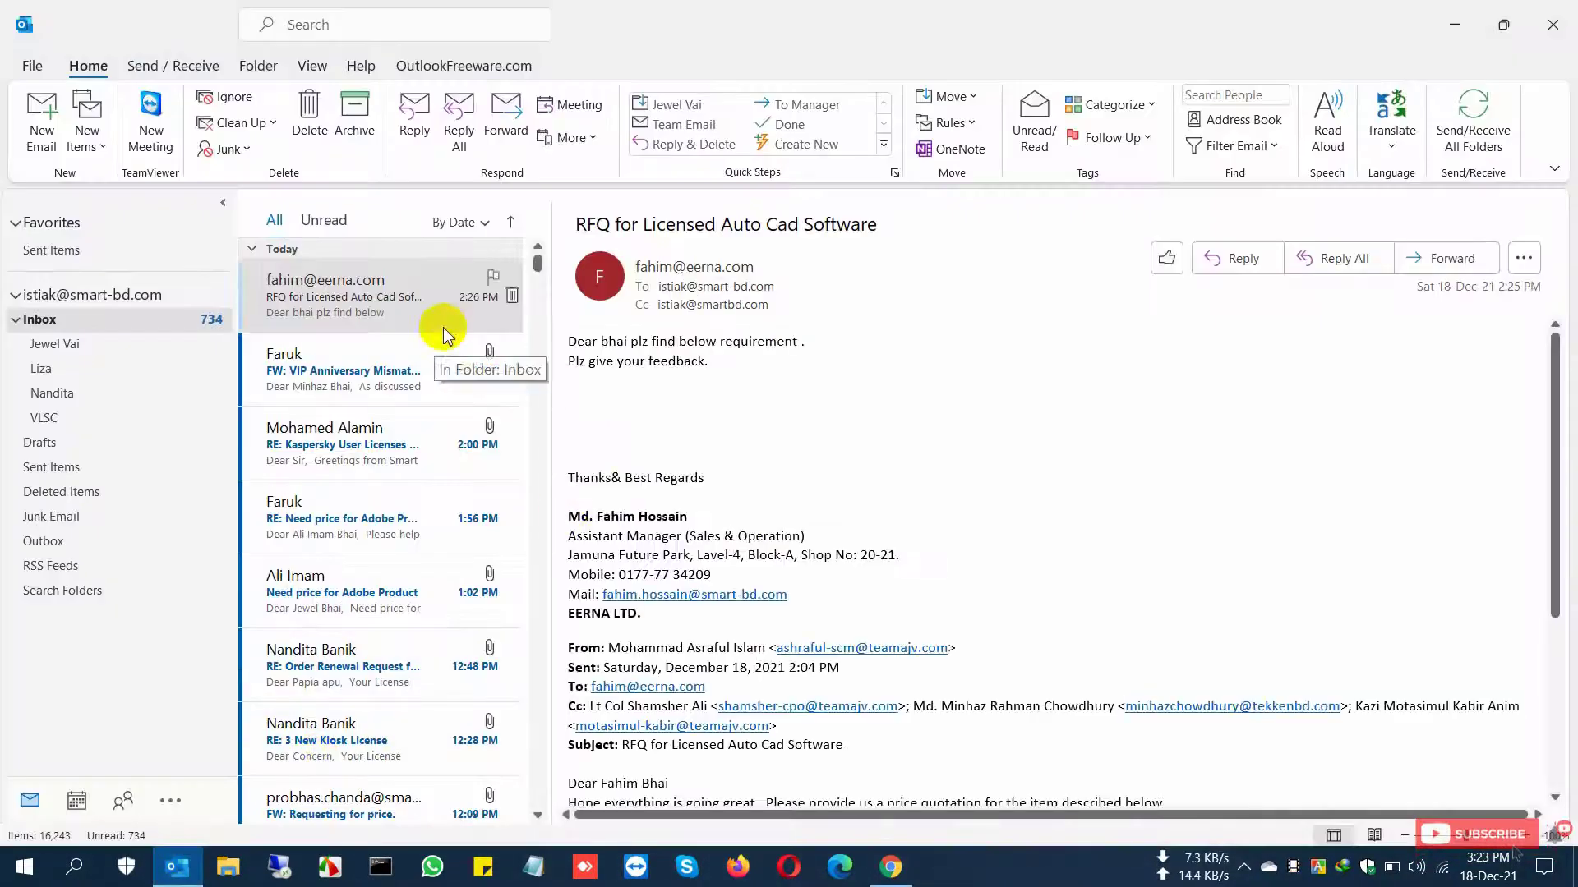
pyautogui.click(481, 72)
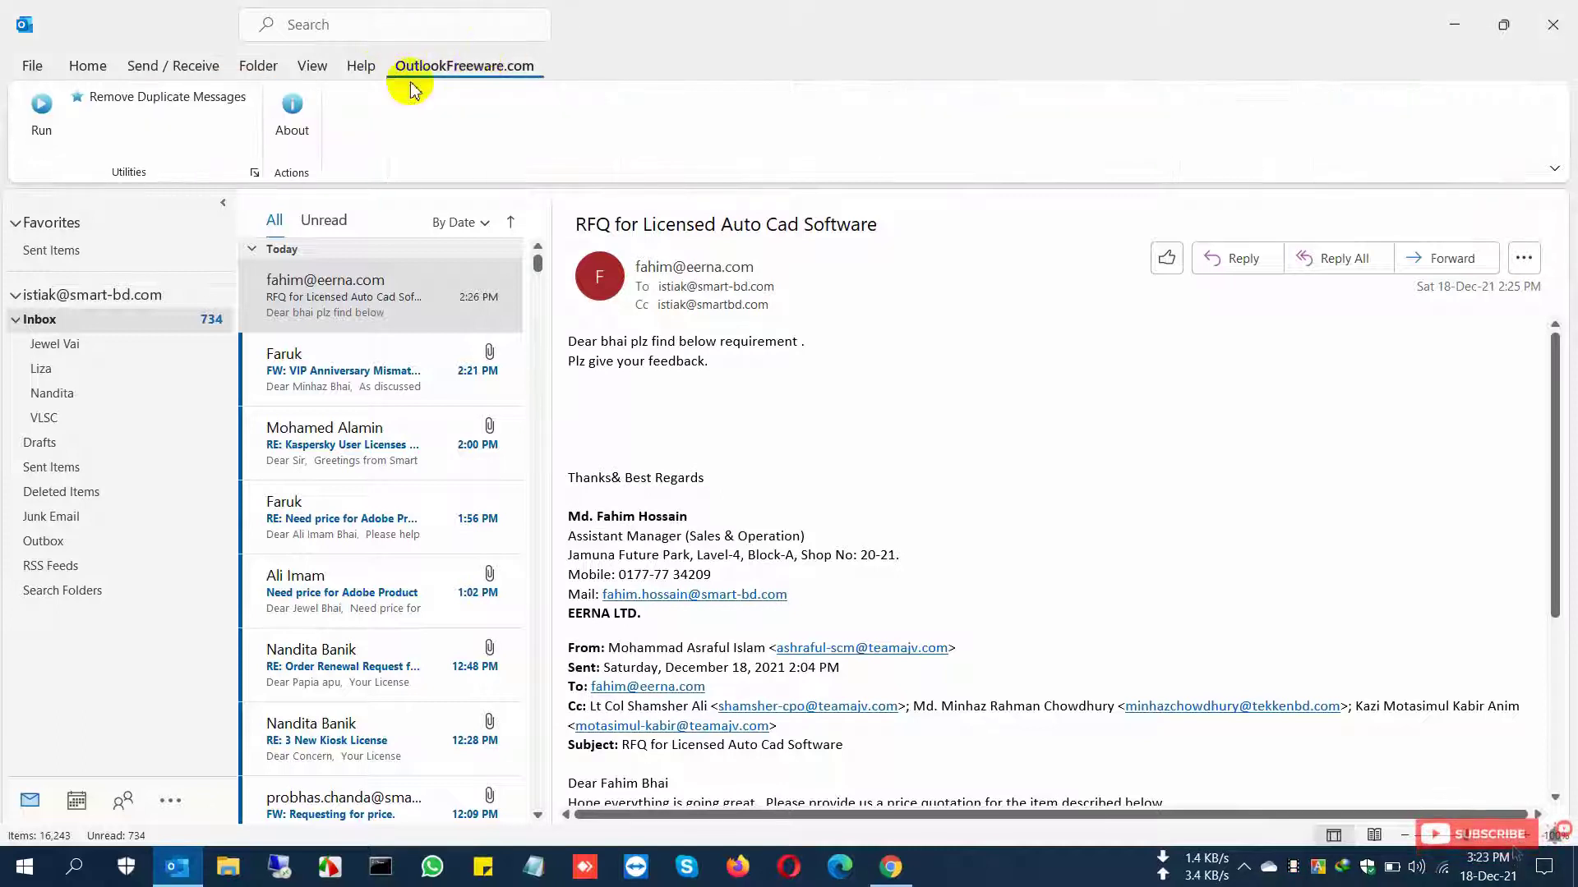
pyautogui.click(128, 107)
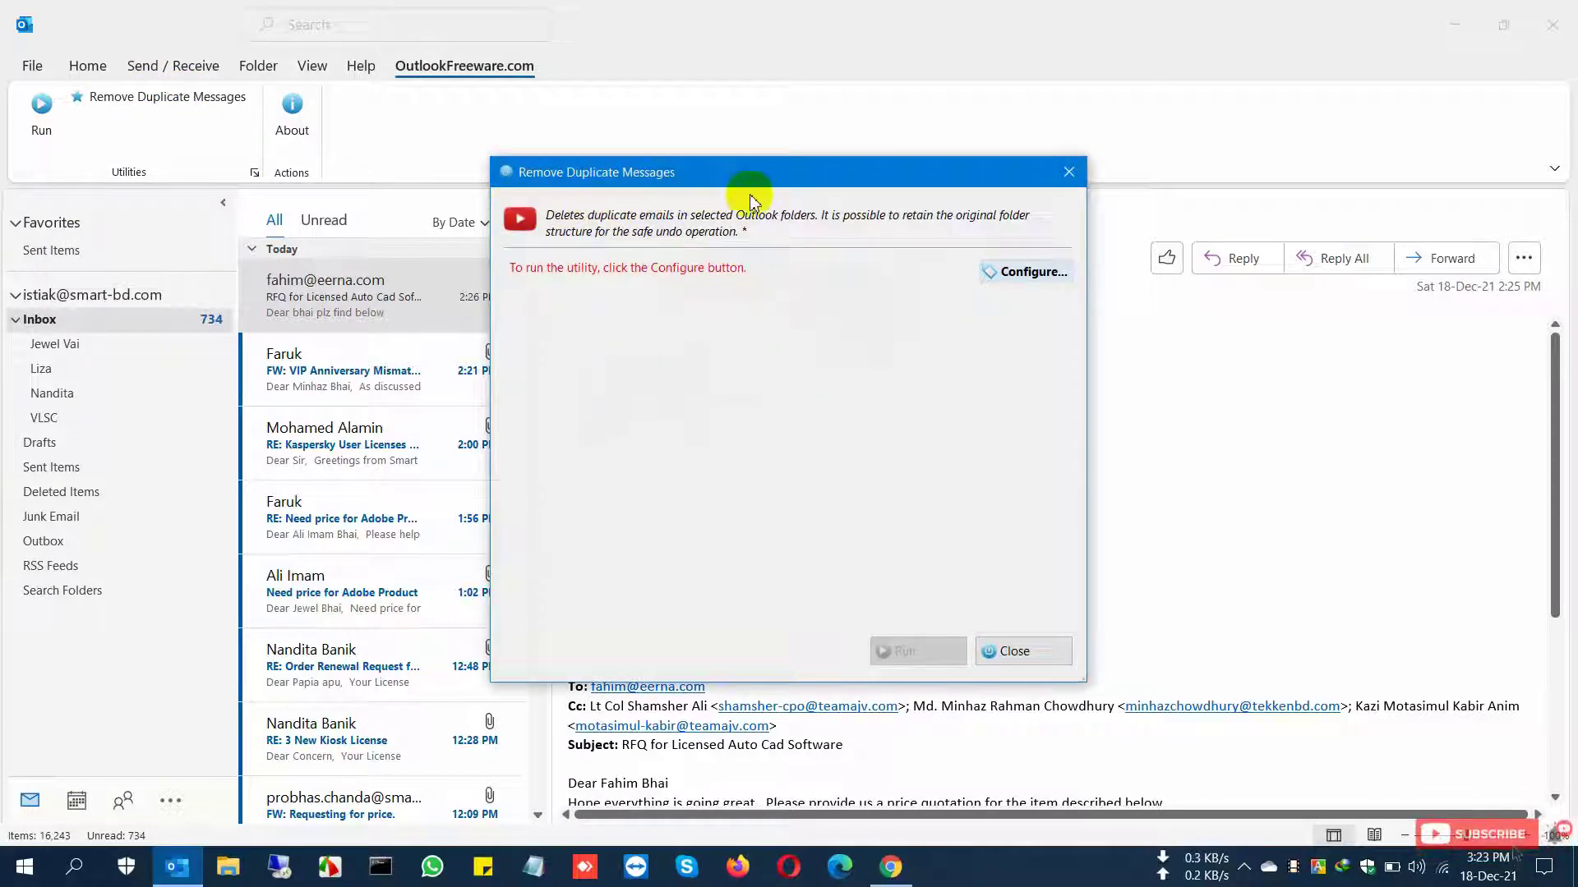
# In Configure, tick Inbox in the Outlook Stores tree so its subfolders are searched too.
pyautogui.click(1019, 275)
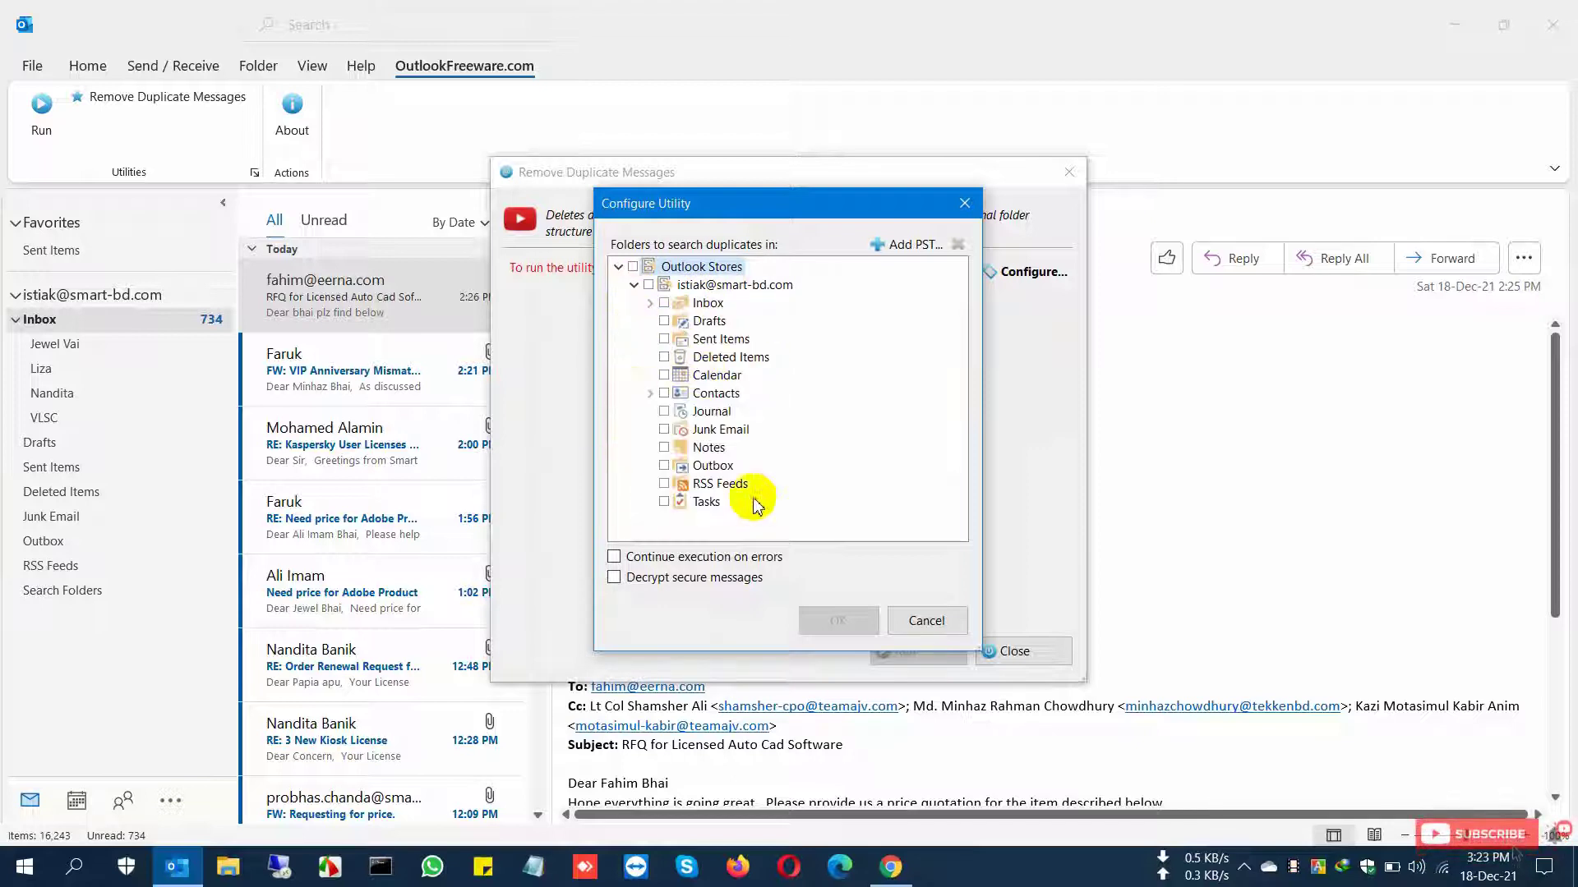
pyautogui.click(650, 302)
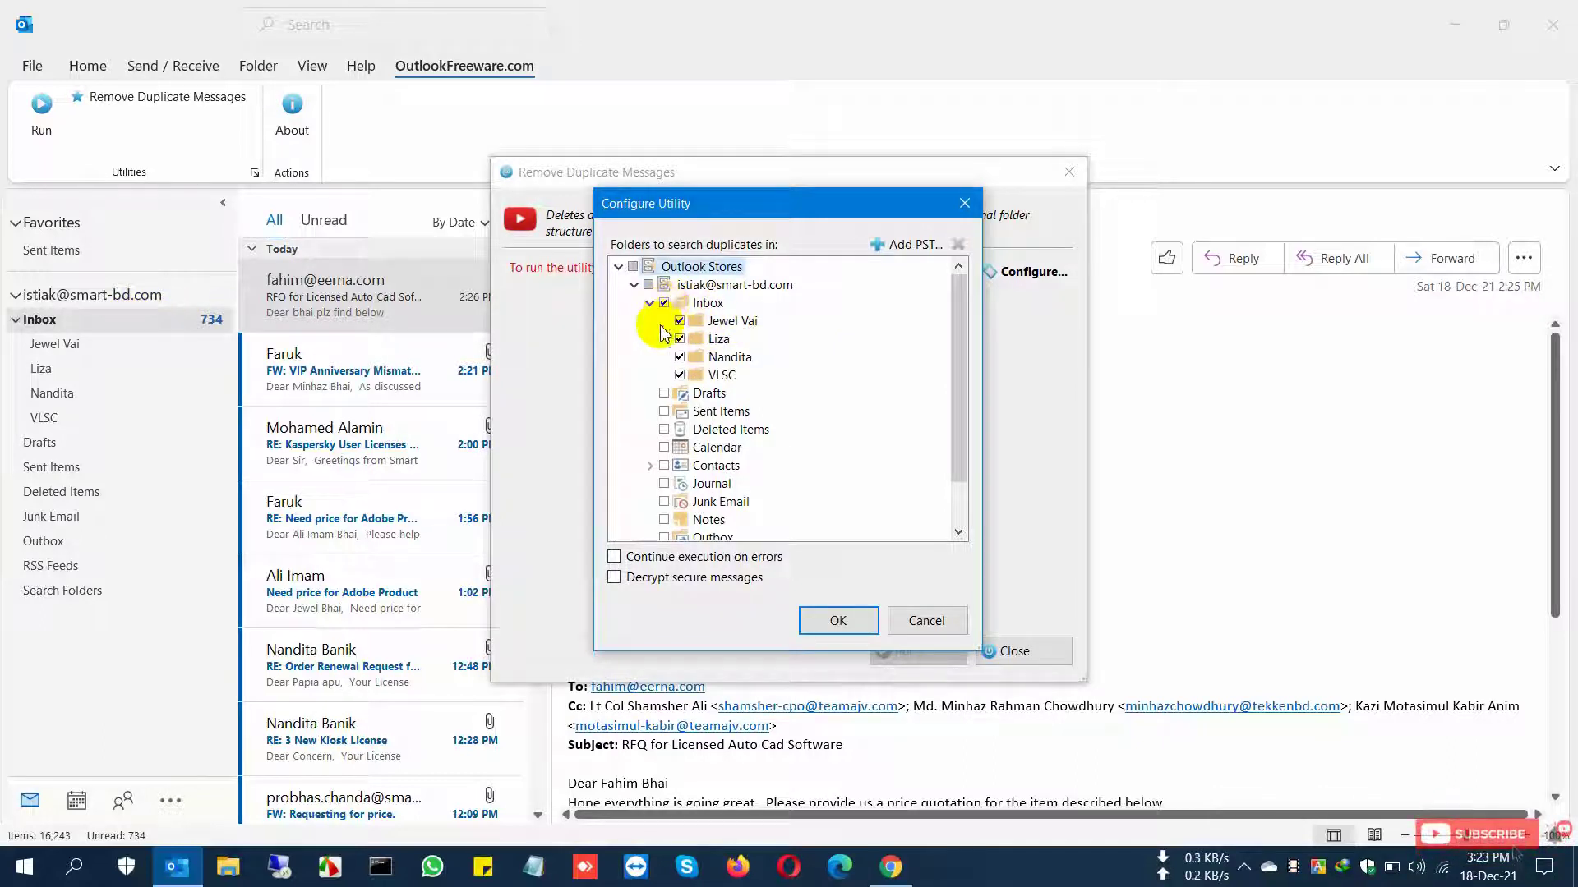
pyautogui.click(837, 620)
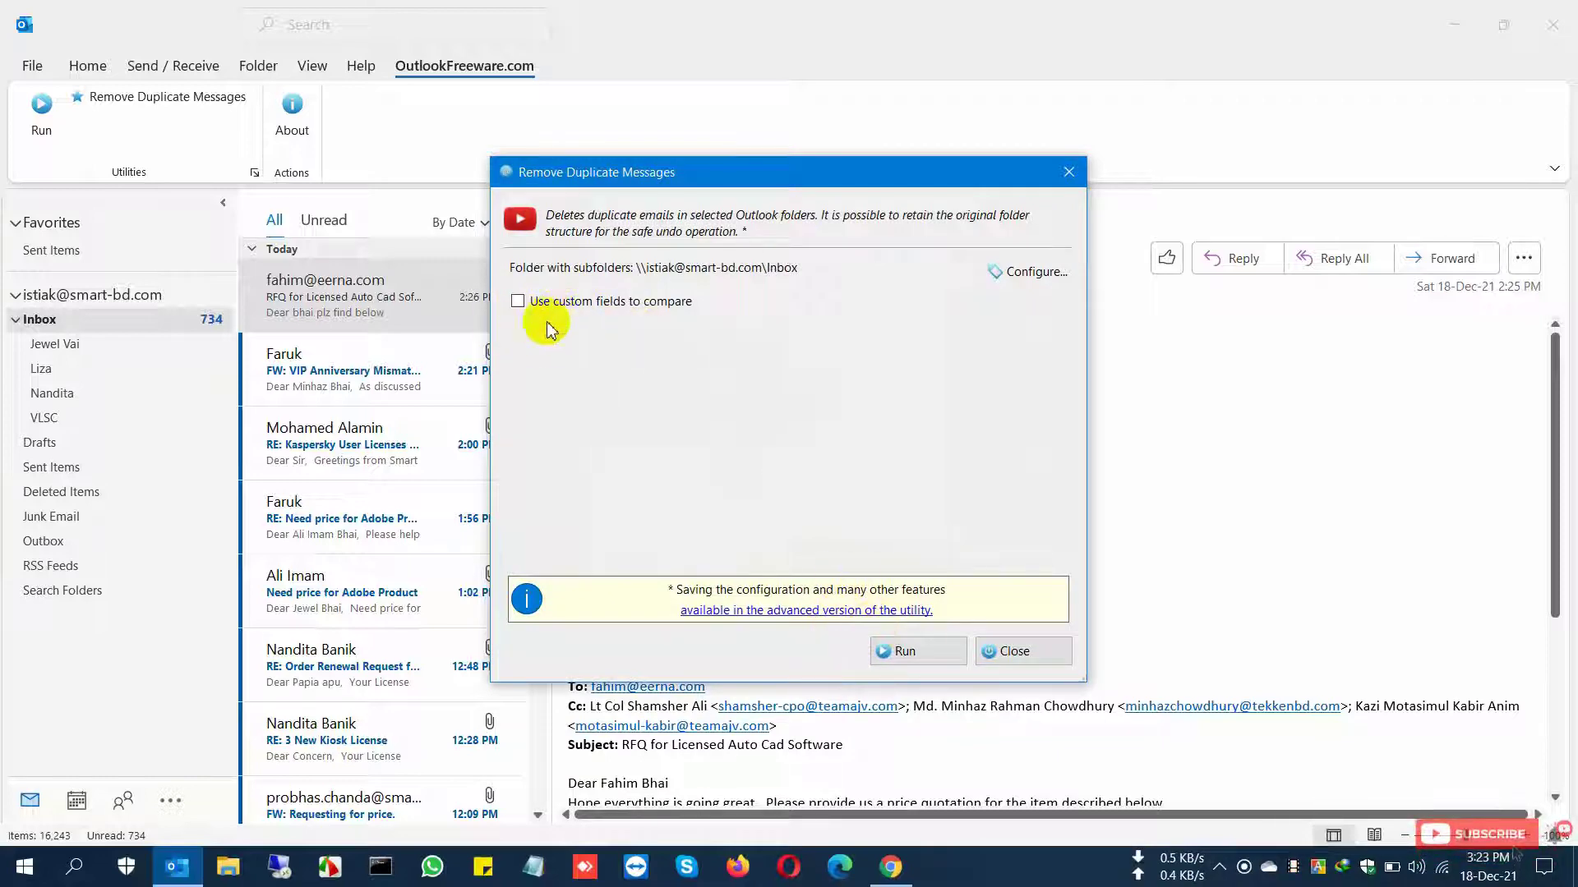
# Run the Inbox scan, decline the advanced version, and read the 100-duplicates-removed output with word wrap.
pyautogui.click(911, 651)
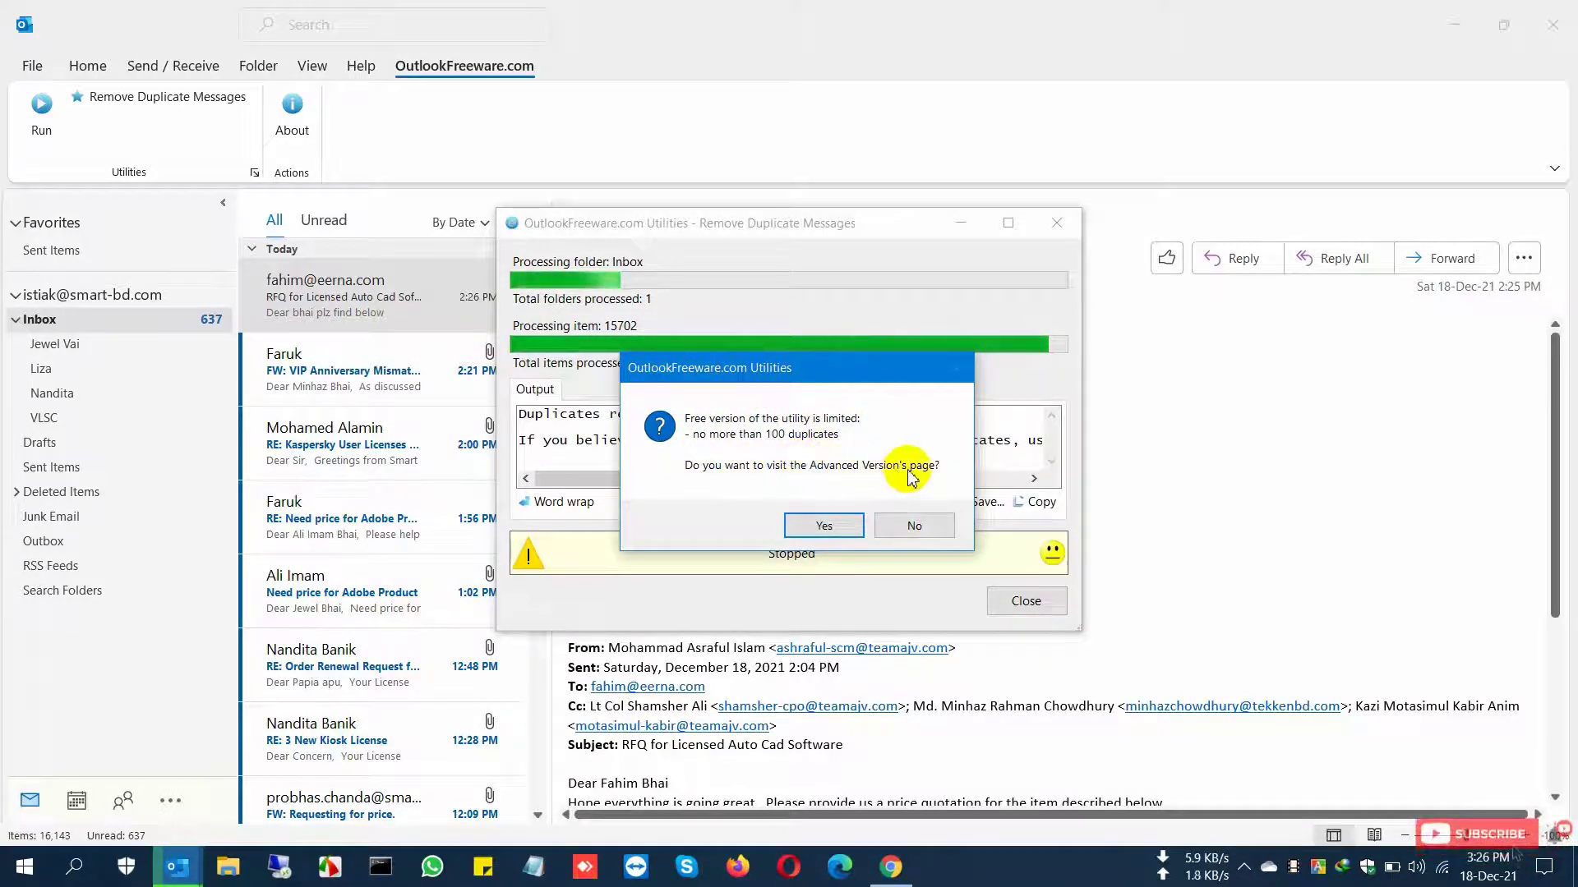
pyautogui.click(916, 527)
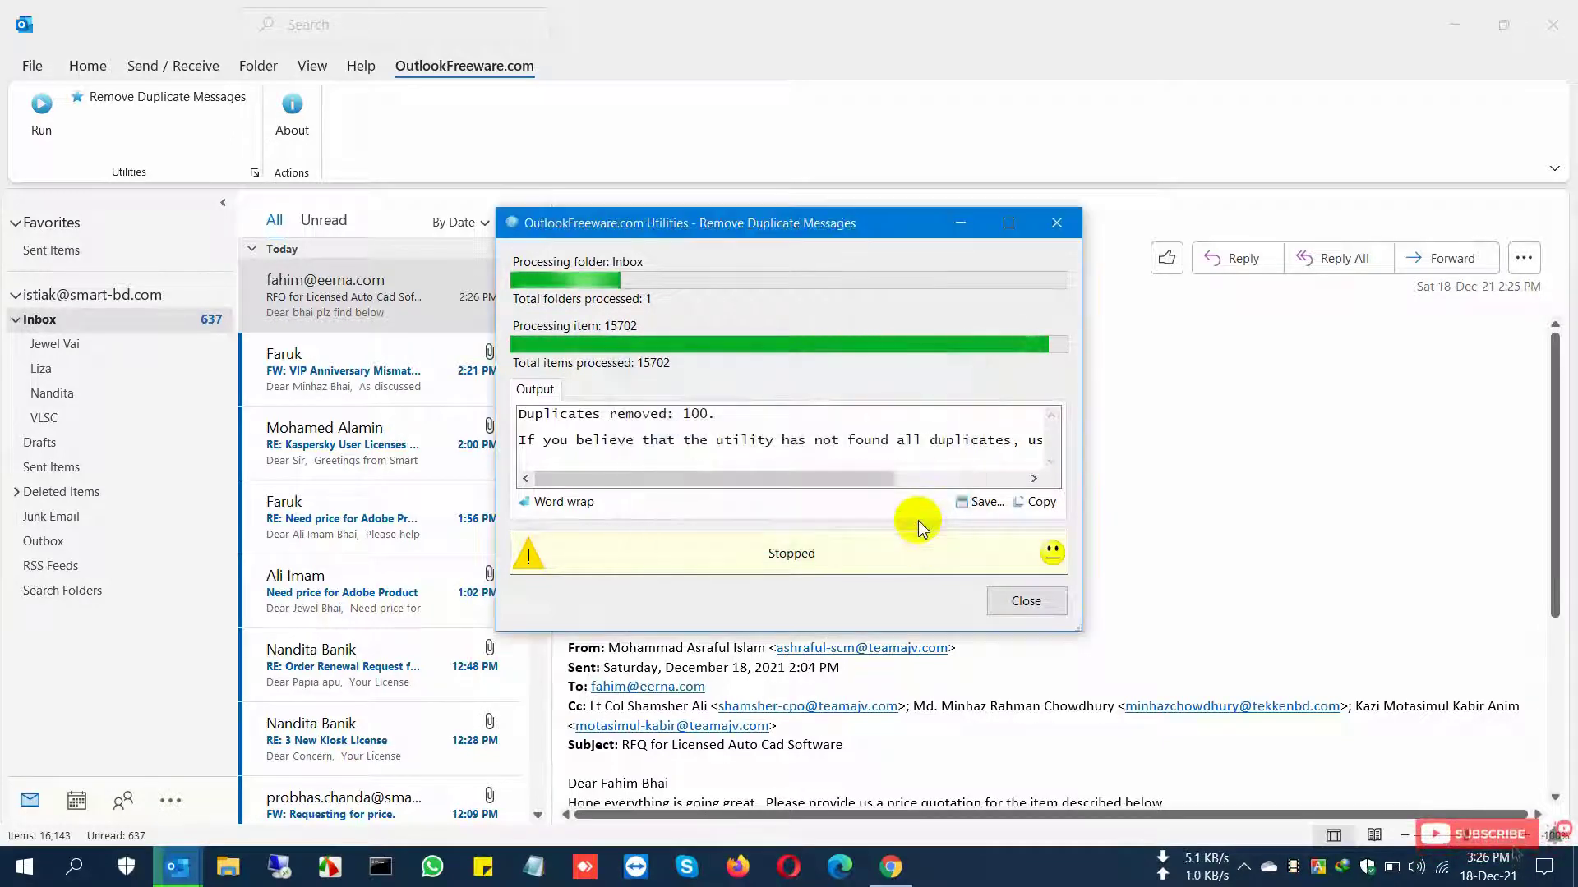
pyautogui.moveTo(536, 415); pyautogui.dragTo(715, 413)
pyautogui.click(567, 502)
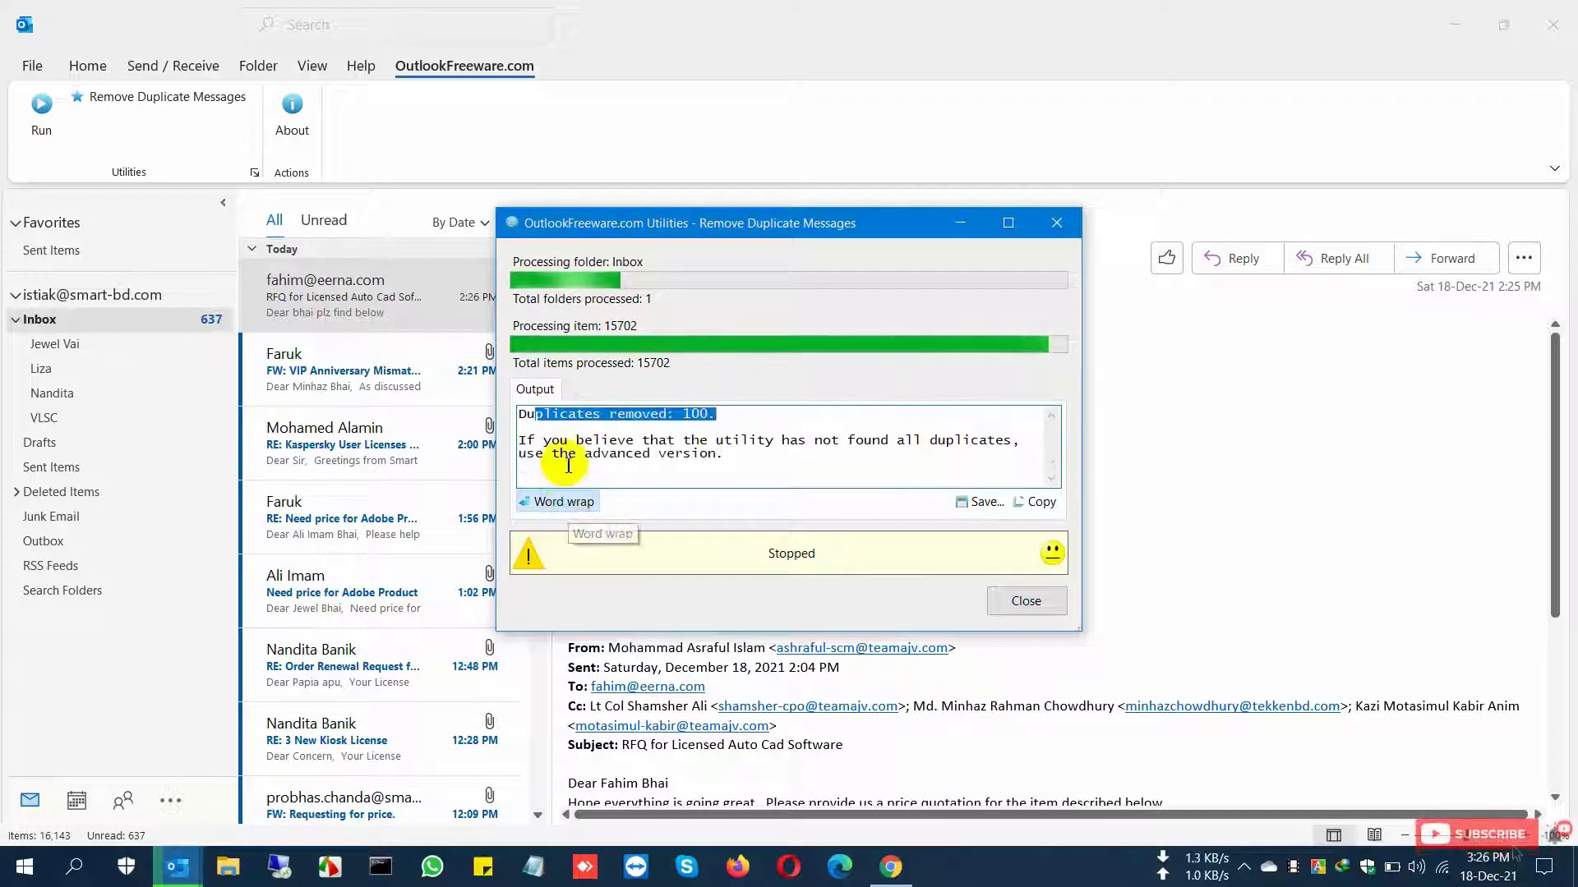
pyautogui.click(523, 444)
pyautogui.moveTo(523, 444); pyautogui.dragTo(722, 458)
pyautogui.moveTo(584, 453); pyautogui.dragTo(527, 414)
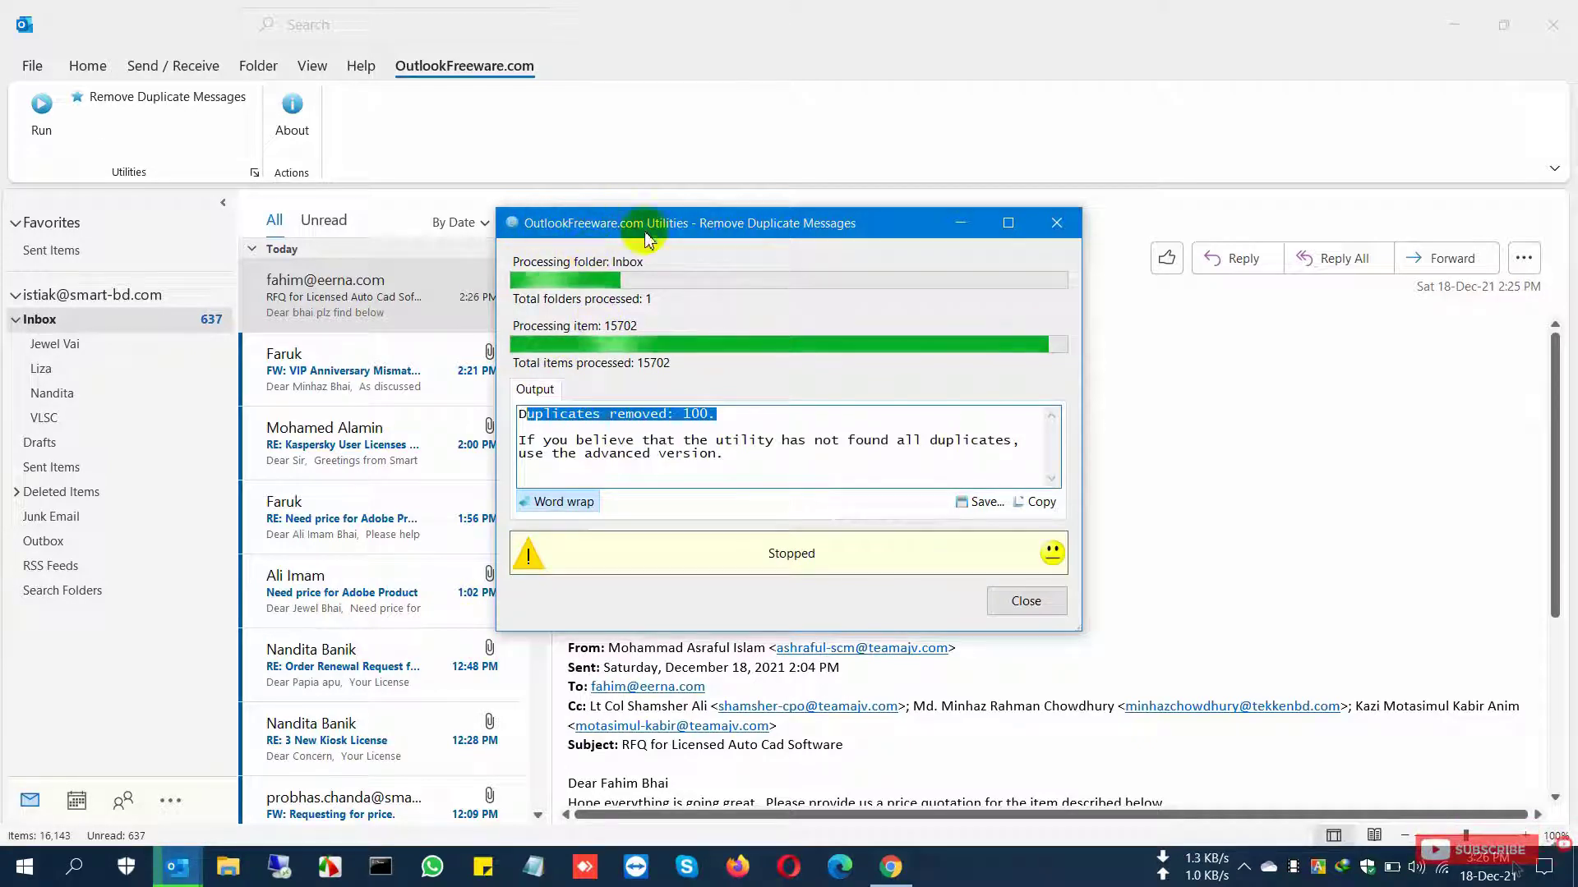
pyautogui.click(1025, 601)
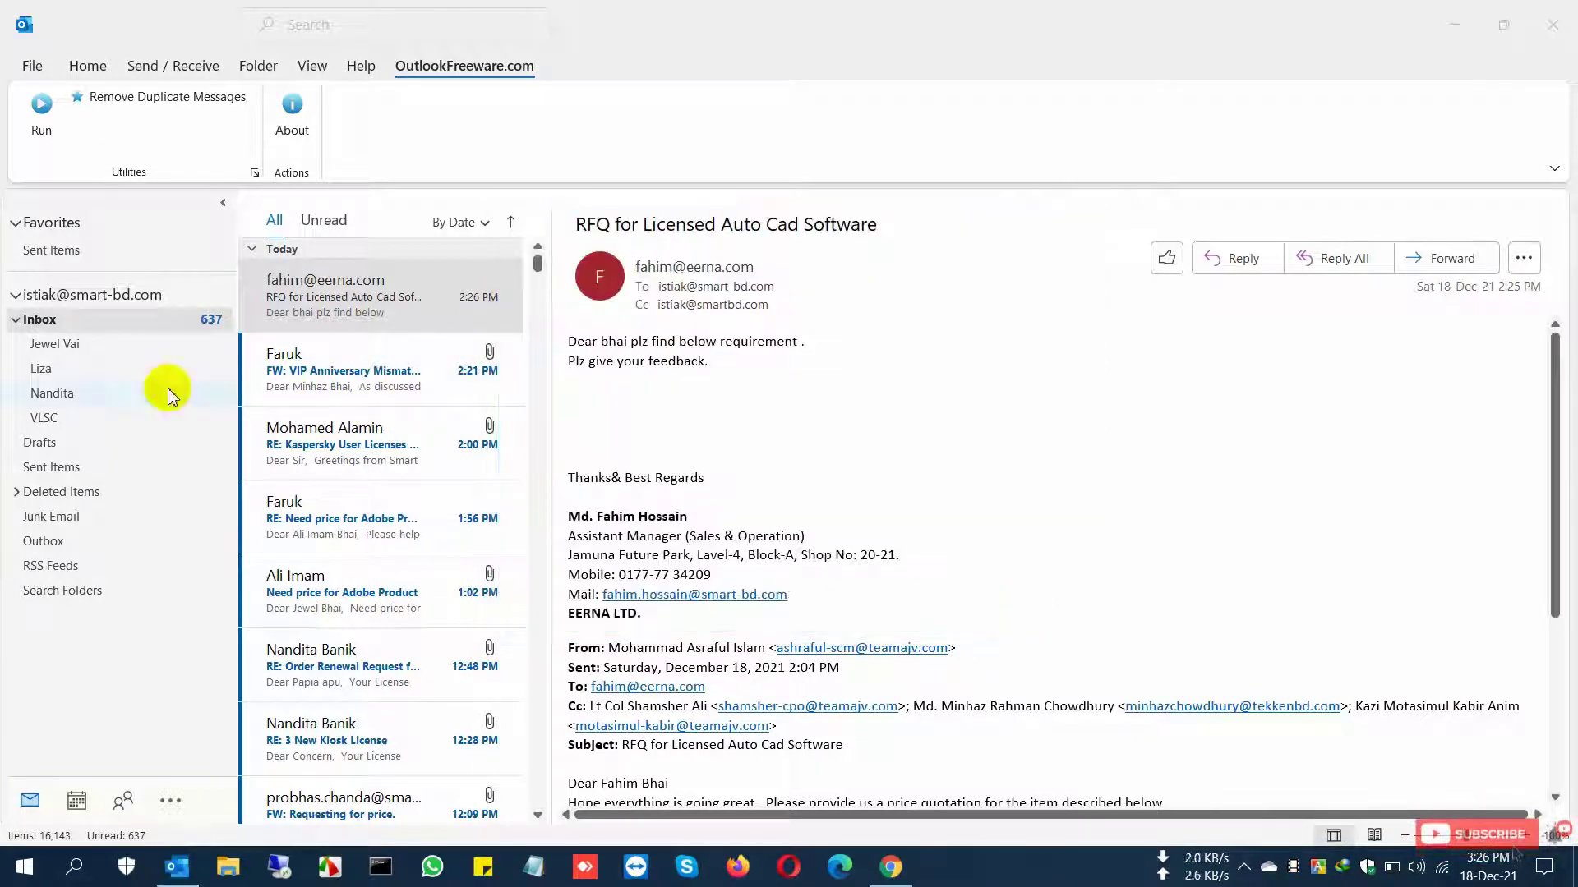
# Open the Inbox folder under Deleted Items > Duplicates > account.
pyautogui.click(16, 493)
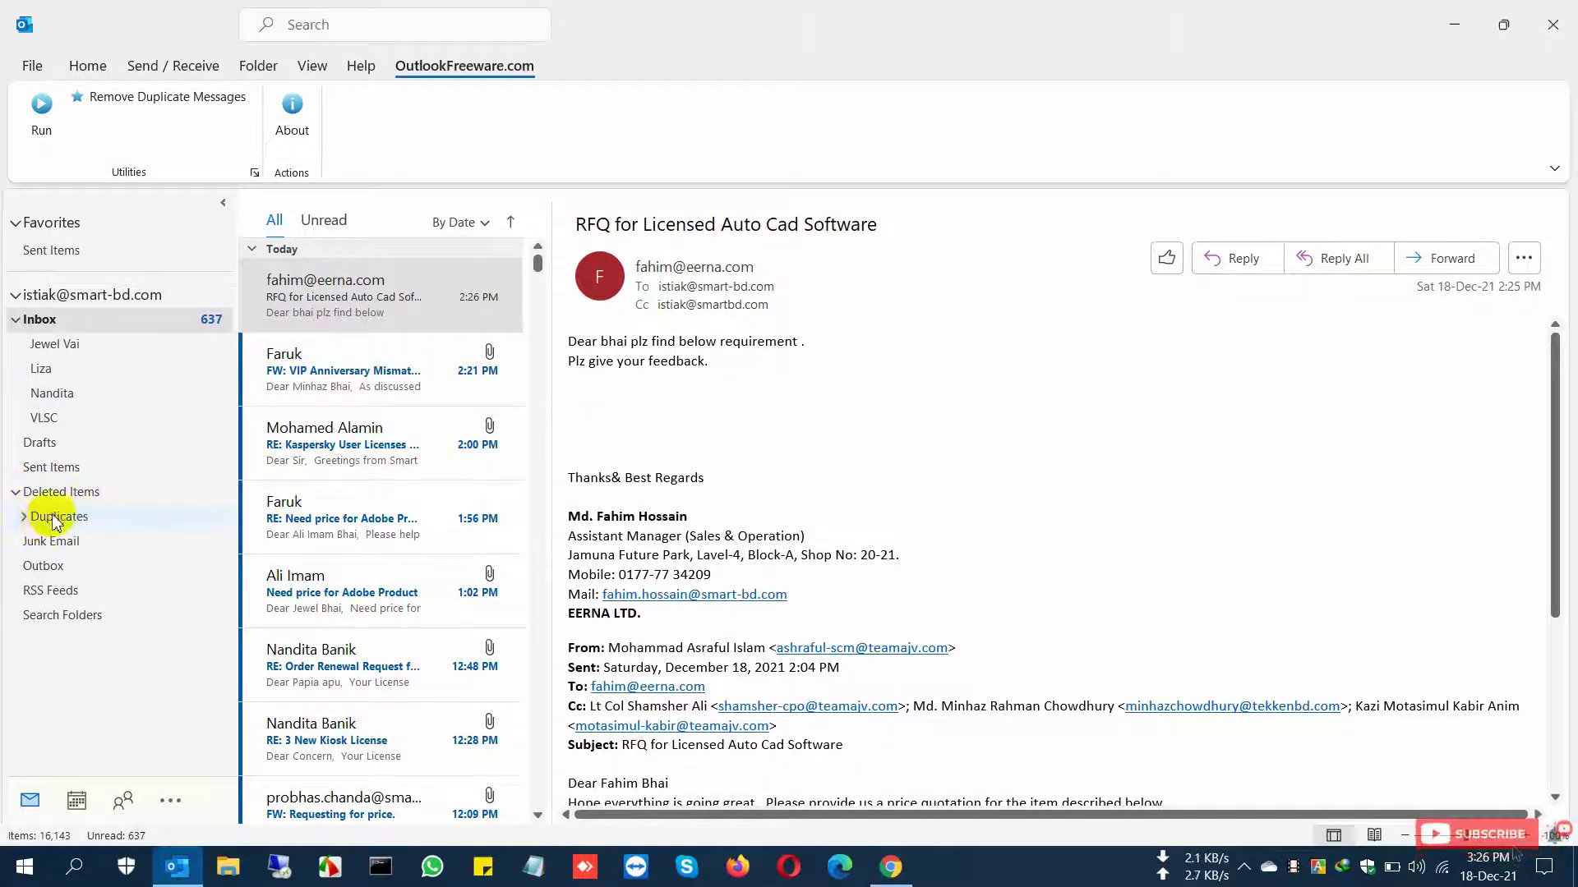
pyautogui.click(24, 518)
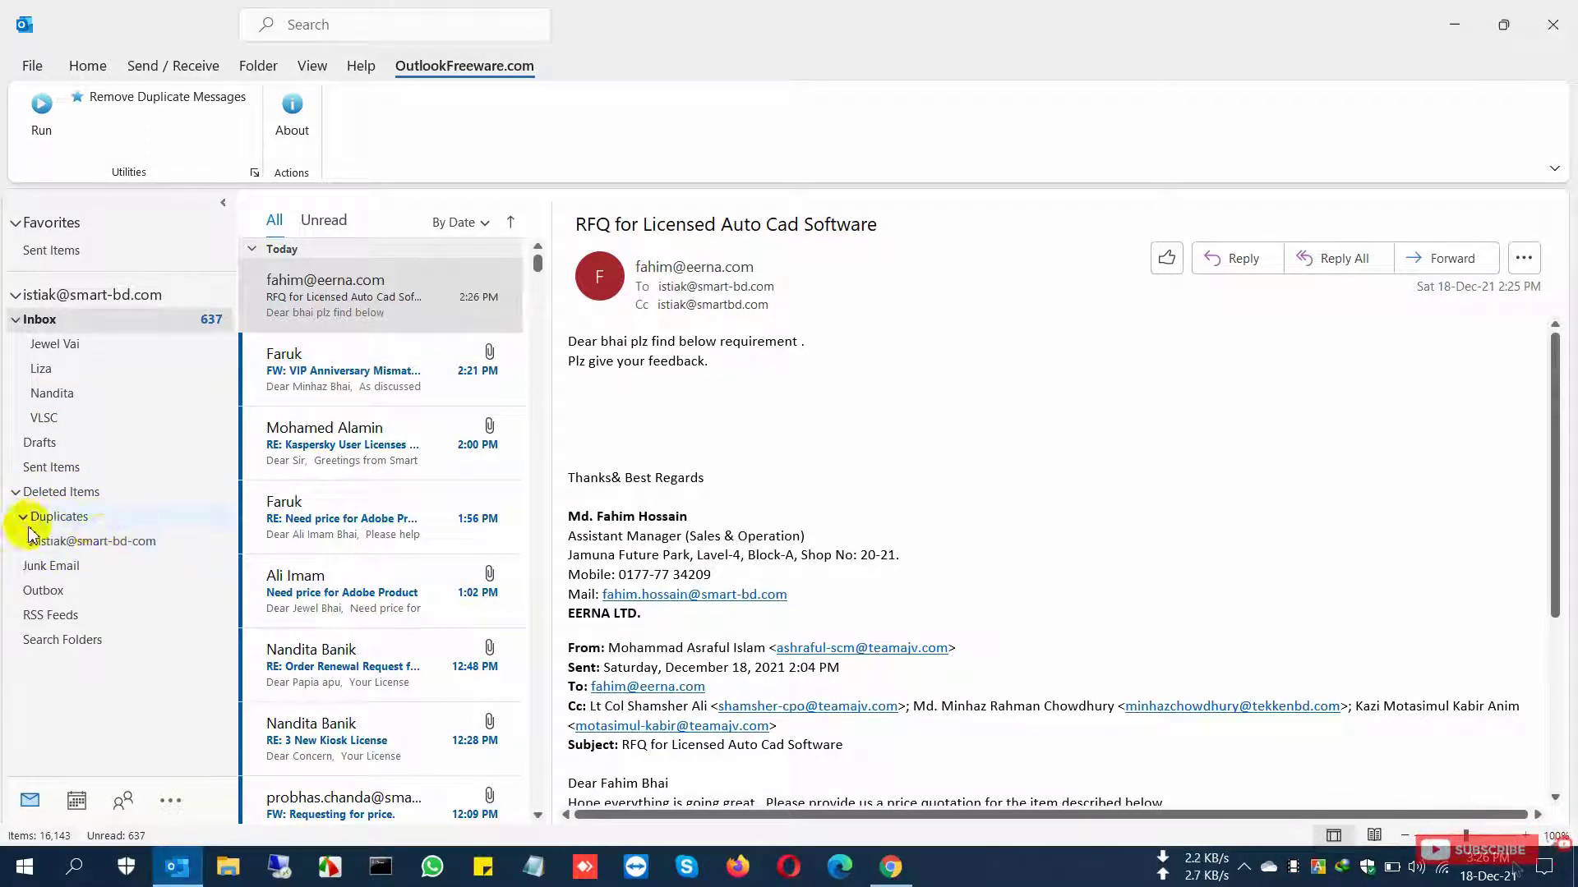
pyautogui.click(32, 541)
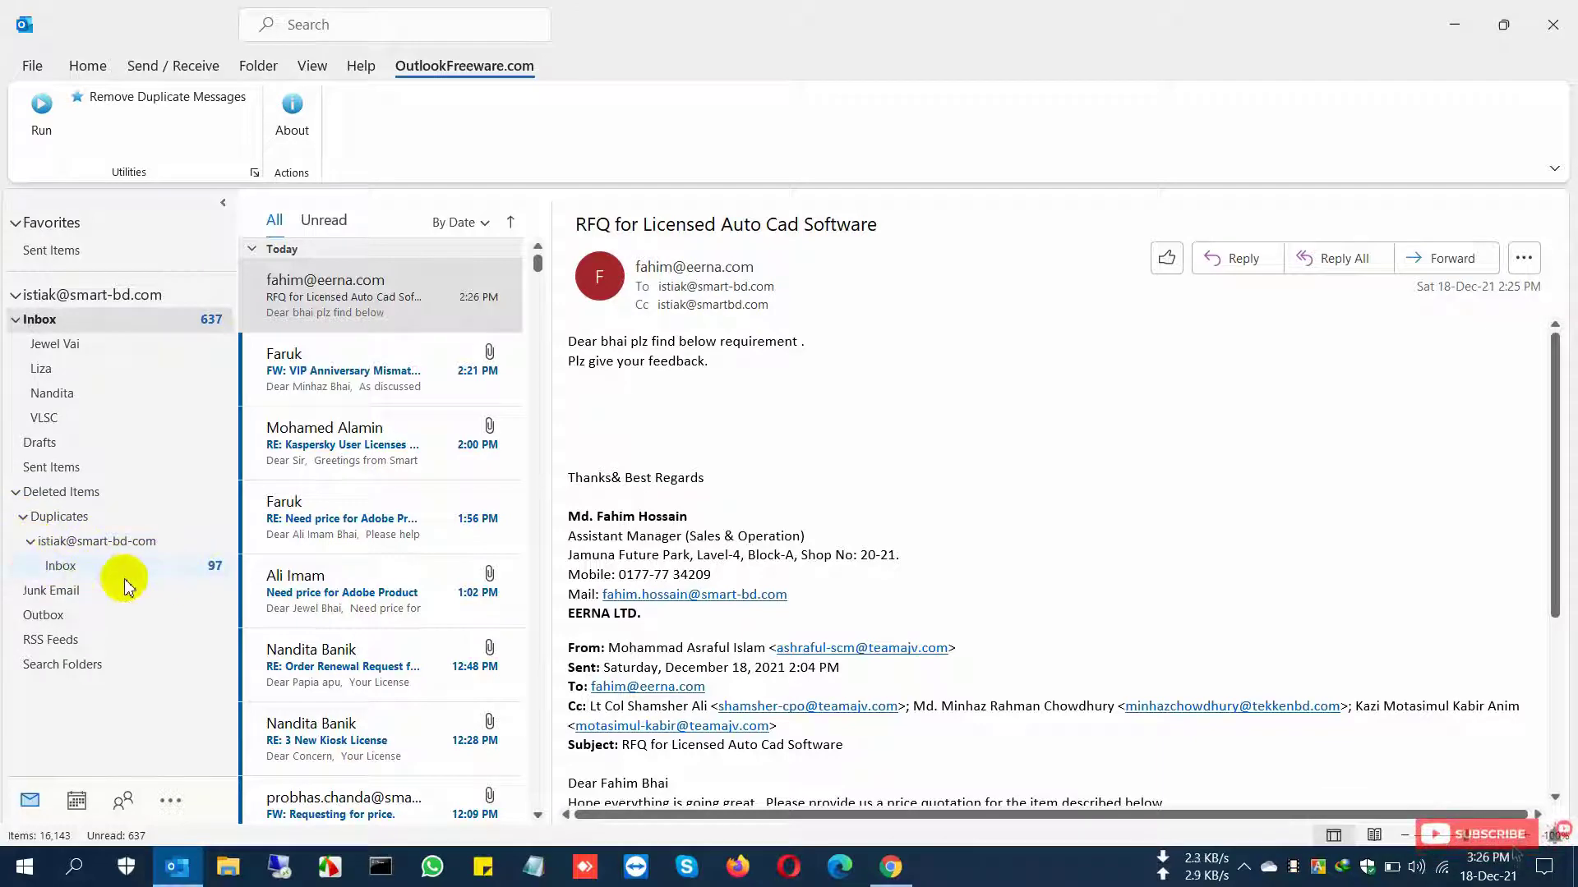
pyautogui.click(57, 567)
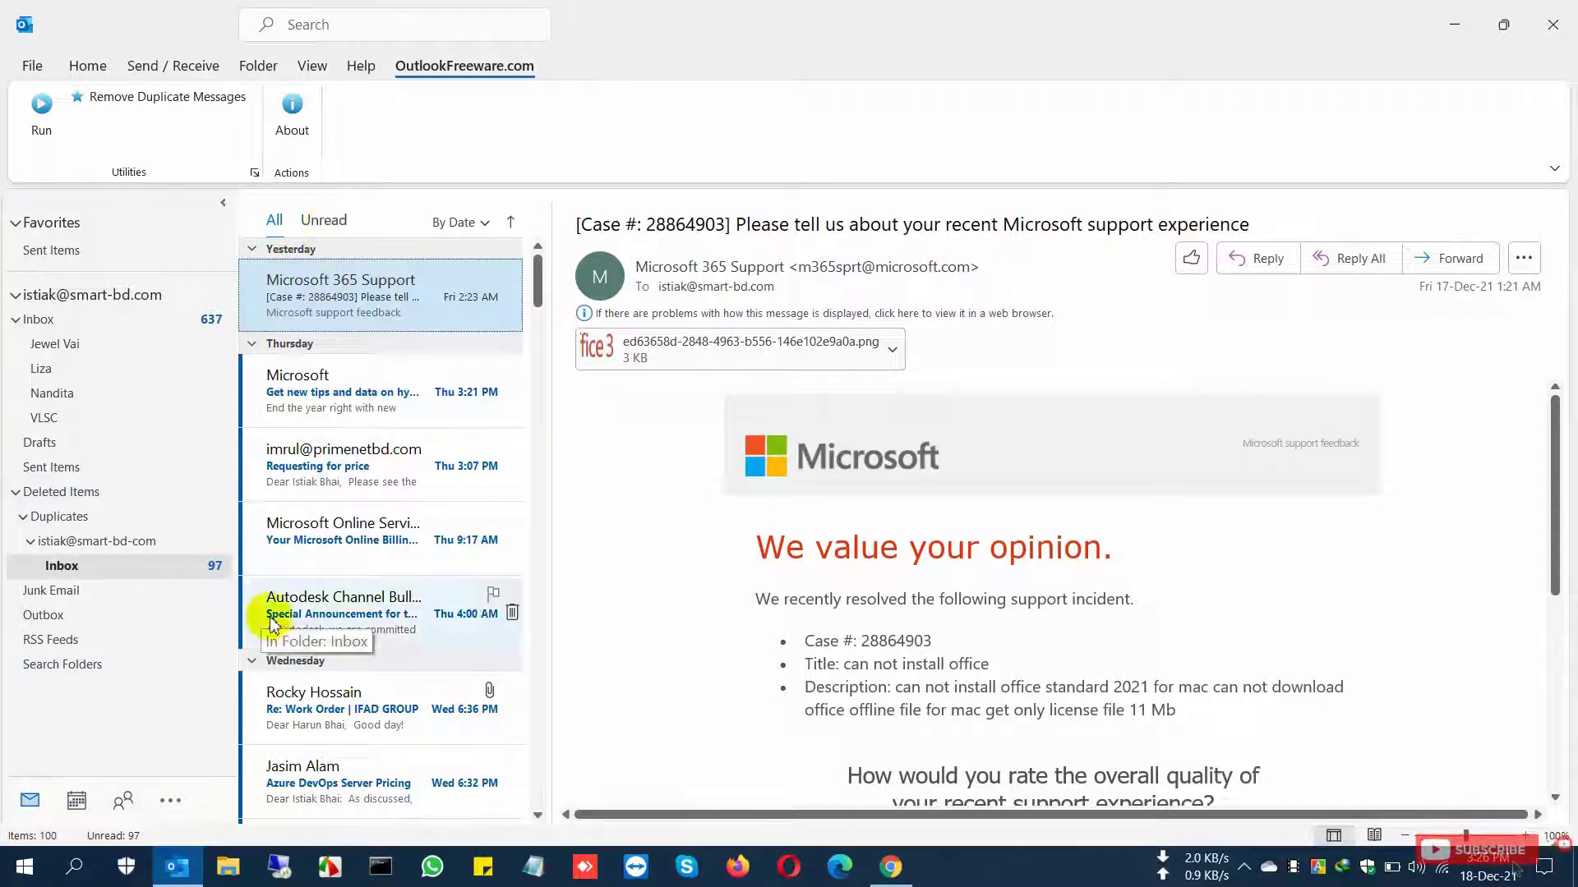
# Delete all 100 duplicate messages in that folder and return to the main Inbox.
pyautogui.click(351, 400)
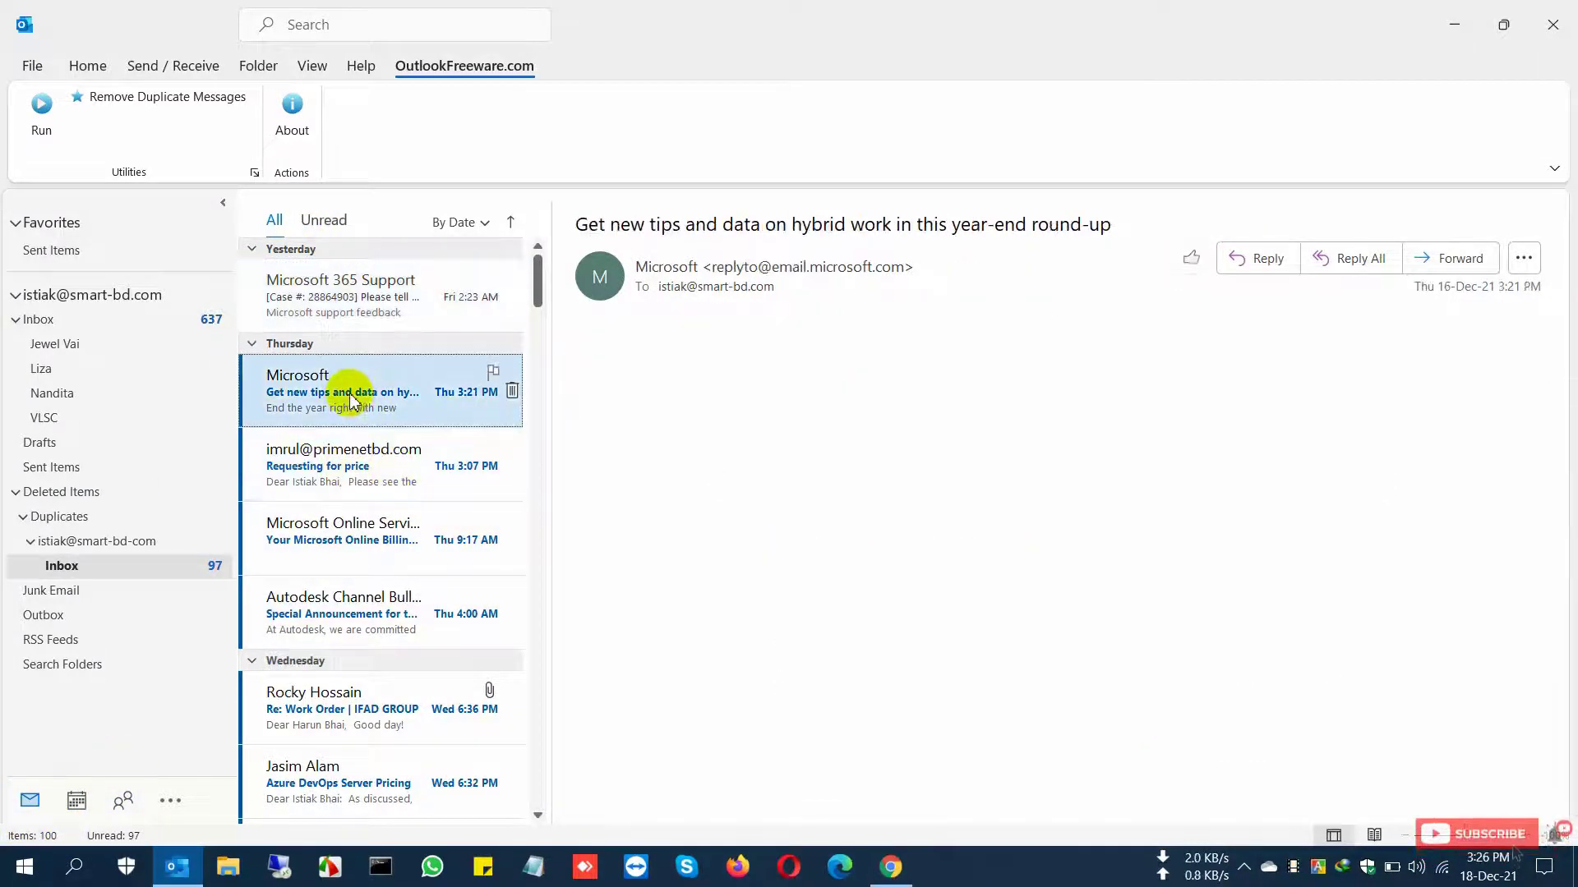
pyautogui.hotkey('ctrl', 'a')
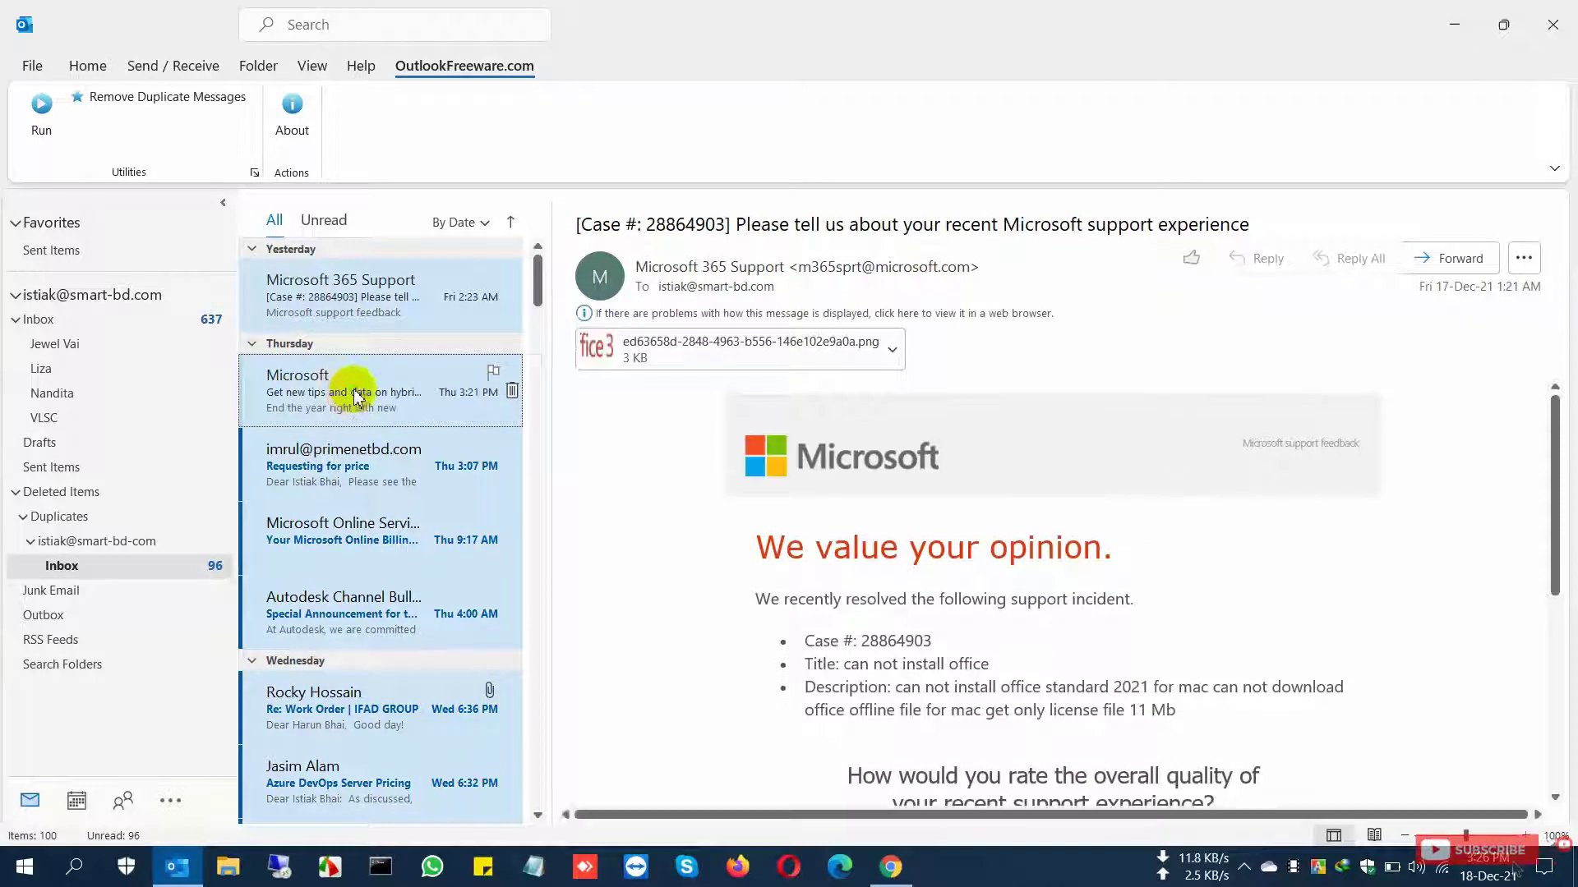
pyautogui.rightClick(357, 397)
pyautogui.click(419, 803)
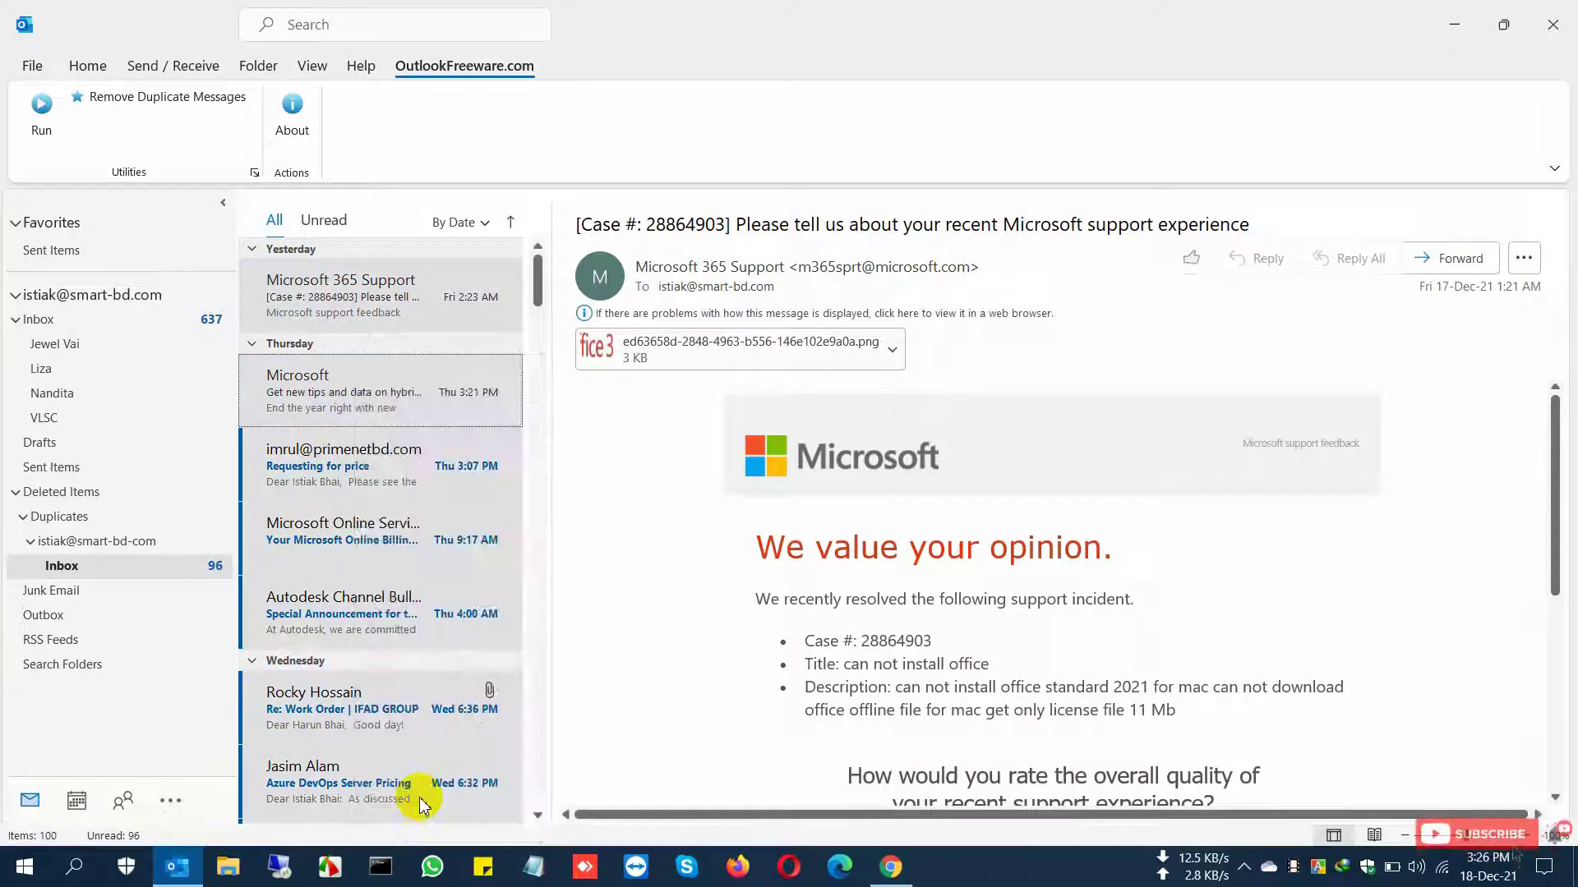
pyautogui.click(68, 324)
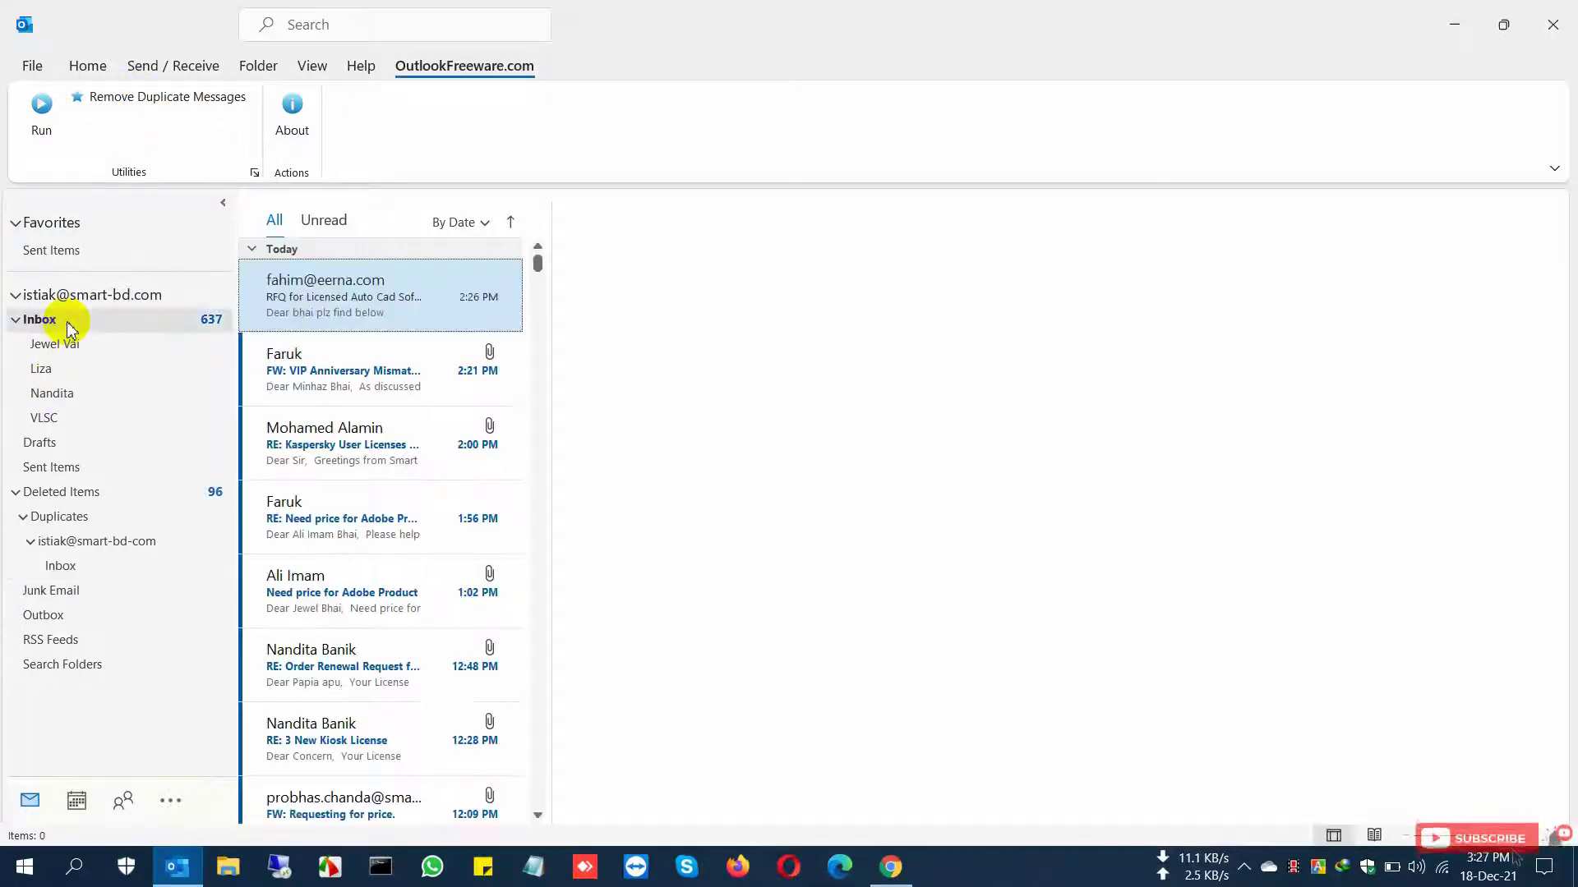
# Relaunch Remove Duplicate Messages and set the whole mailbox store as the search scope.
pyautogui.rightClick(140, 100)
pyautogui.click(146, 99)
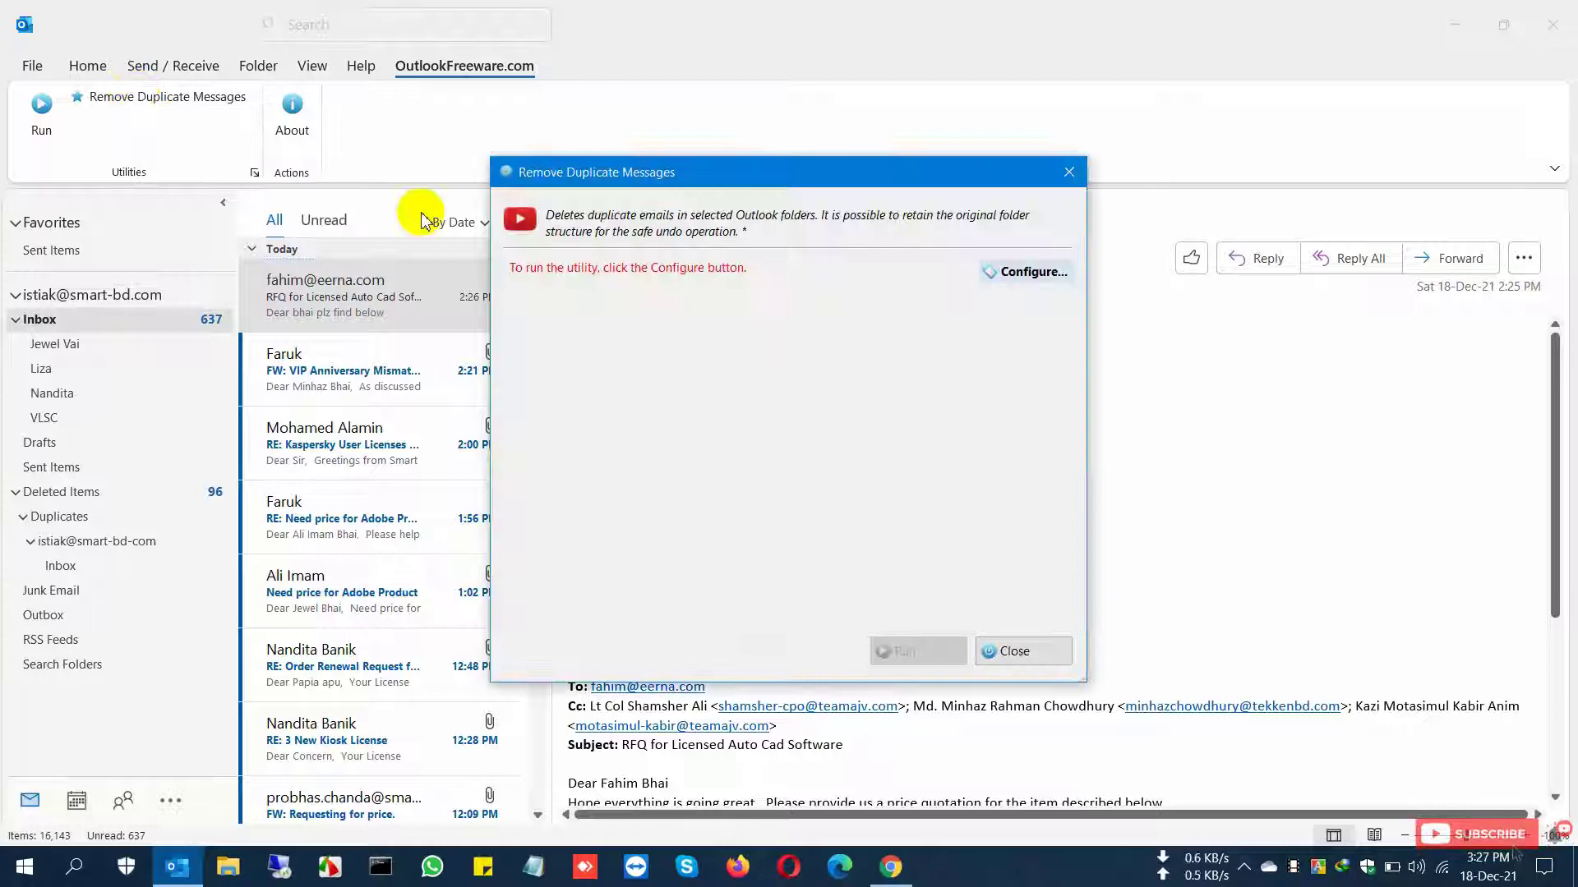
pyautogui.click(1032, 272)
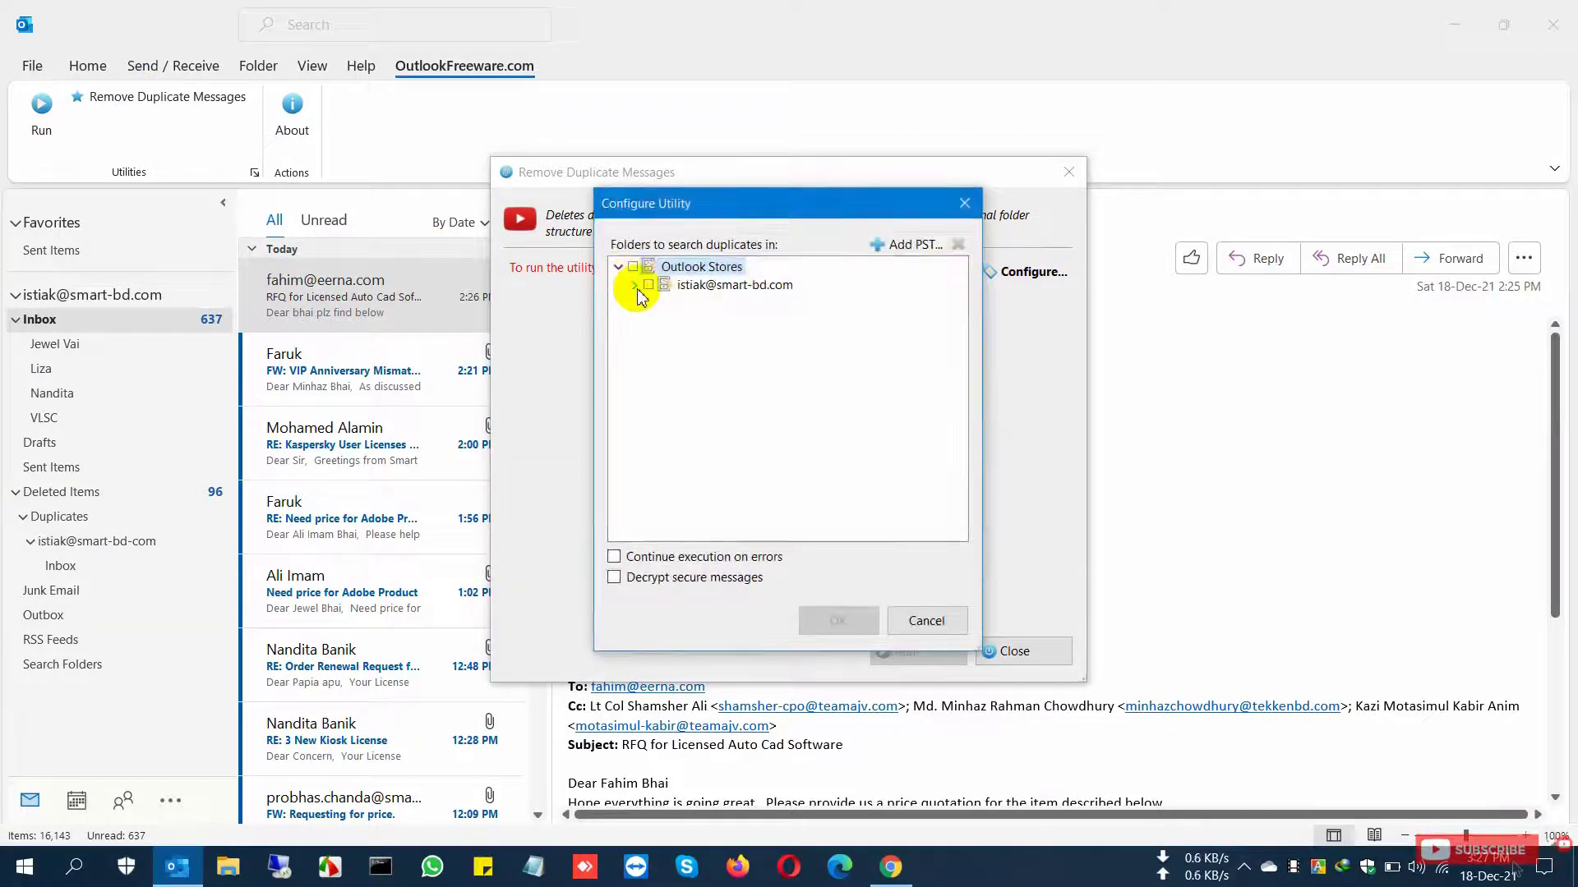
pyautogui.click(838, 621)
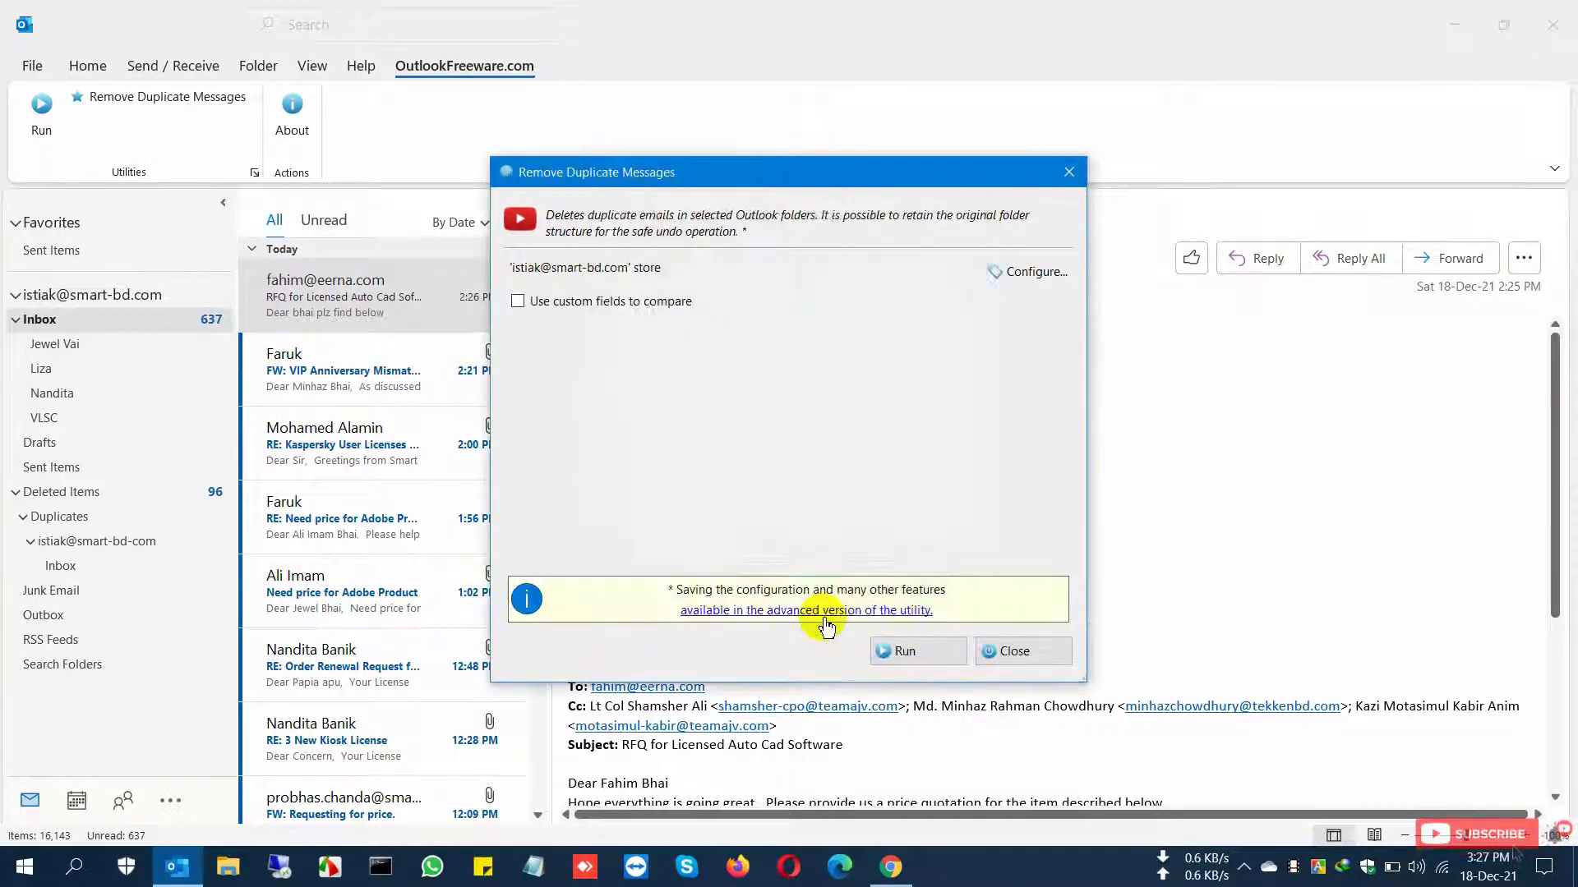
# Run the removal, decline the advanced version, and review the 100 moved duplicates before closing.
pyautogui.click(908, 653)
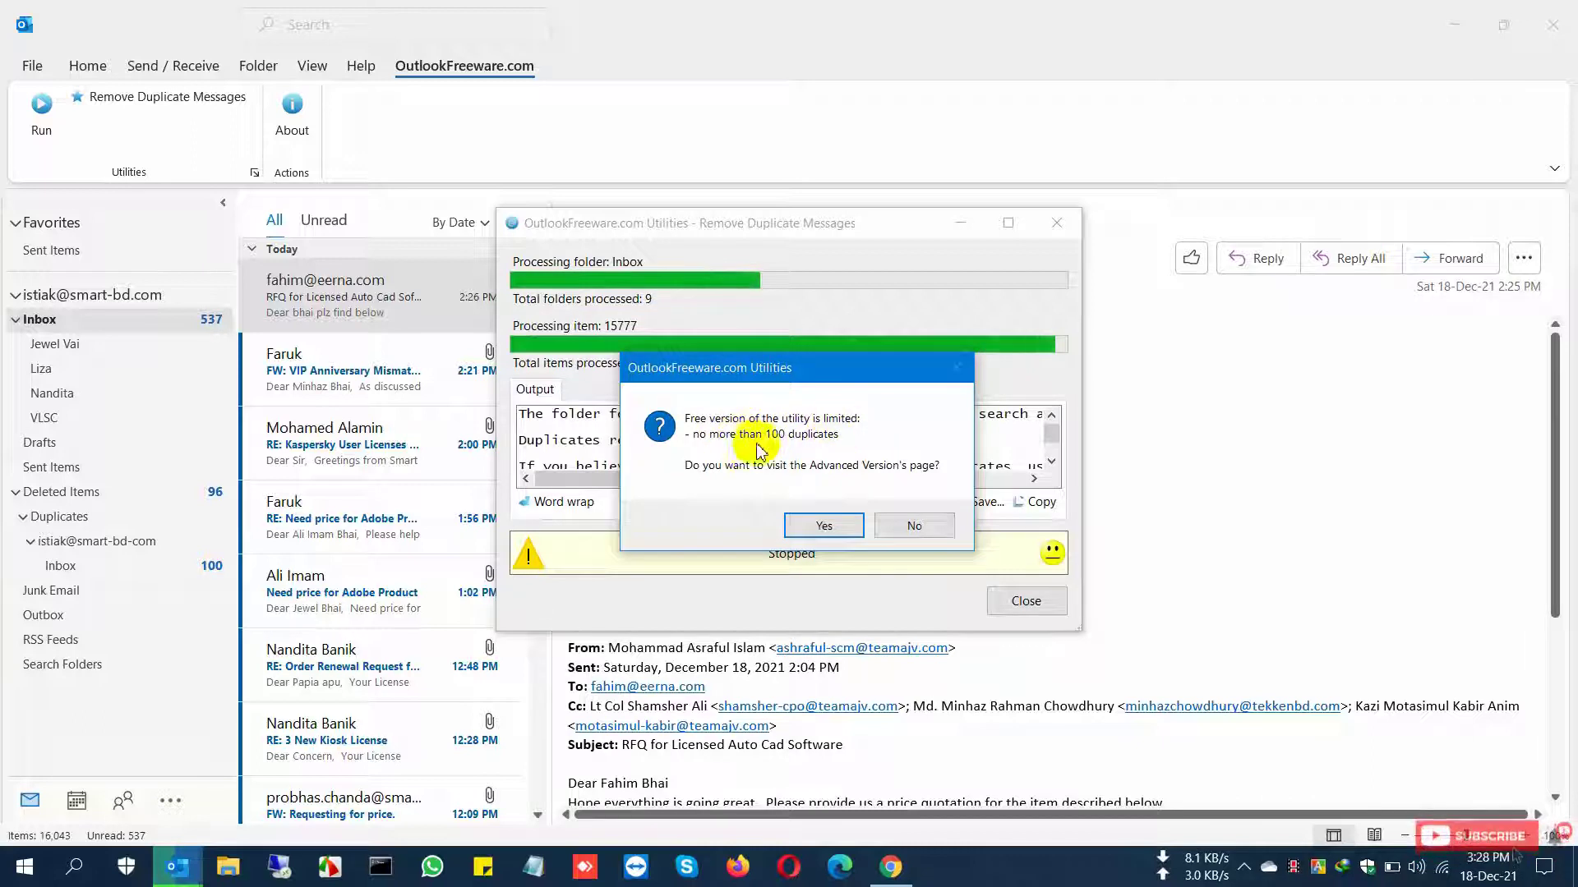
pyautogui.click(933, 527)
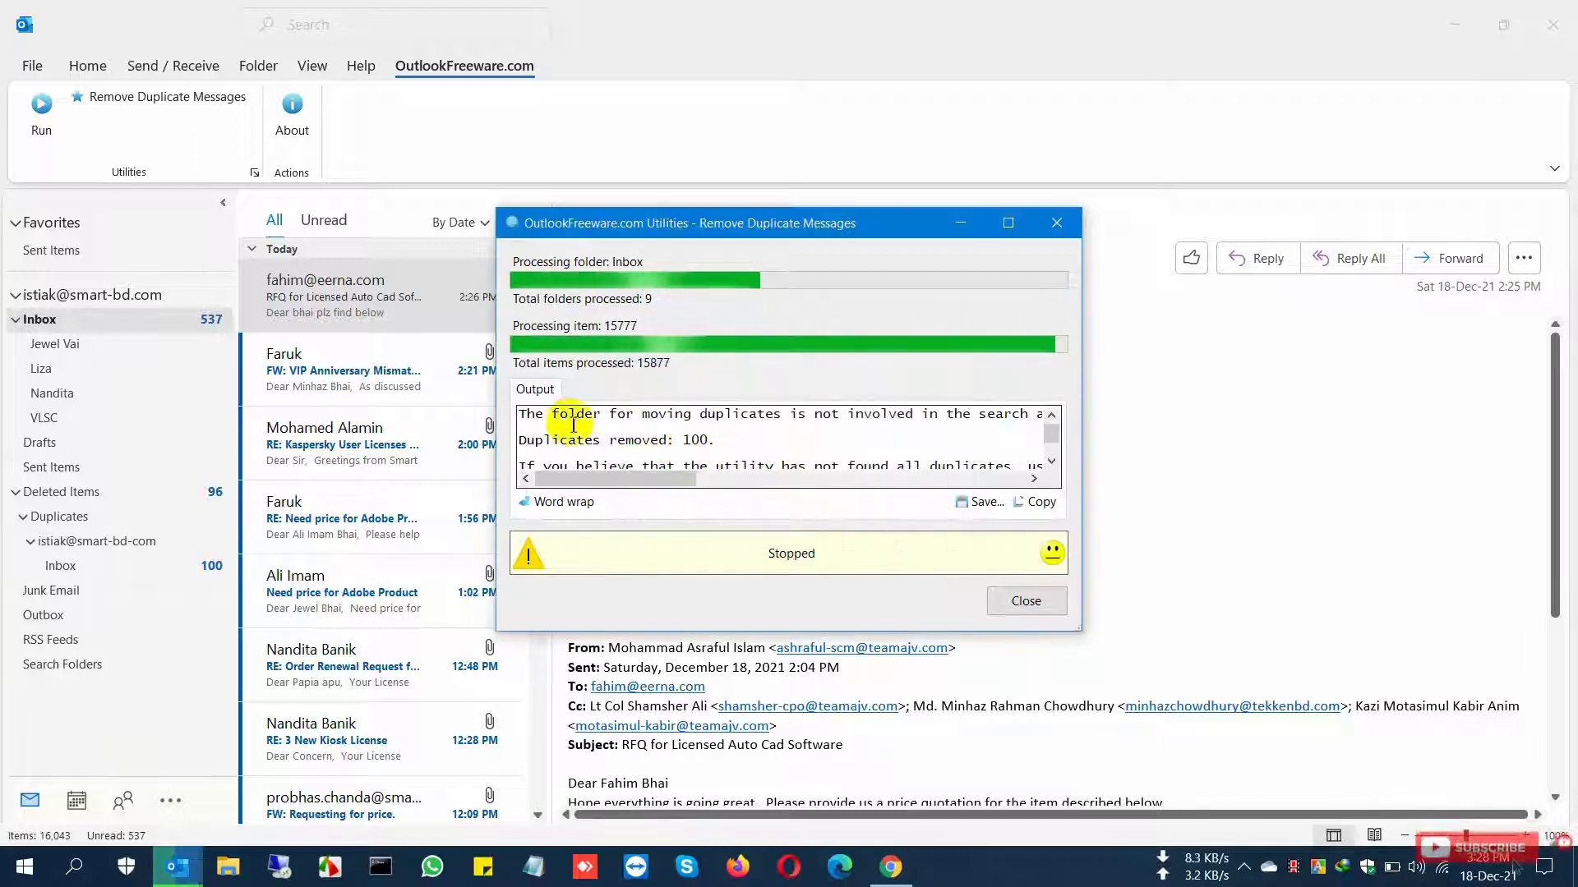
pyautogui.click(563, 498)
pyautogui.scroll(-2, 592, 444)
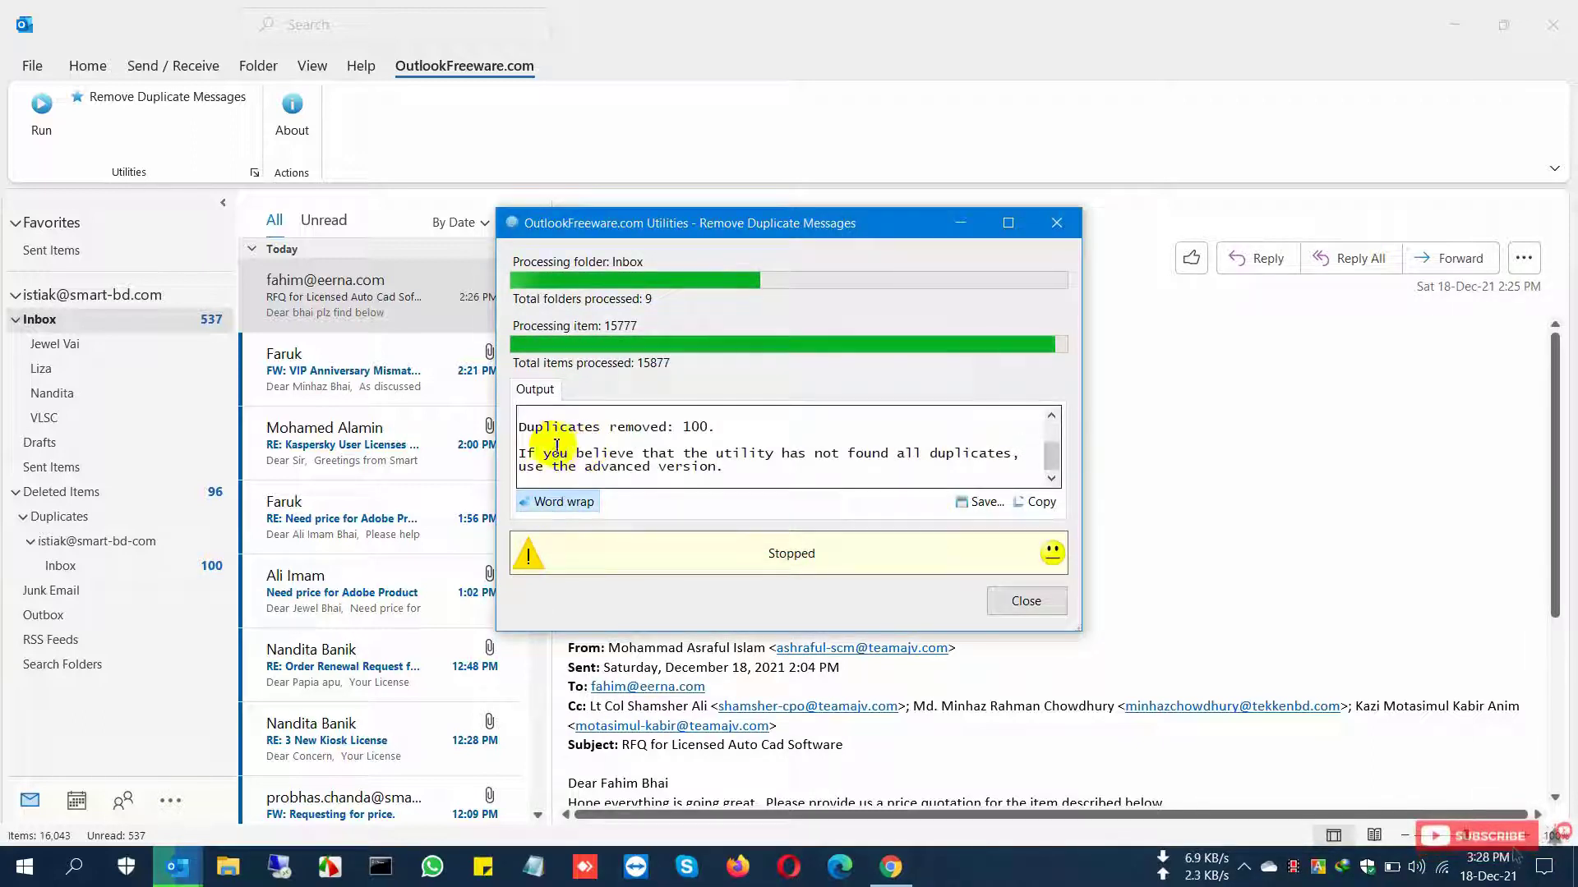
pyautogui.moveTo(527, 427); pyautogui.dragTo(735, 426)
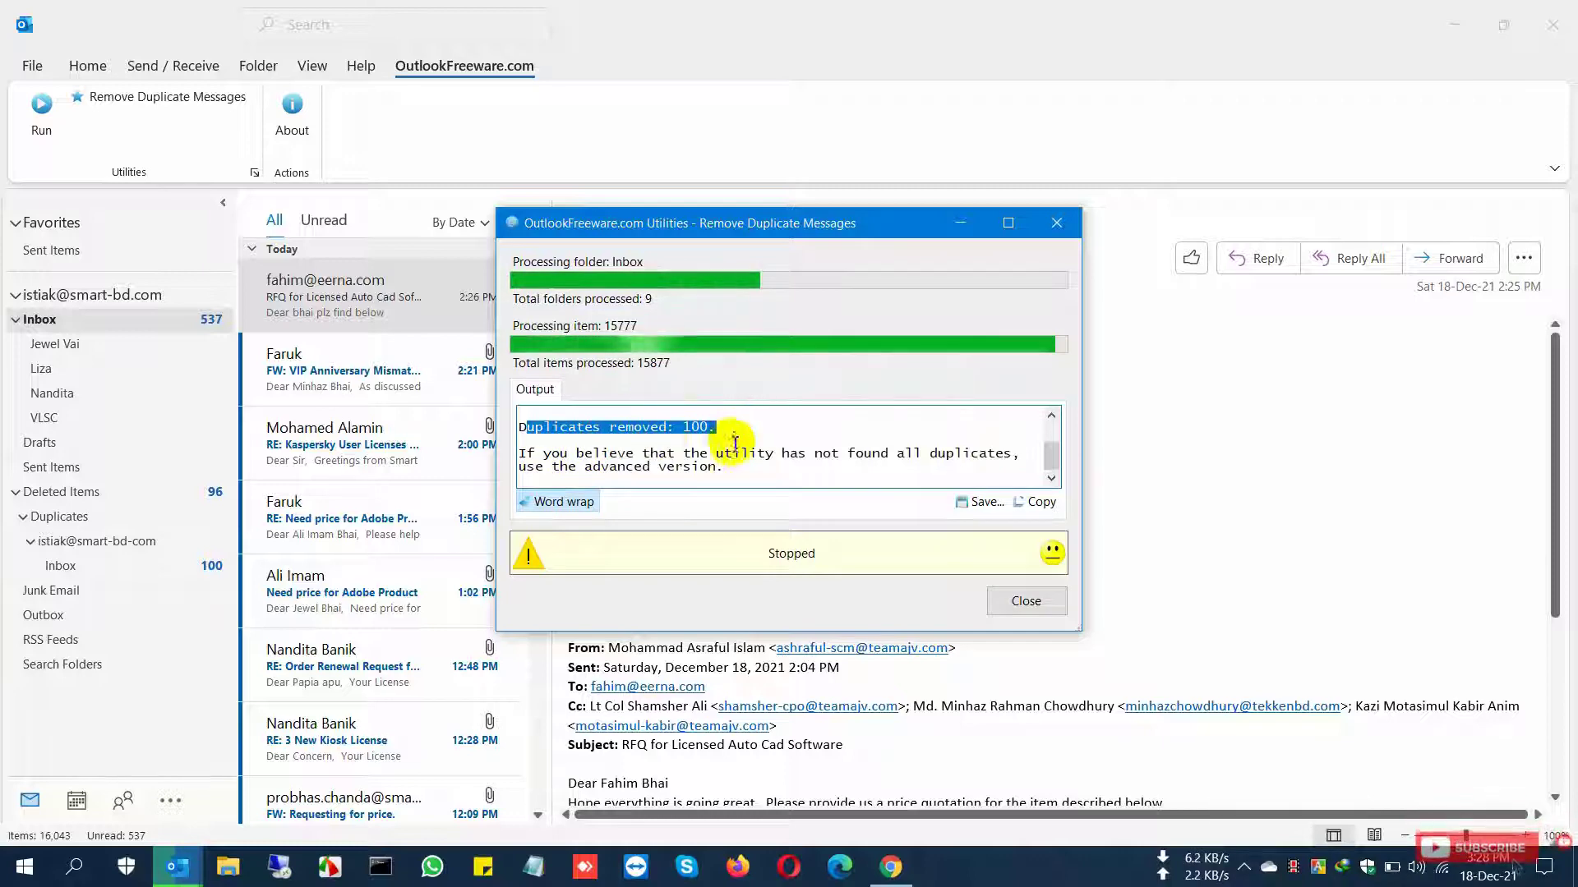
pyautogui.click(998, 599)
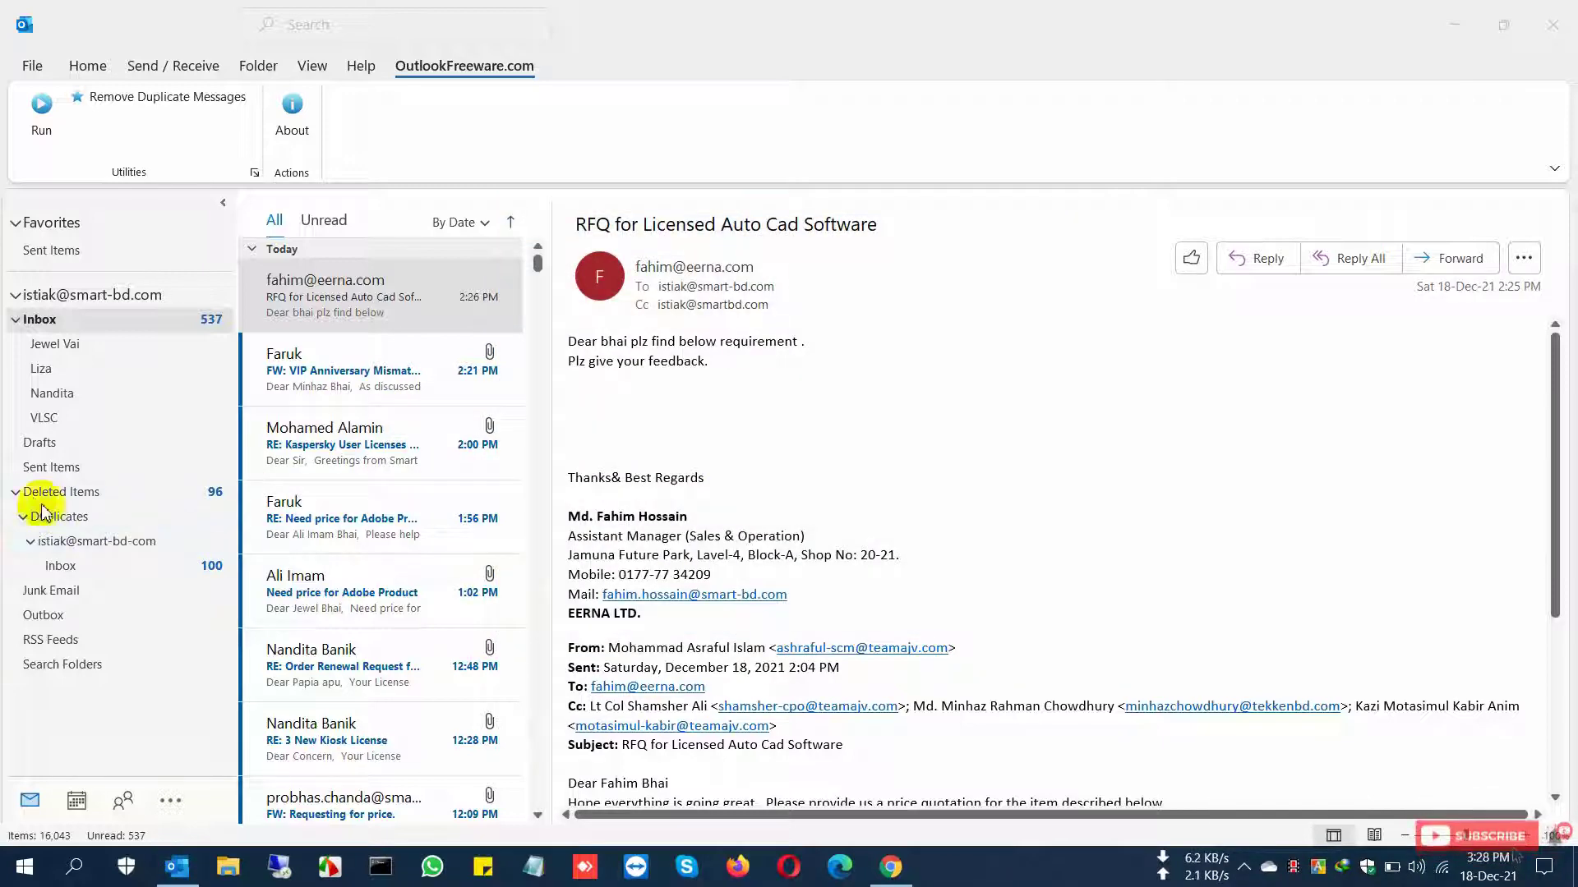
# Open the folder of 100 moved duplicates, then delete the Duplicates folder under Deleted Items.
pyautogui.click(17, 493)
pyautogui.click(16, 494)
pyautogui.click(23, 517)
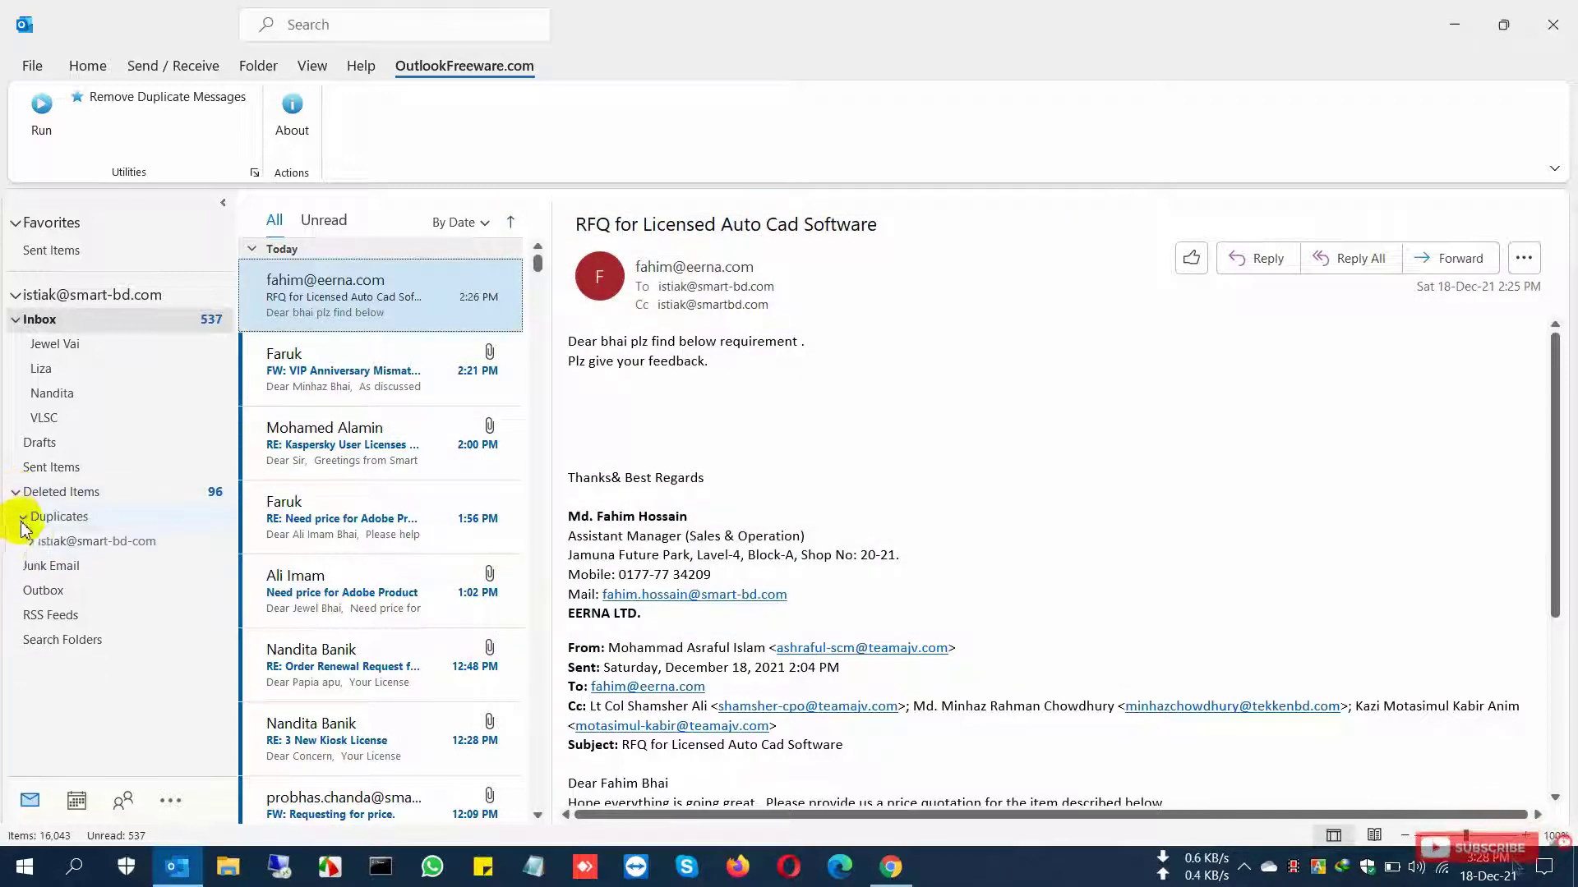
pyautogui.click(30, 542)
pyautogui.click(73, 569)
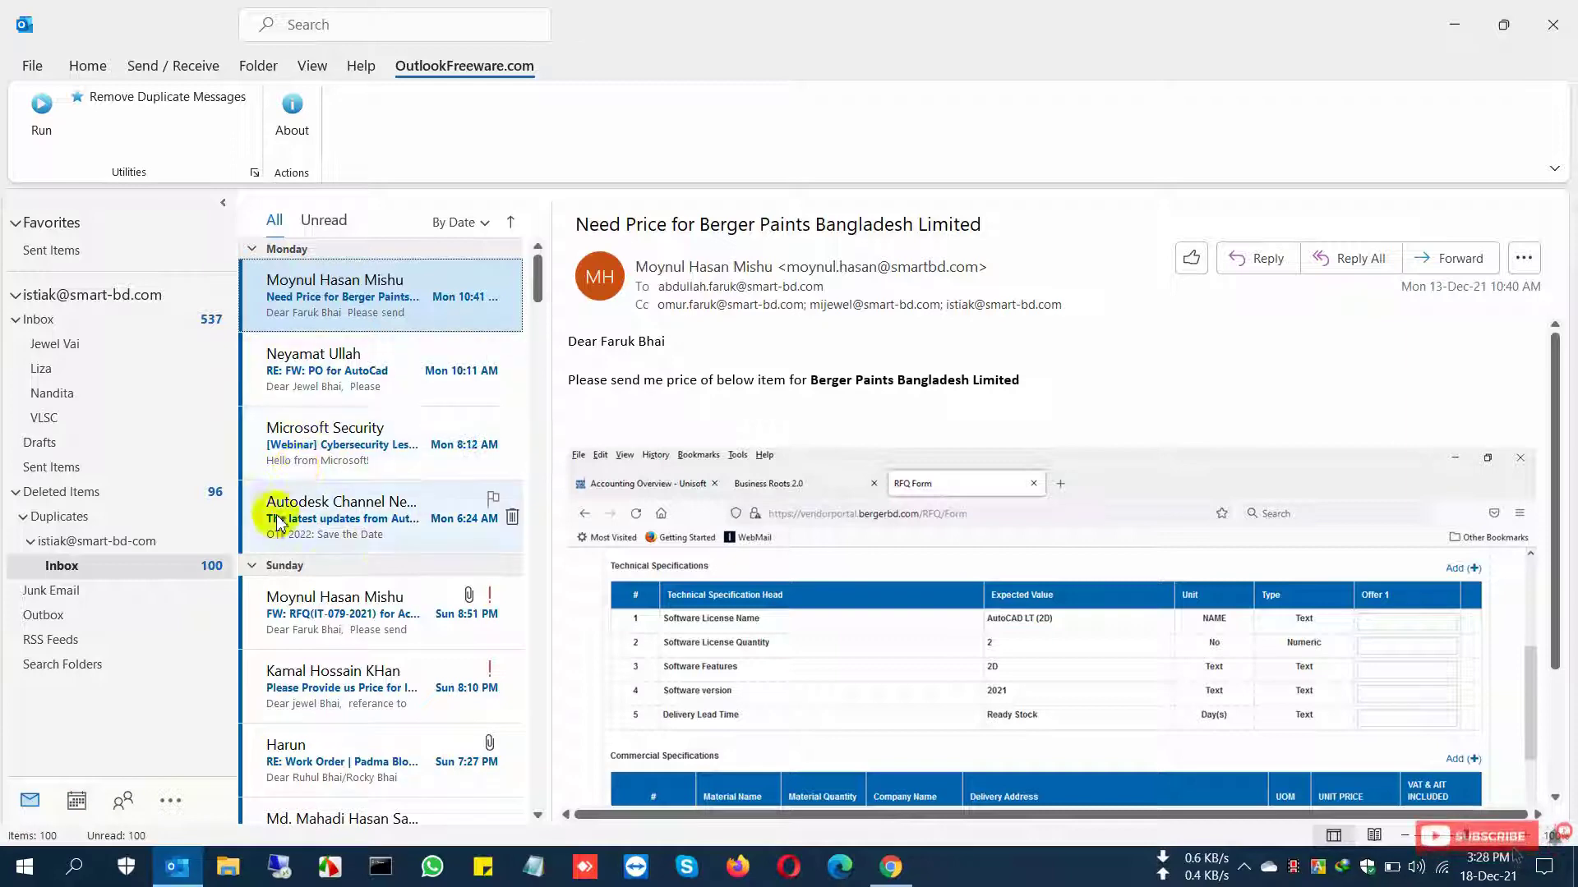
pyautogui.rightClick(49, 516)
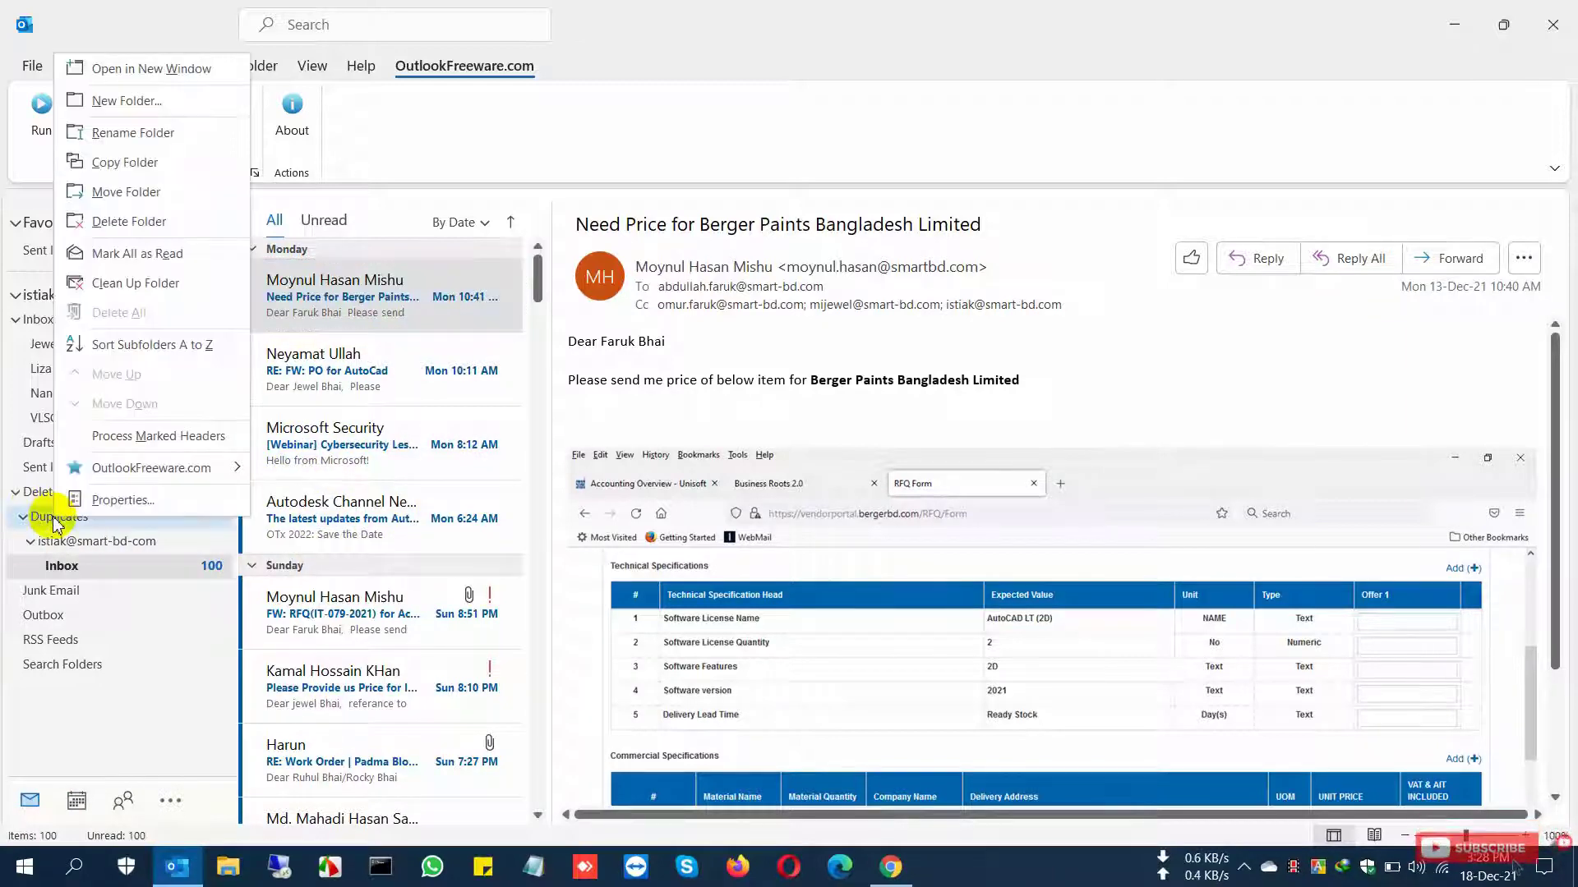
pyautogui.click(117, 223)
pyautogui.click(757, 493)
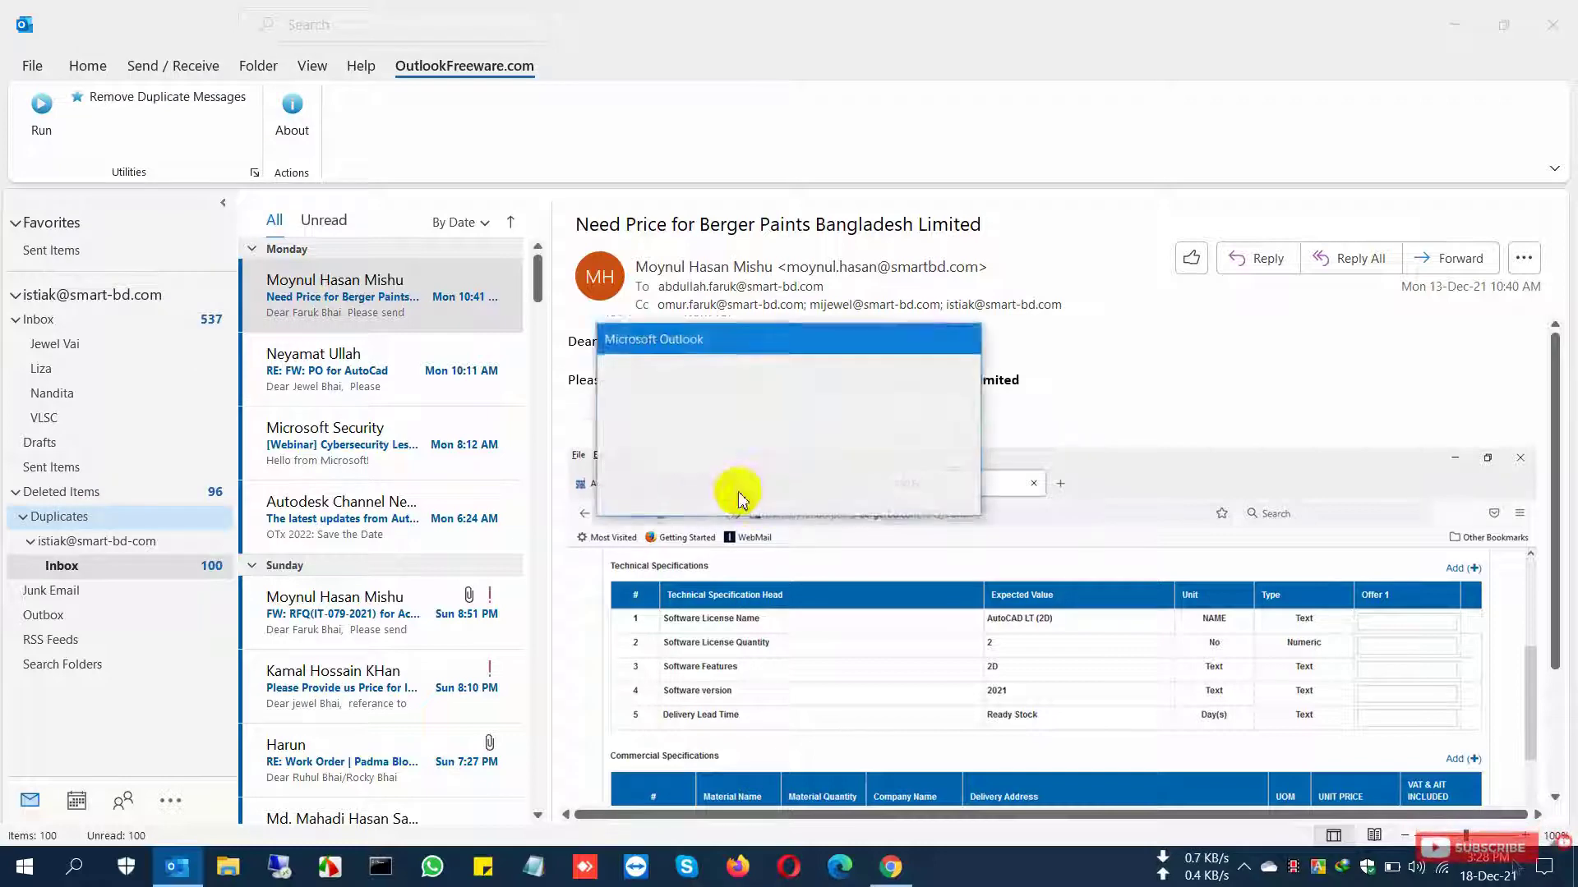
# Permanently delete every message in Deleted Items, then go back to the Inbox.
pyautogui.click(114, 496)
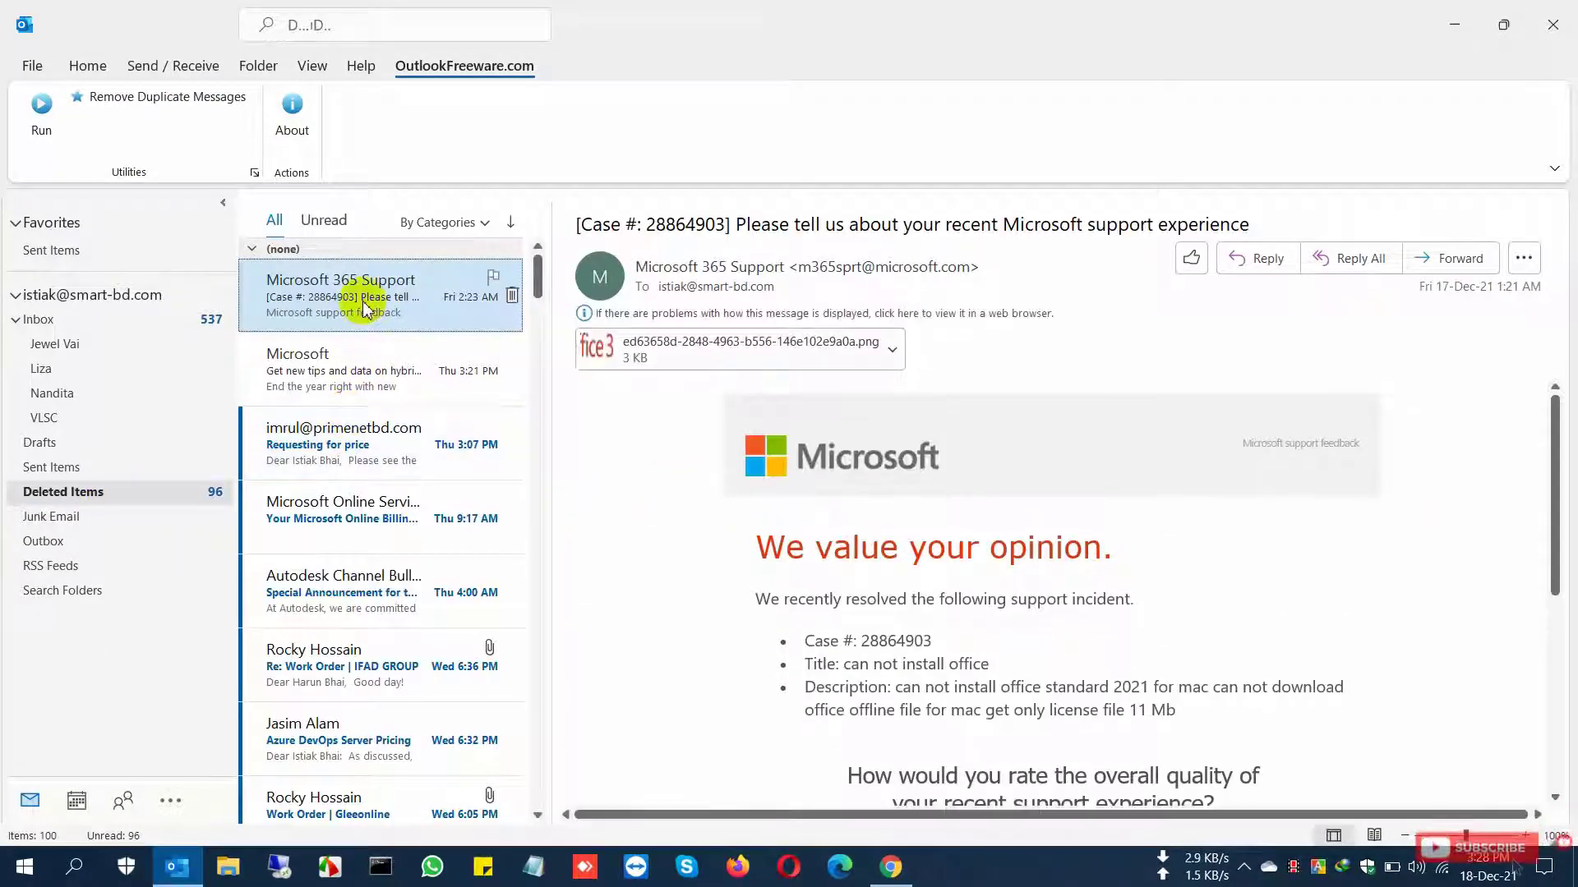
pyautogui.hotkey('ctrl', 'a')
pyautogui.rightClick(336, 300)
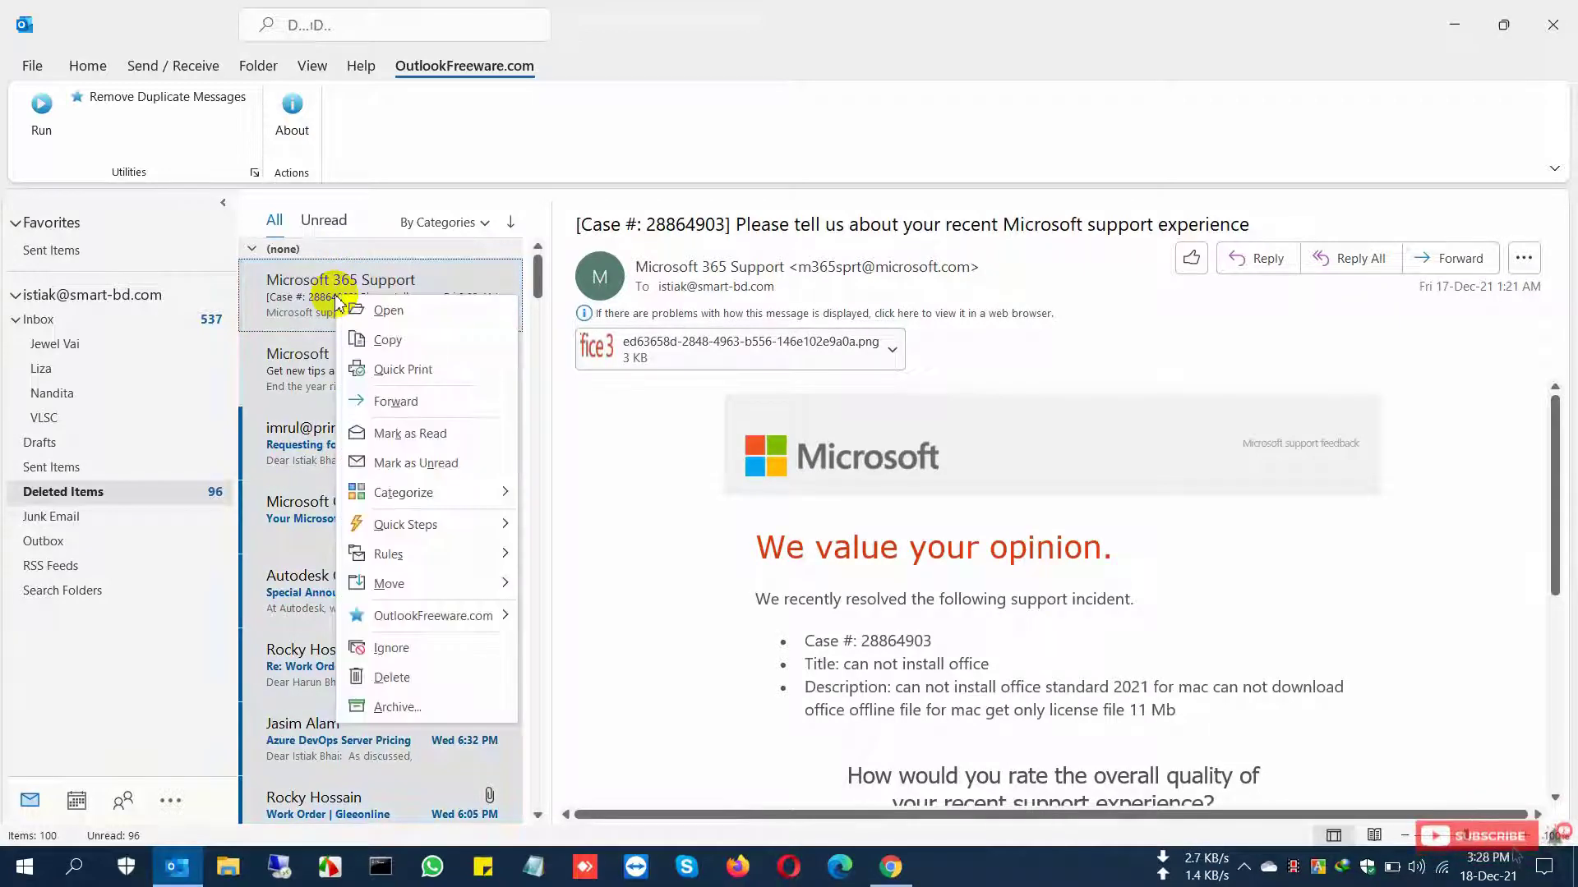
pyautogui.click(392, 679)
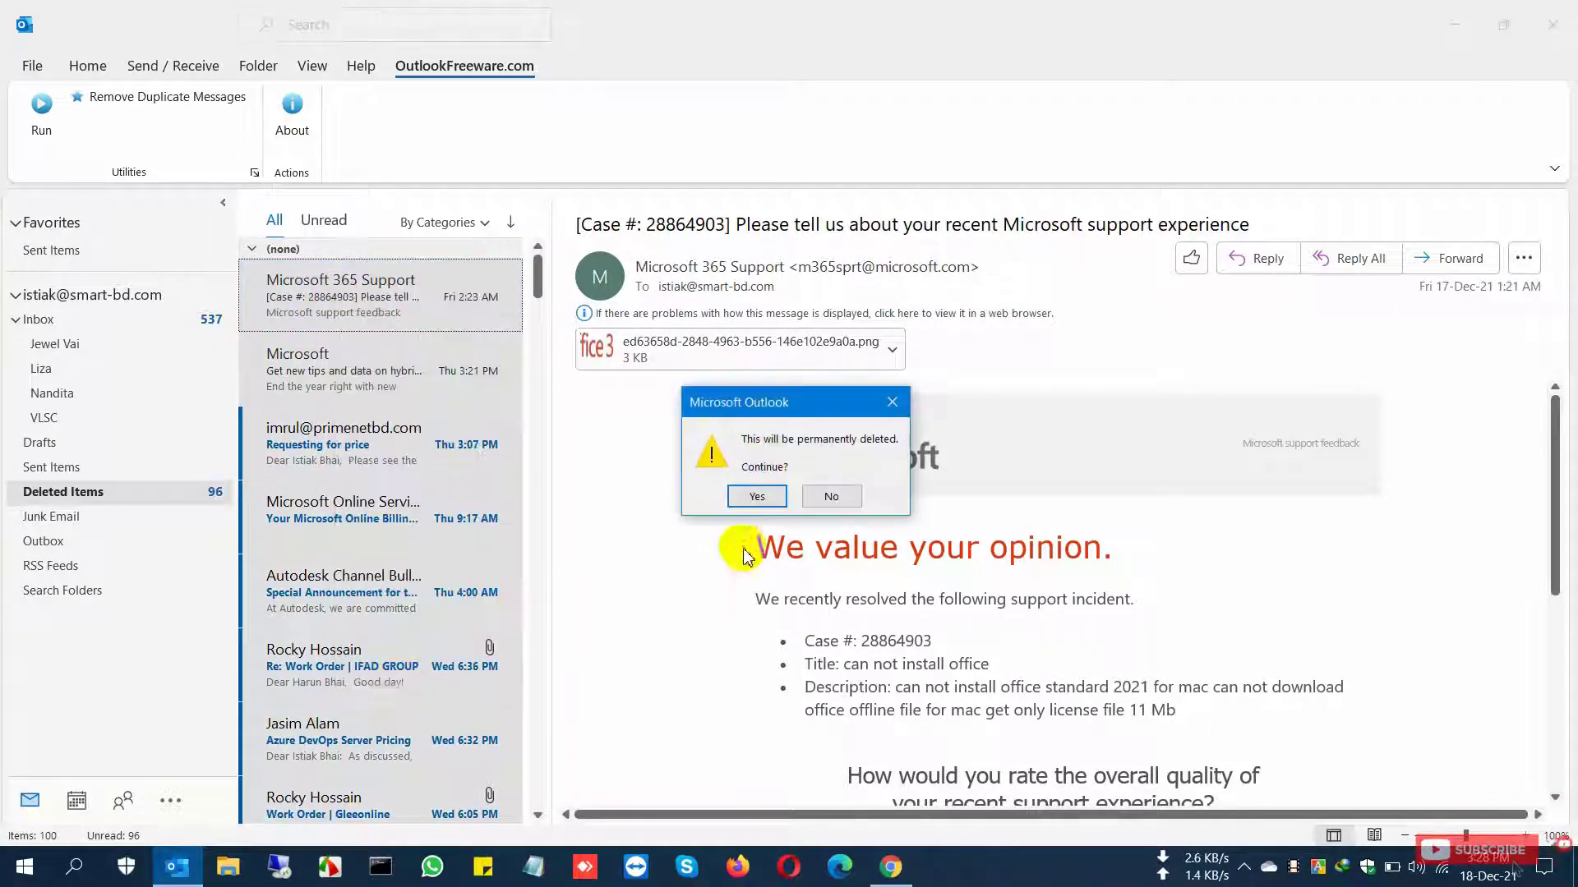
pyautogui.click(756, 498)
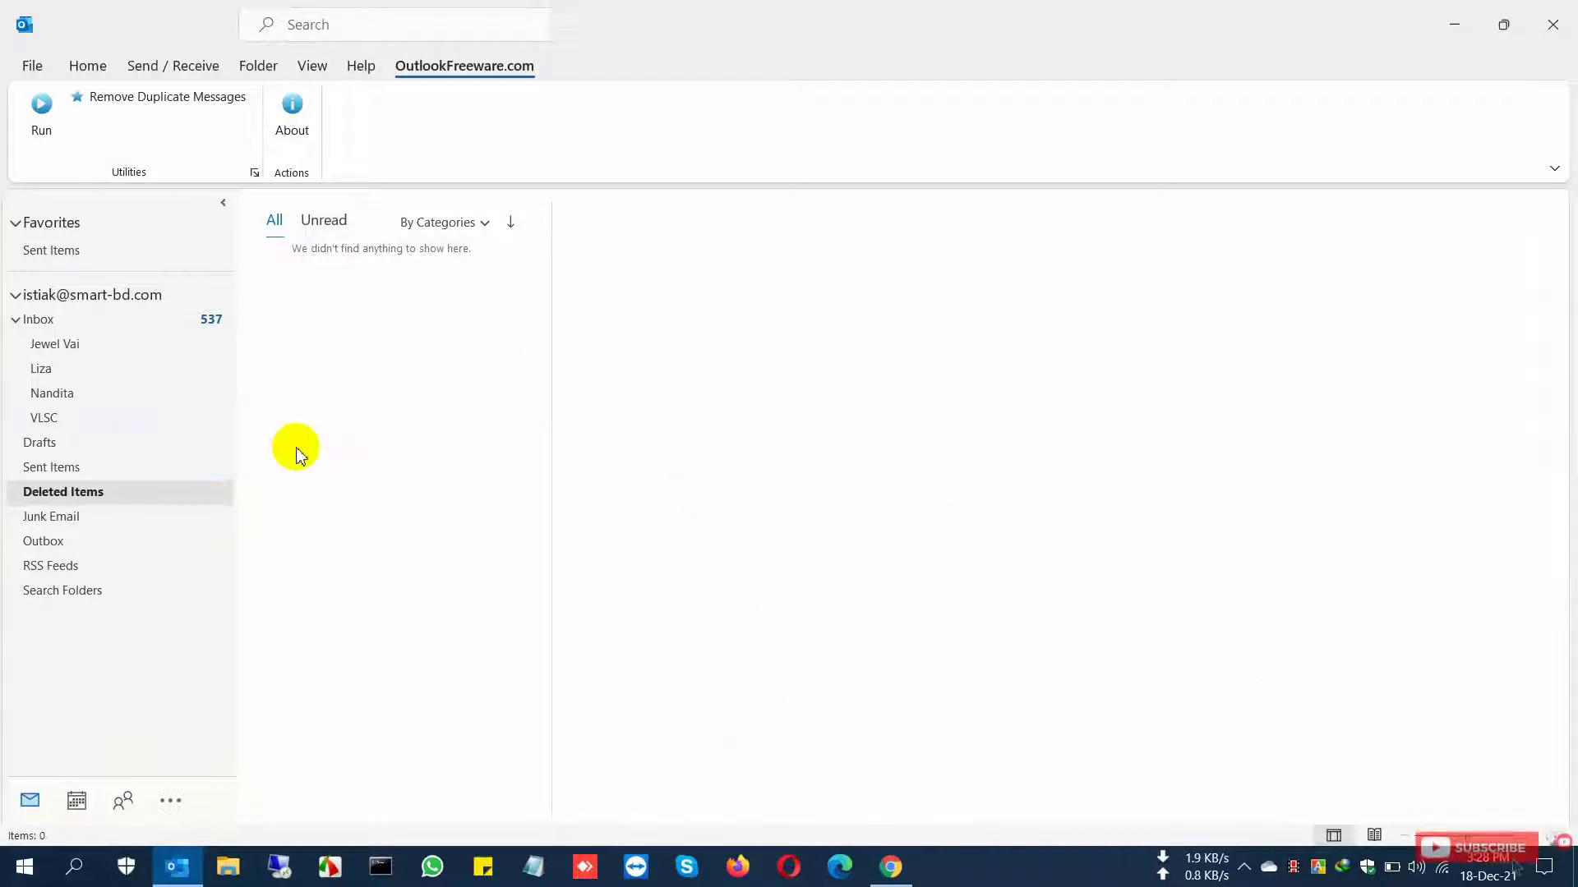
pyautogui.click(121, 326)
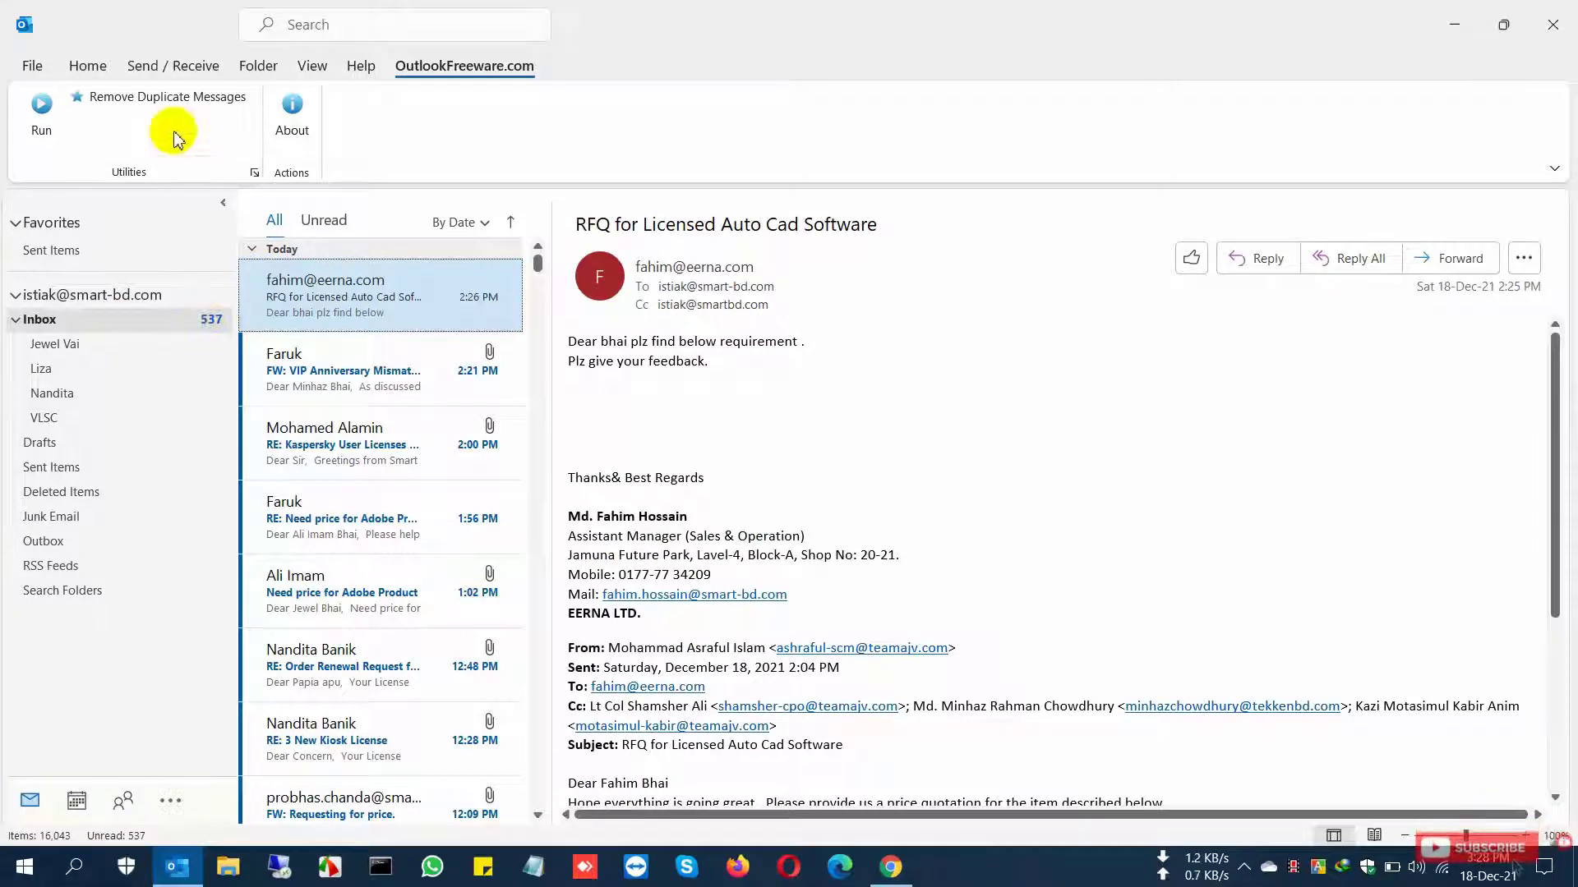
# Rerun Remove Duplicate Messages with the whole mailbox store as scope, processing 15827 items.
pyautogui.click(149, 97)
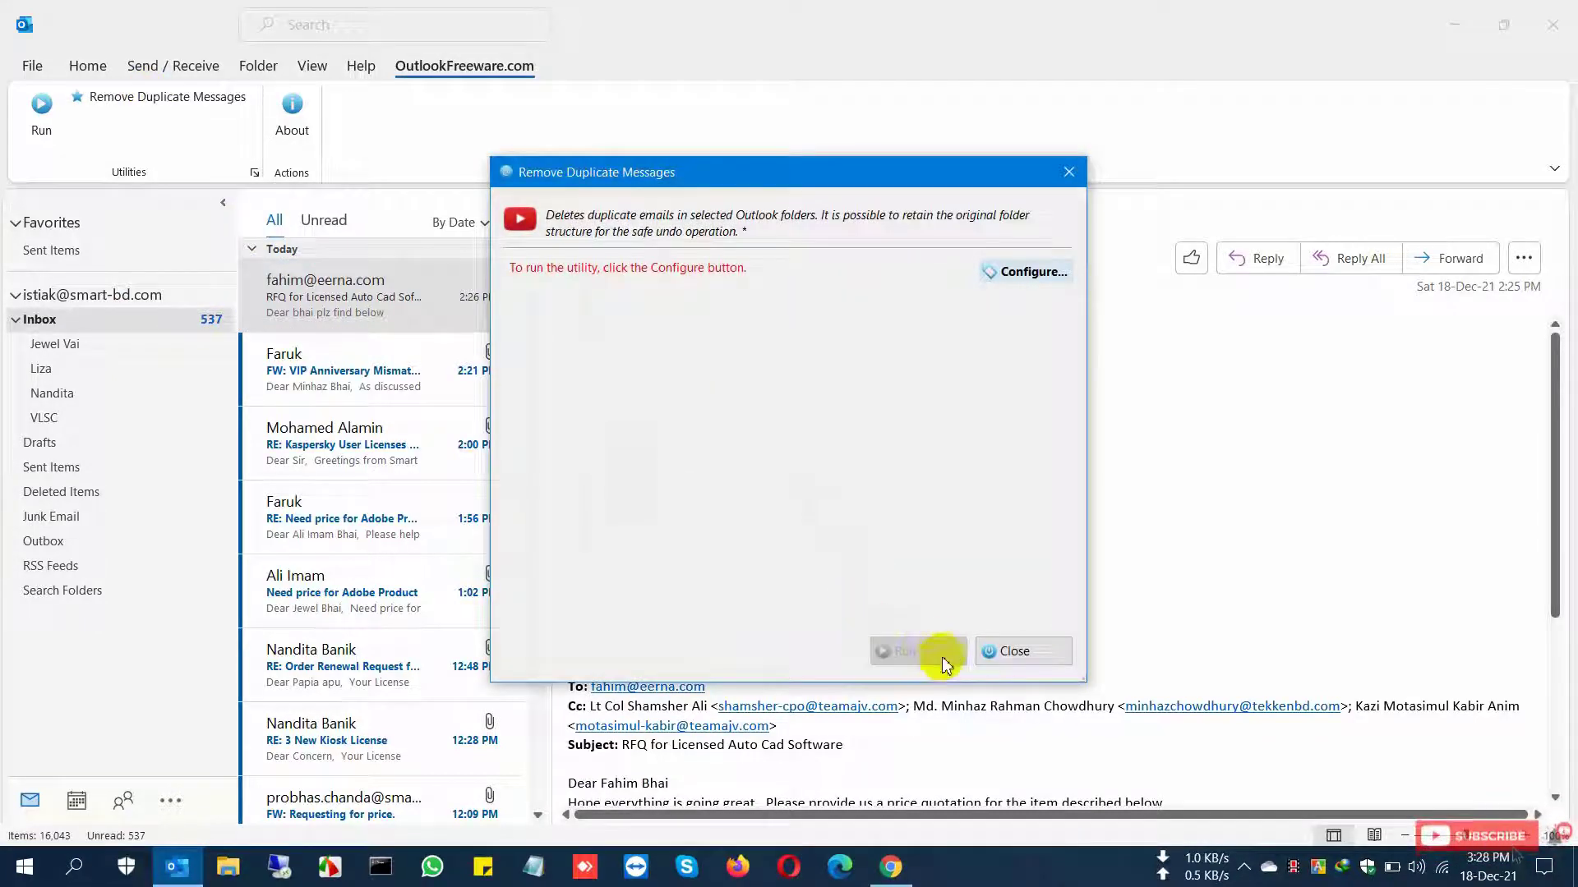
pyautogui.click(1017, 276)
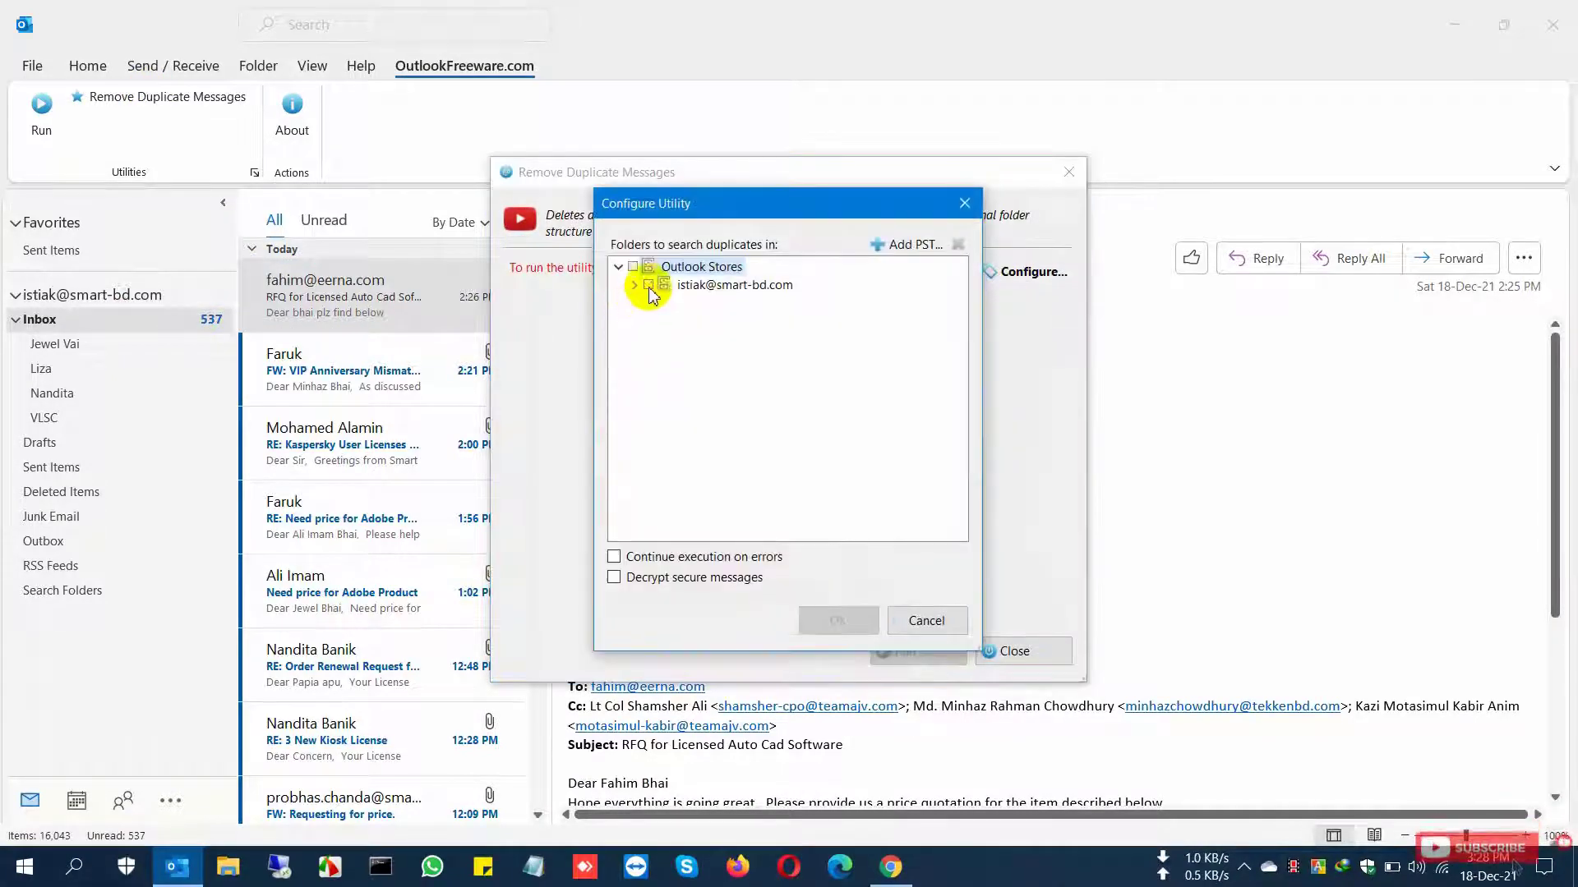
pyautogui.click(648, 287)
pyautogui.click(836, 619)
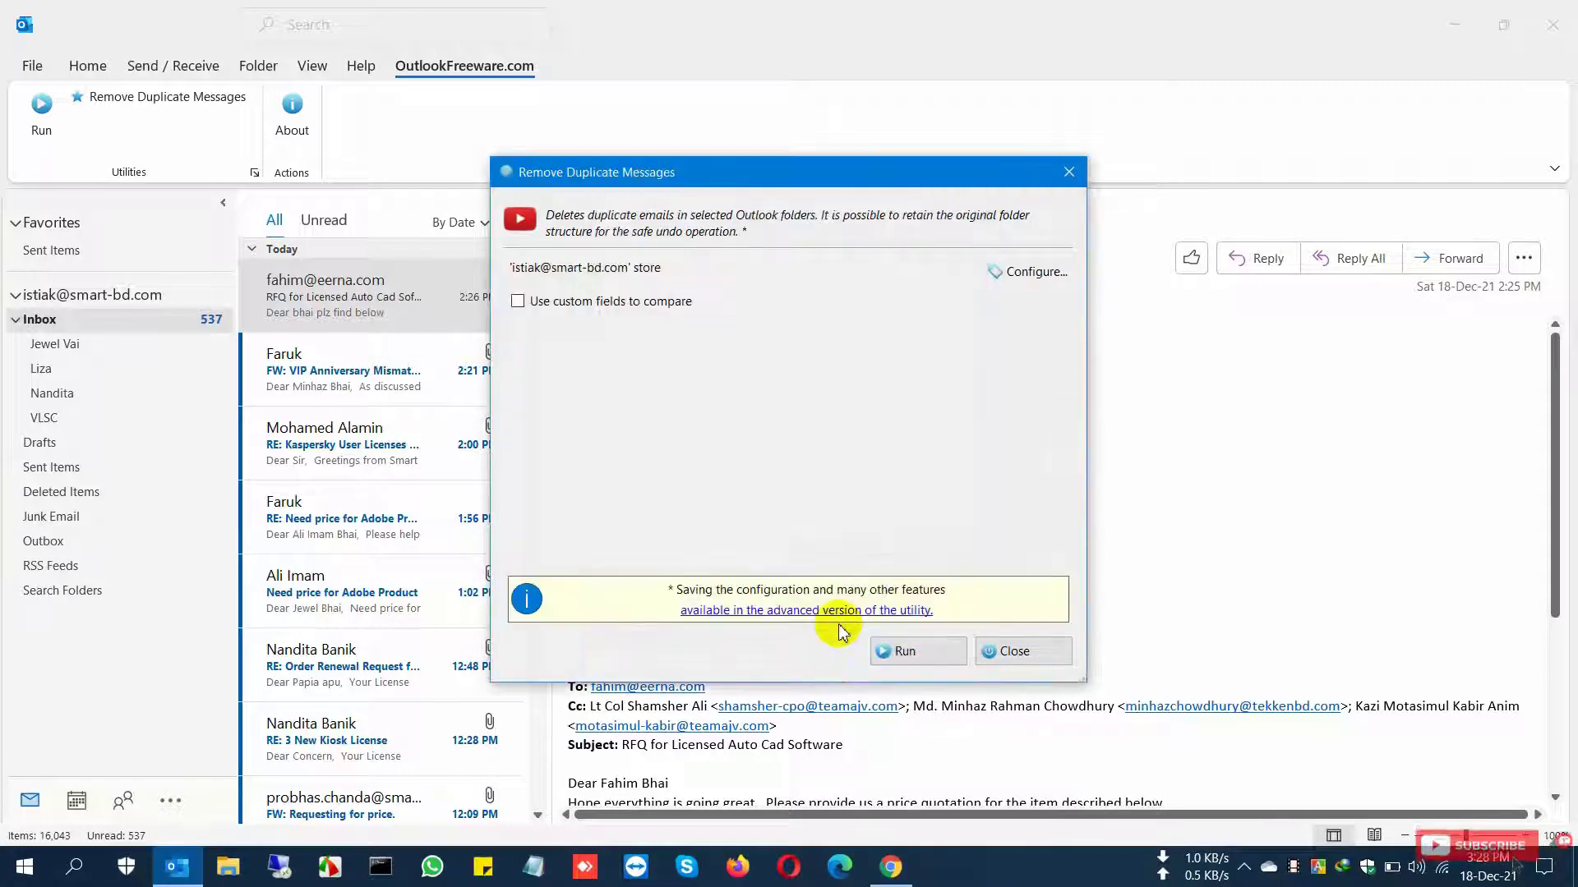
pyautogui.click(887, 652)
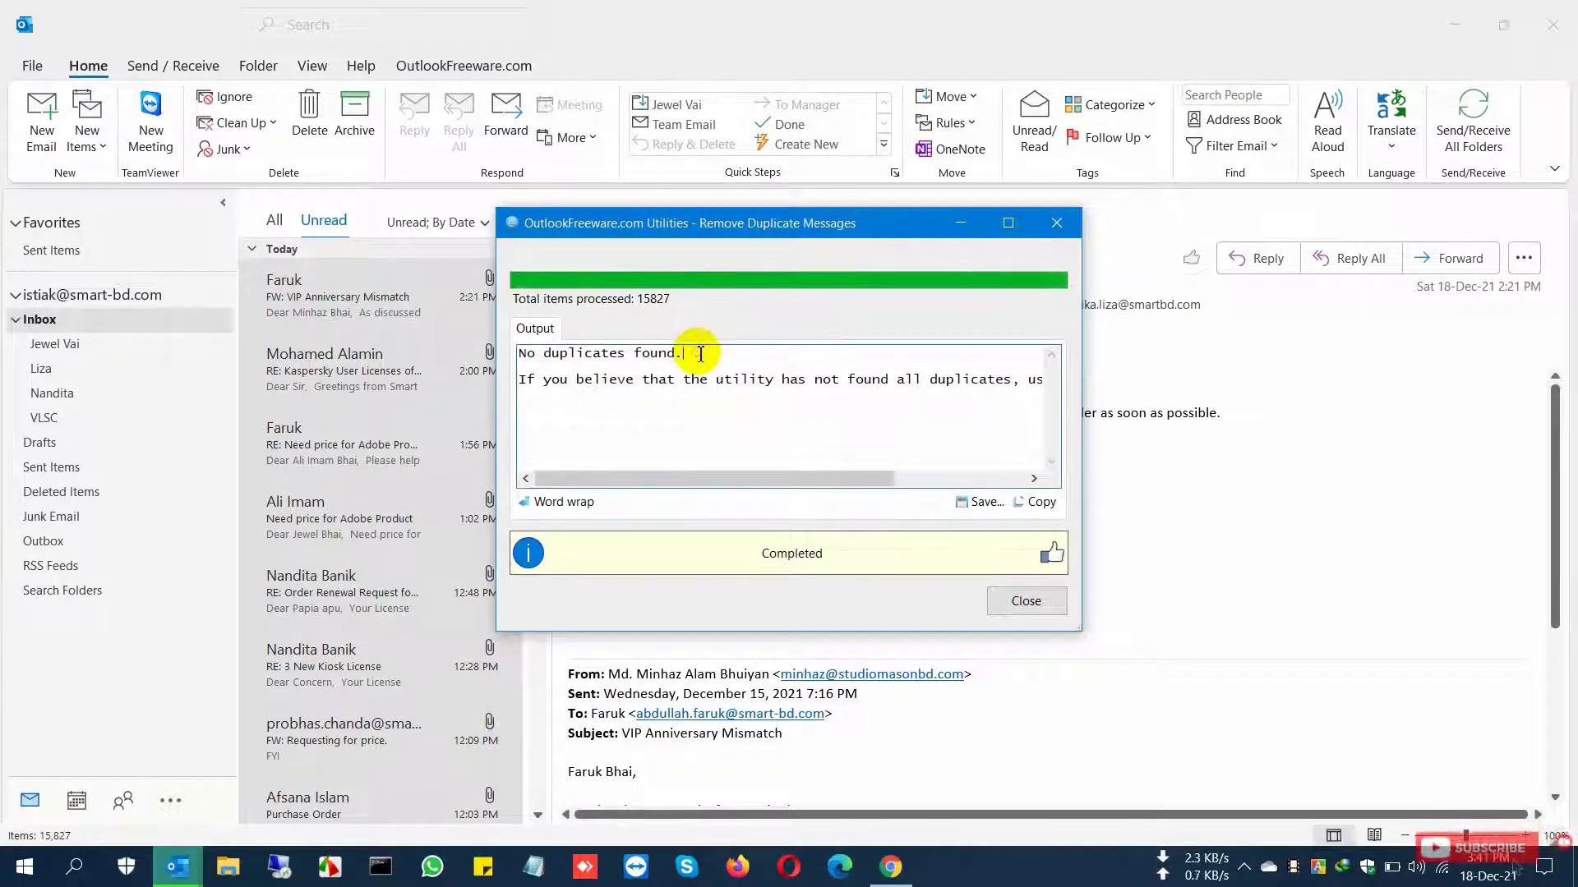
# Highlight the 'No duplicates found.' result in the Output box, then close the utility window.
pyautogui.moveTo(695, 353); pyautogui.dragTo(626, 355)
pyautogui.moveTo(525, 353); pyautogui.dragTo(695, 357)
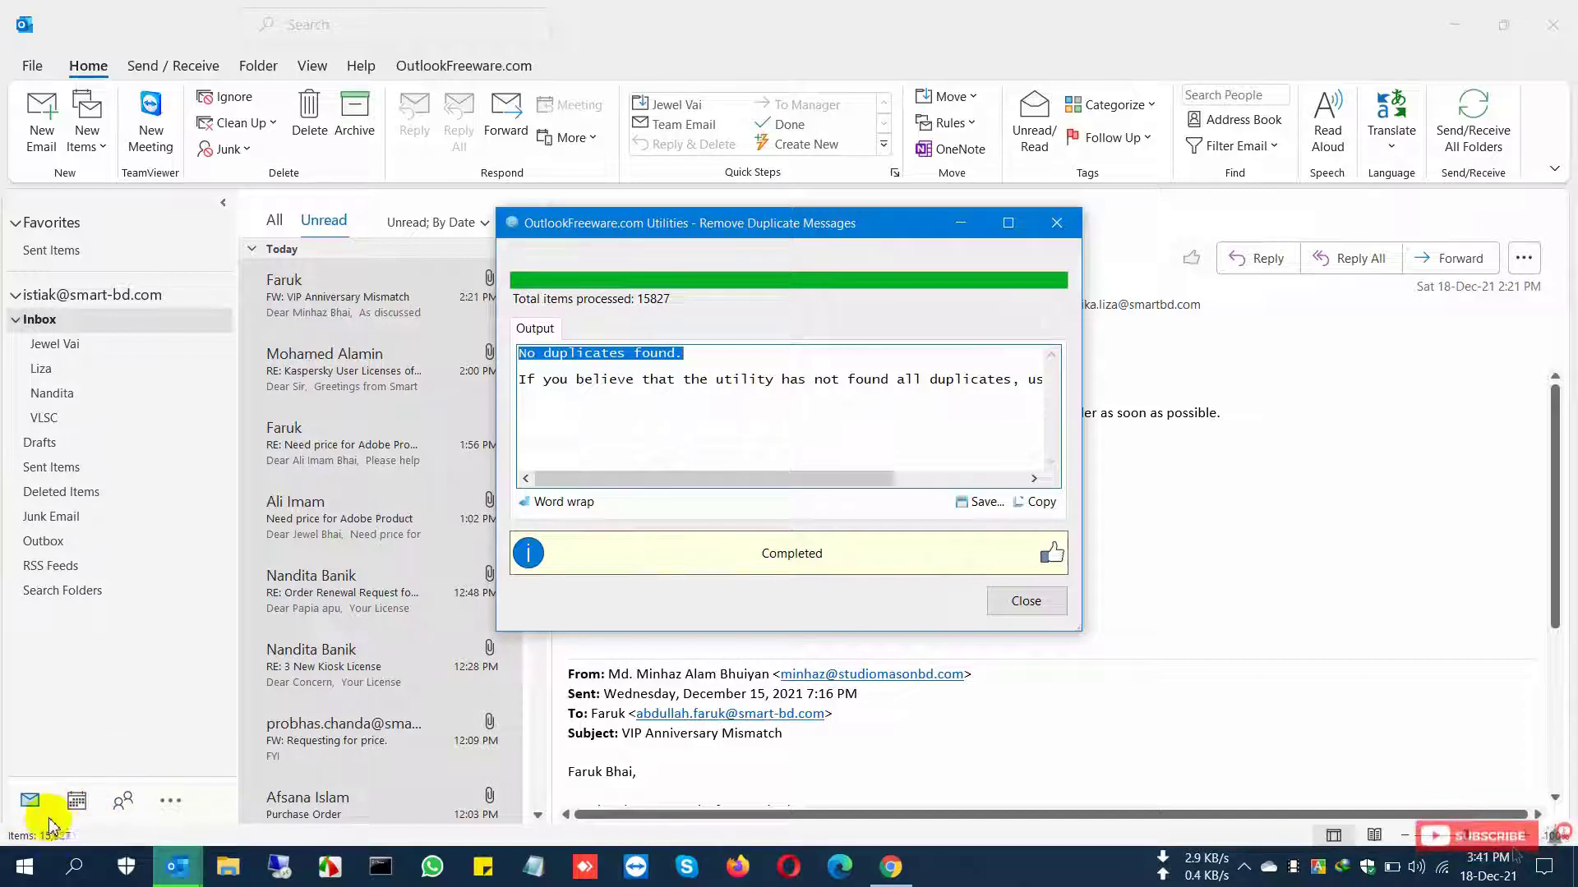
pyautogui.click(696, 355)
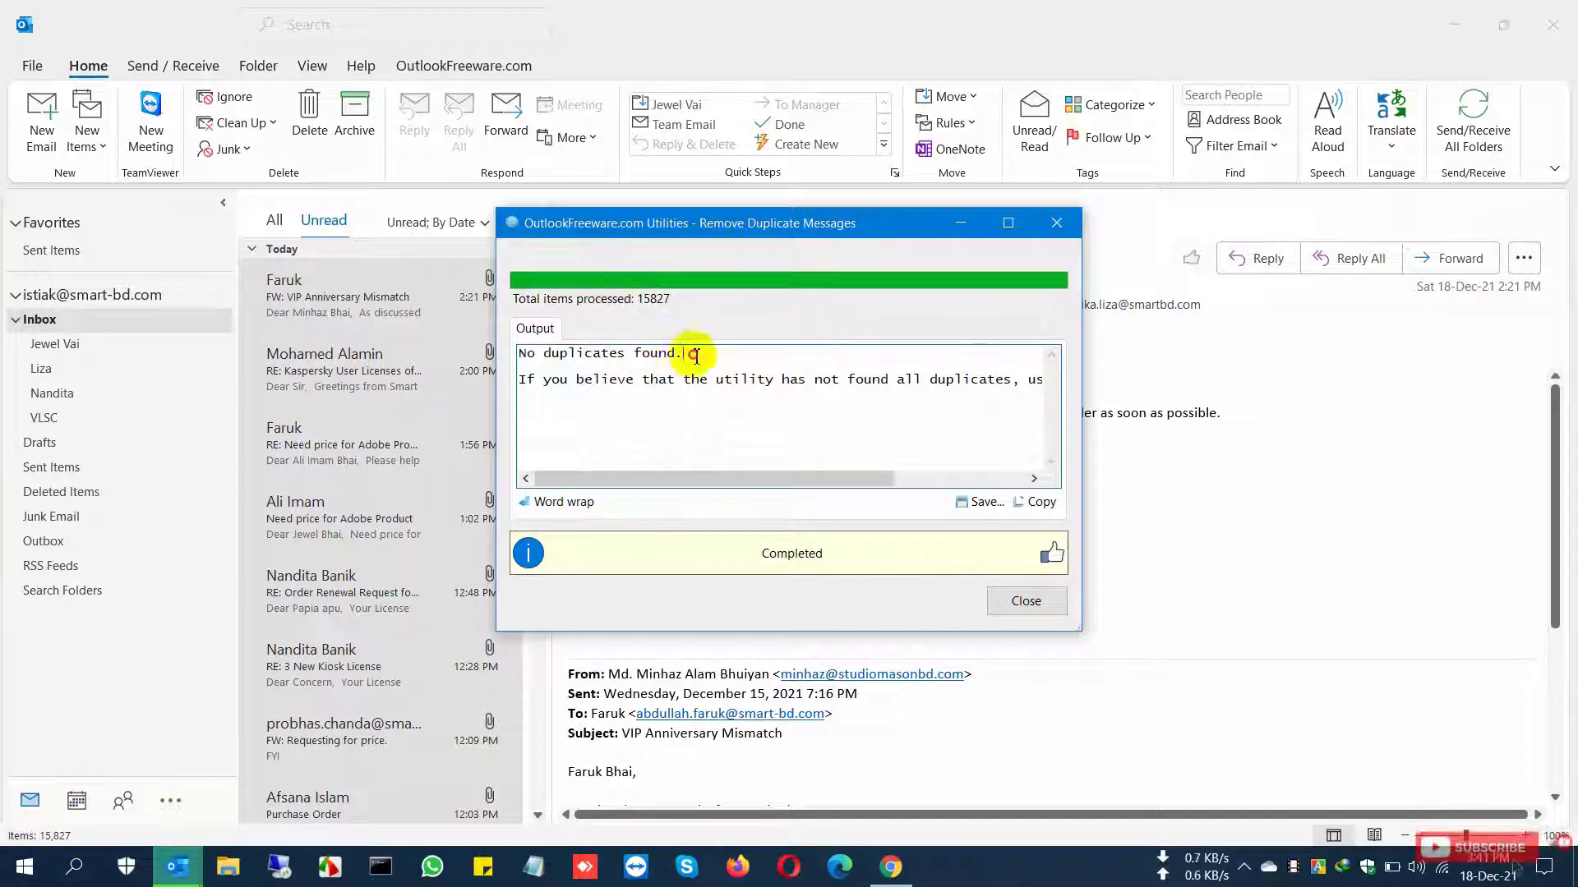
pyautogui.moveTo(689, 355); pyautogui.dragTo(542, 355)
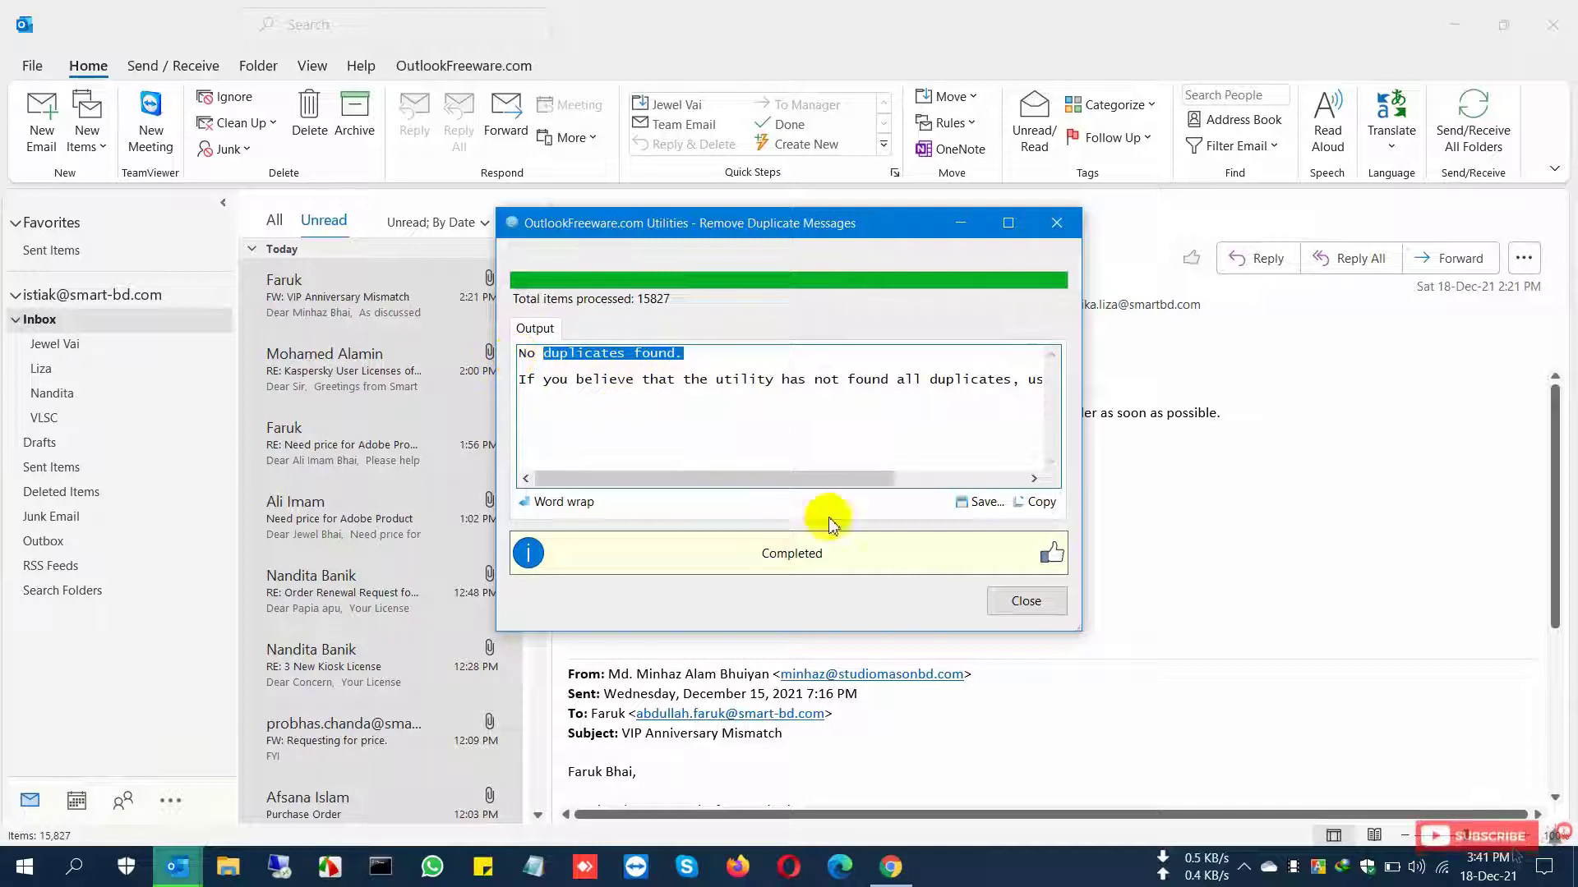
pyautogui.click(1027, 601)
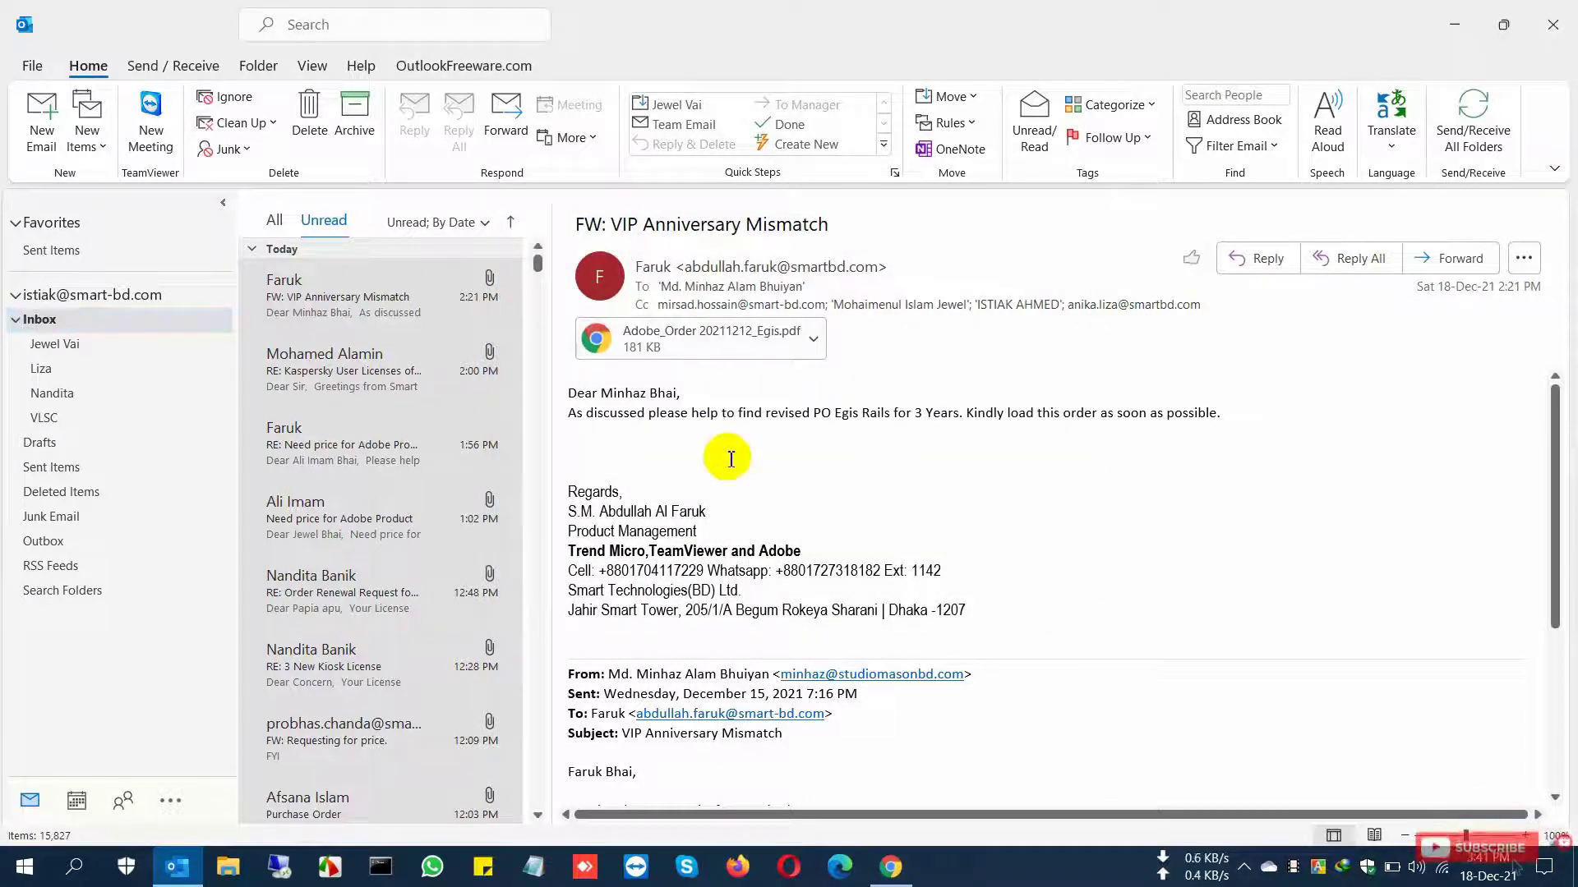